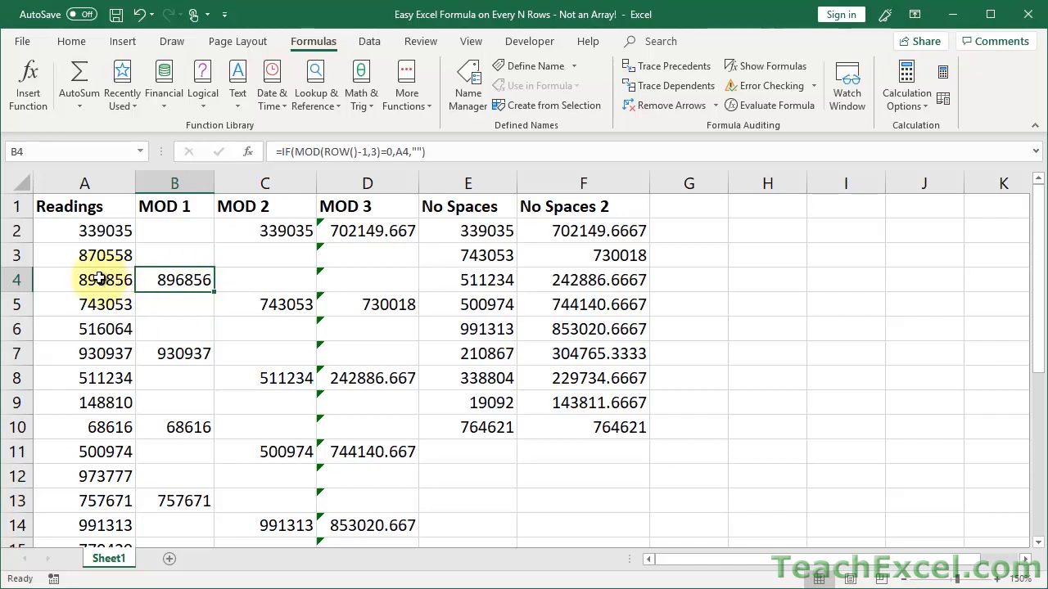
Check the A4 reading and the D2 average formula, then open the description's tutorial link.
click(98, 279)
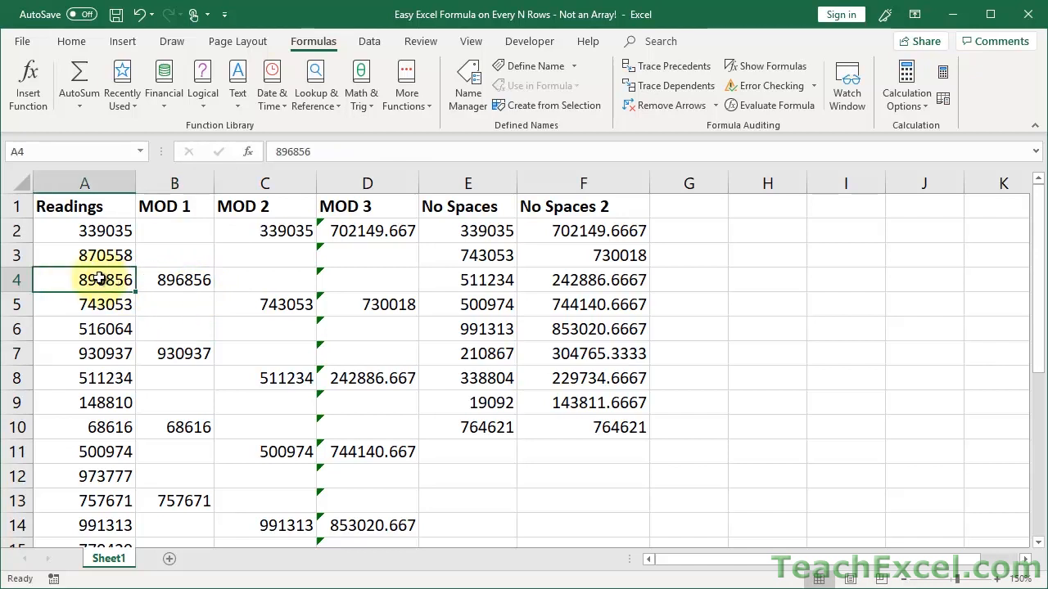
click(366, 231)
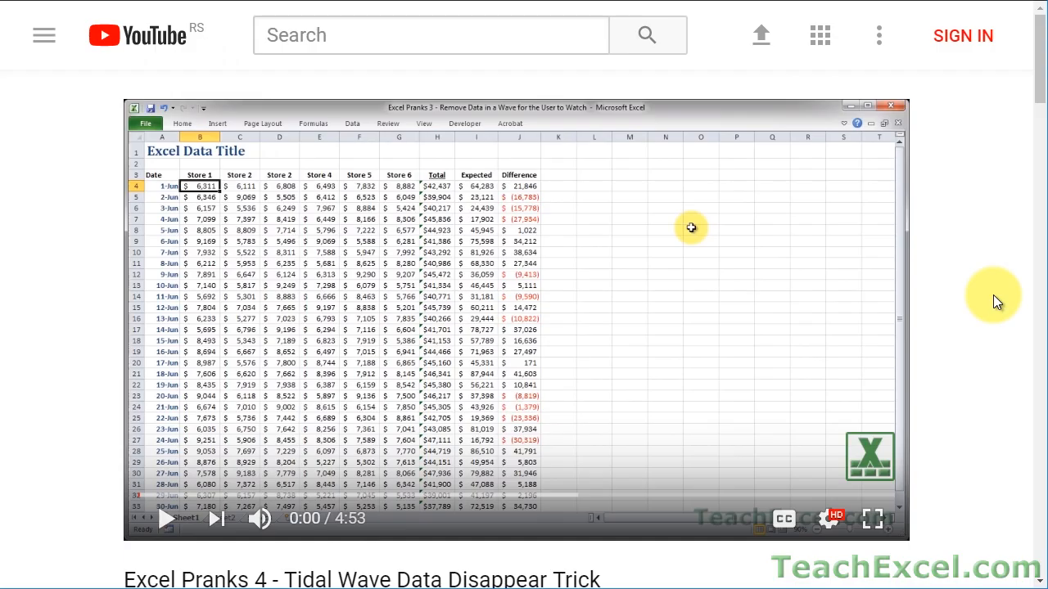
scroll(995, 296, down, 5)
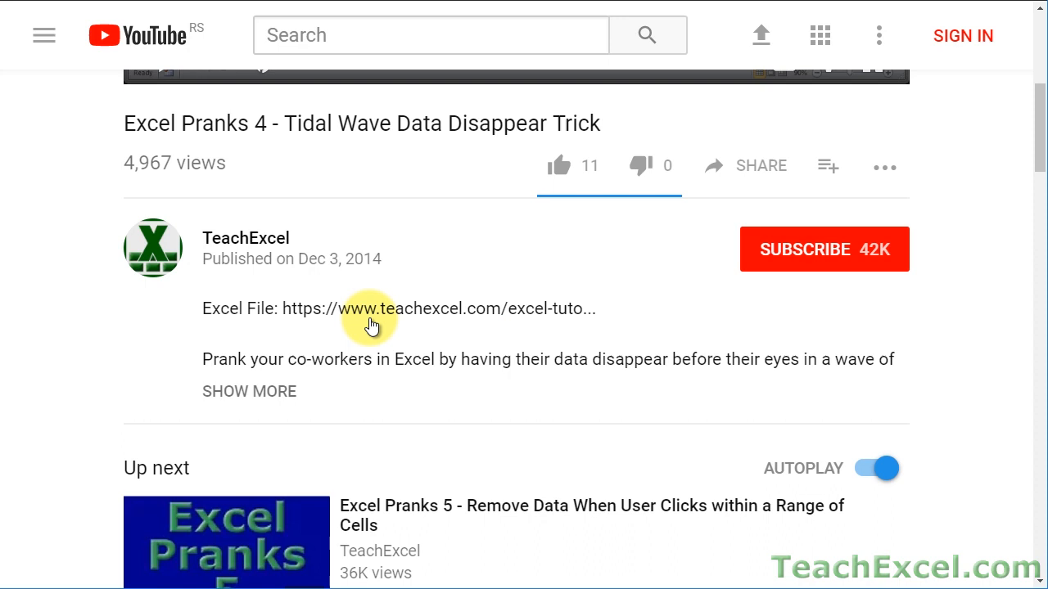
click(375, 319)
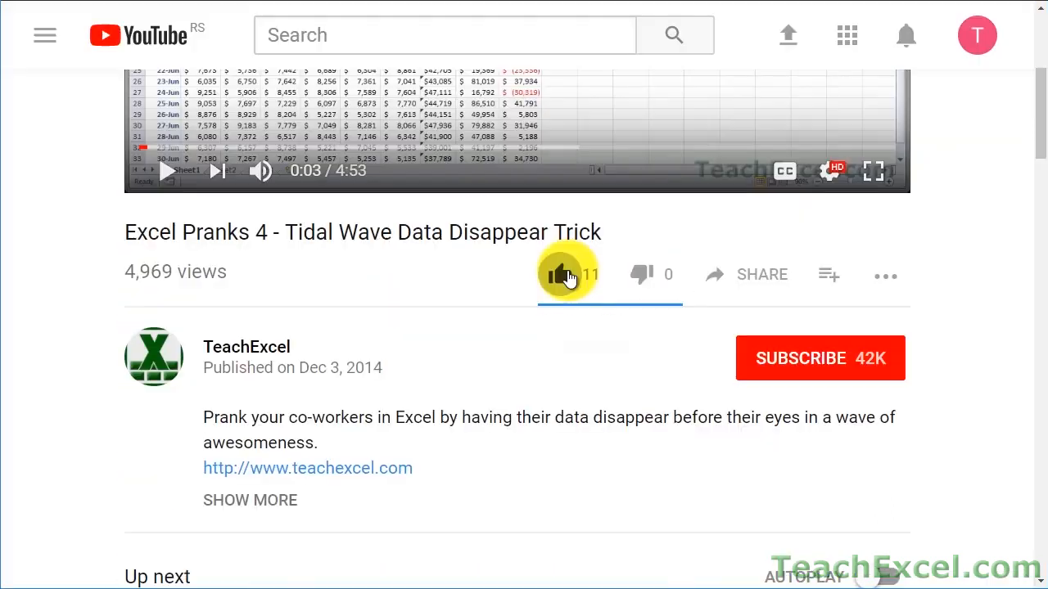
Like the Excel Pranks 4 video, subscribe to its channel and enable the notification bell.
click(564, 276)
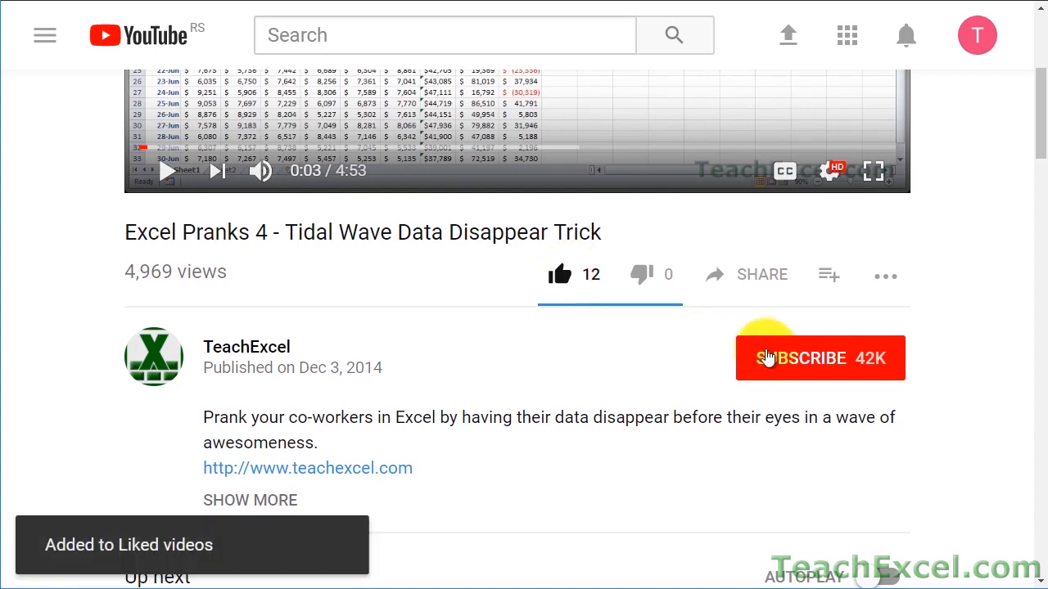
click(765, 354)
click(889, 364)
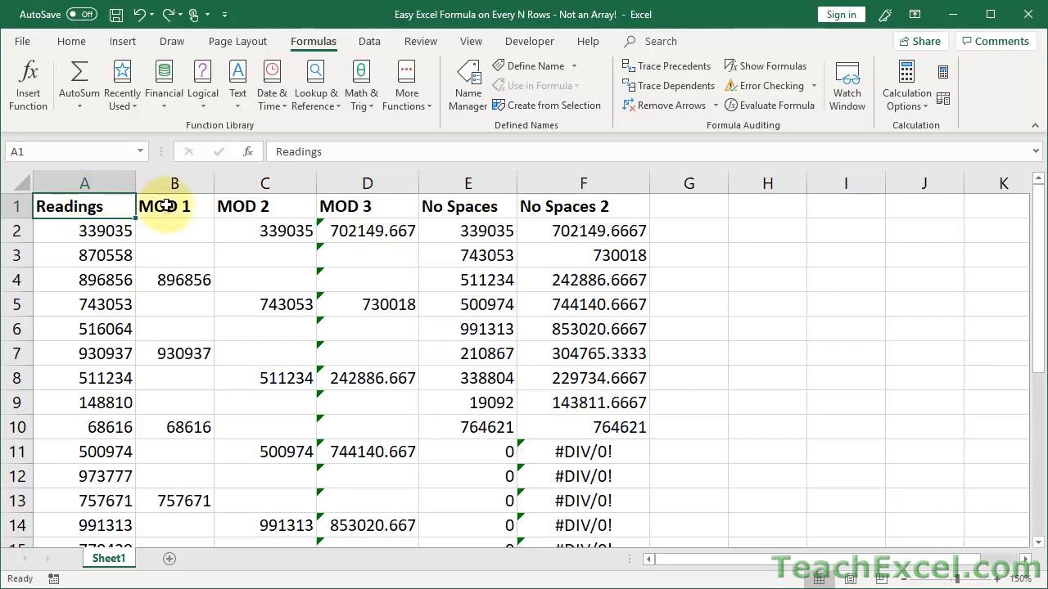
drag(166, 205, 355, 205)
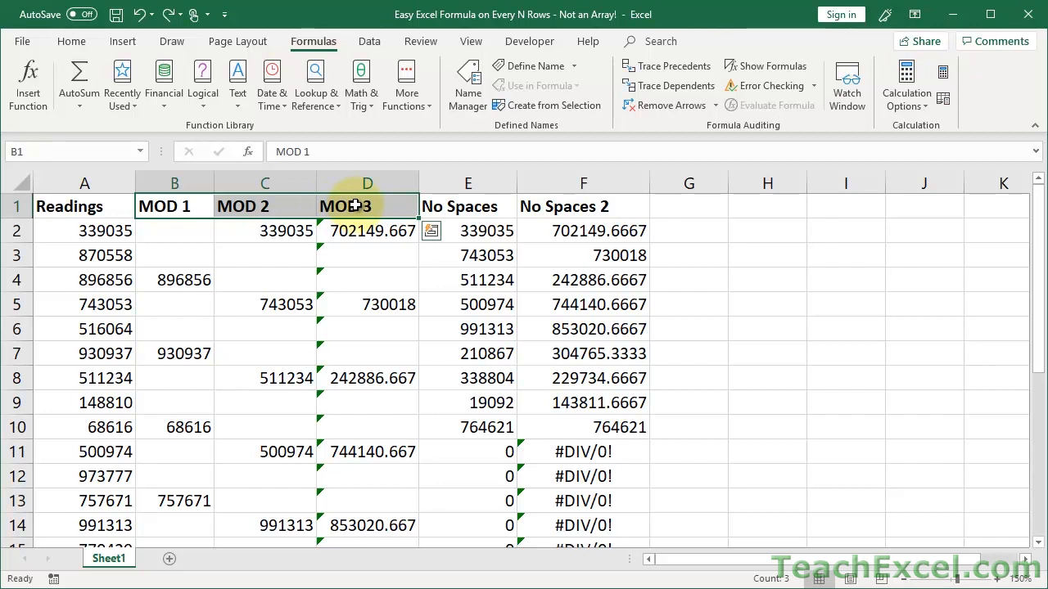
click(190, 230)
key(Right)
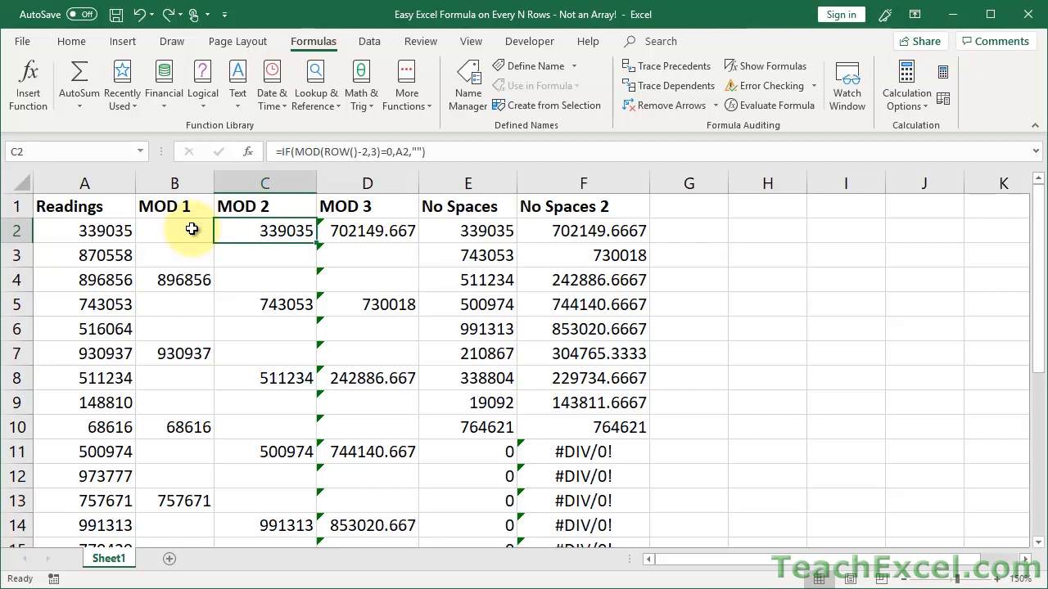
click(357, 231)
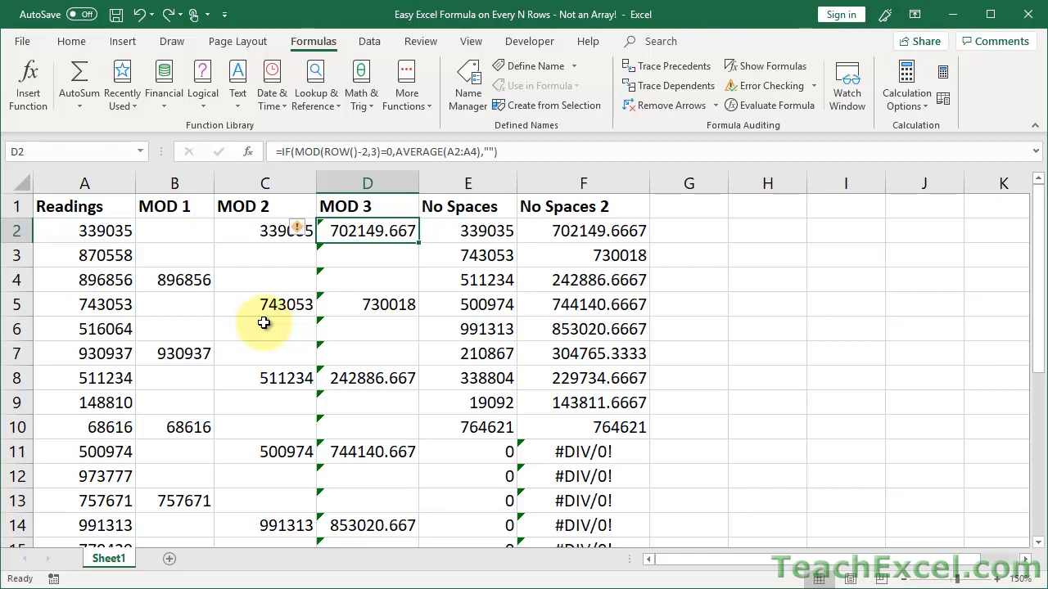
click(454, 227)
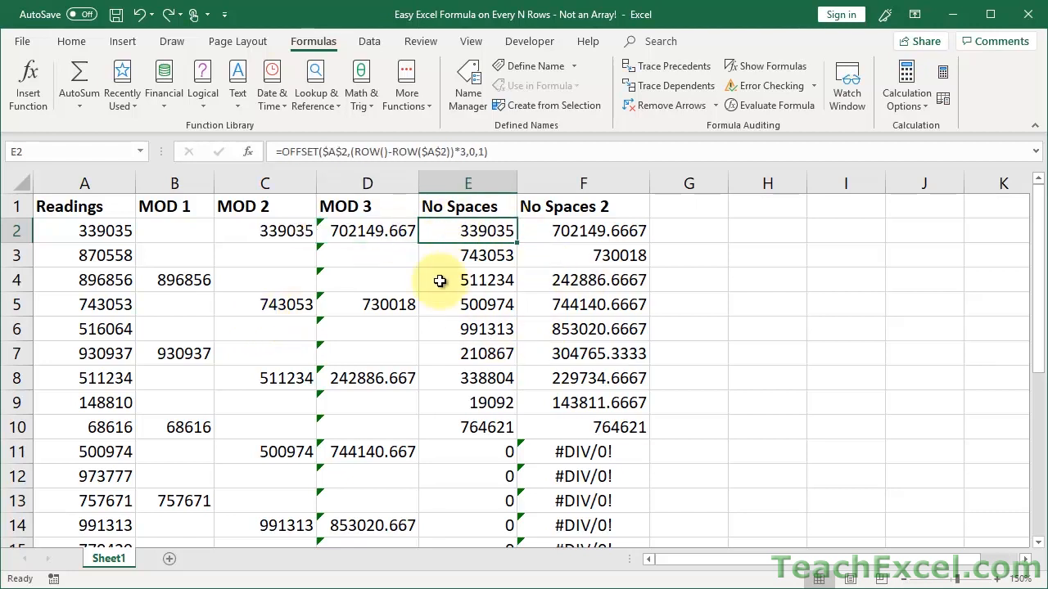
click(469, 451)
click(563, 452)
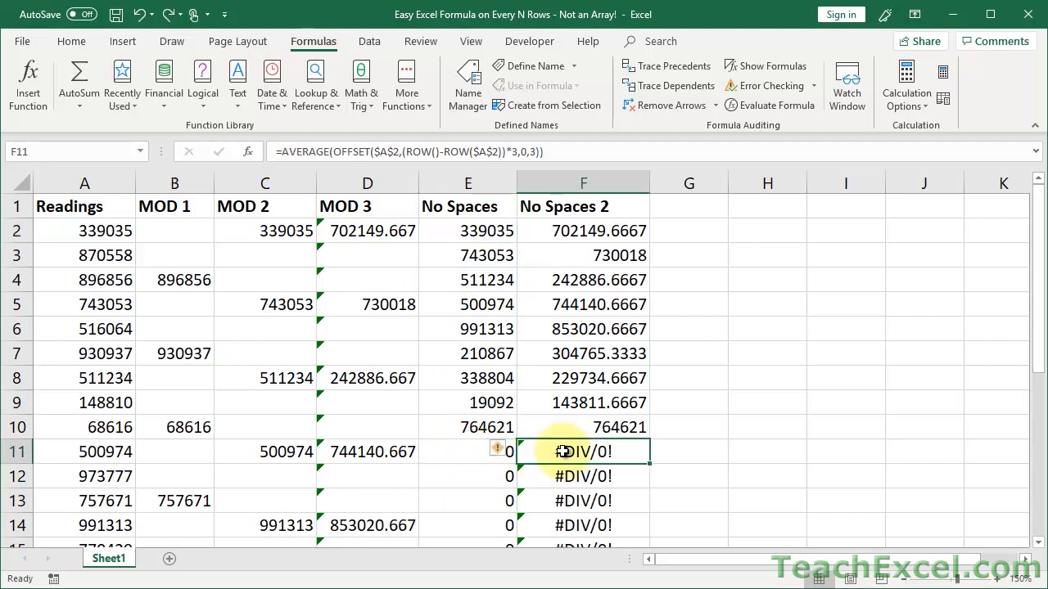
click(457, 452)
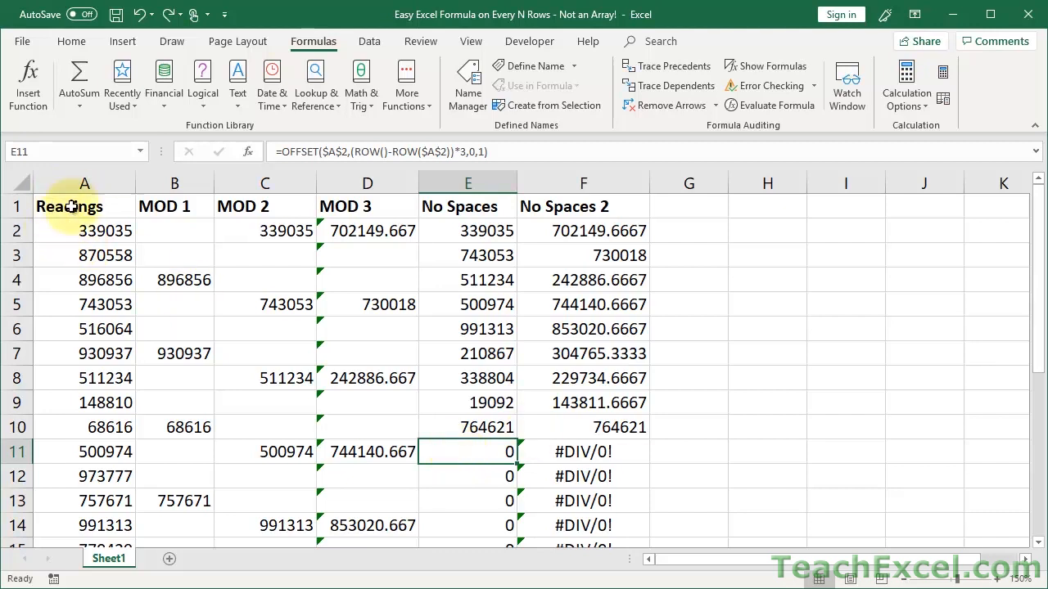
scroll(74, 253, down, 3)
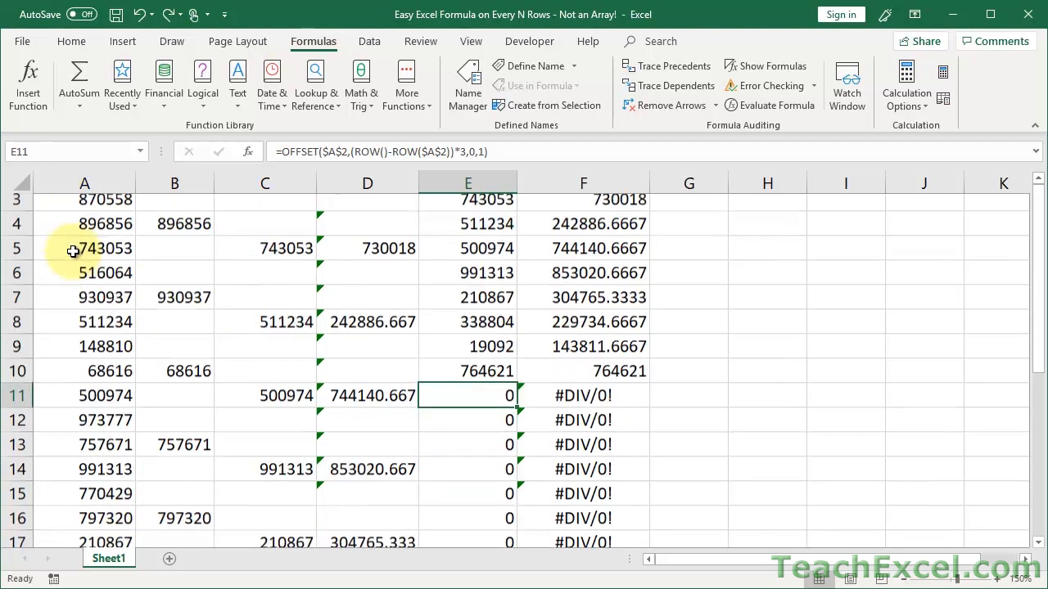
scroll(73, 252, down, 1)
scroll(74, 252, up, 5)
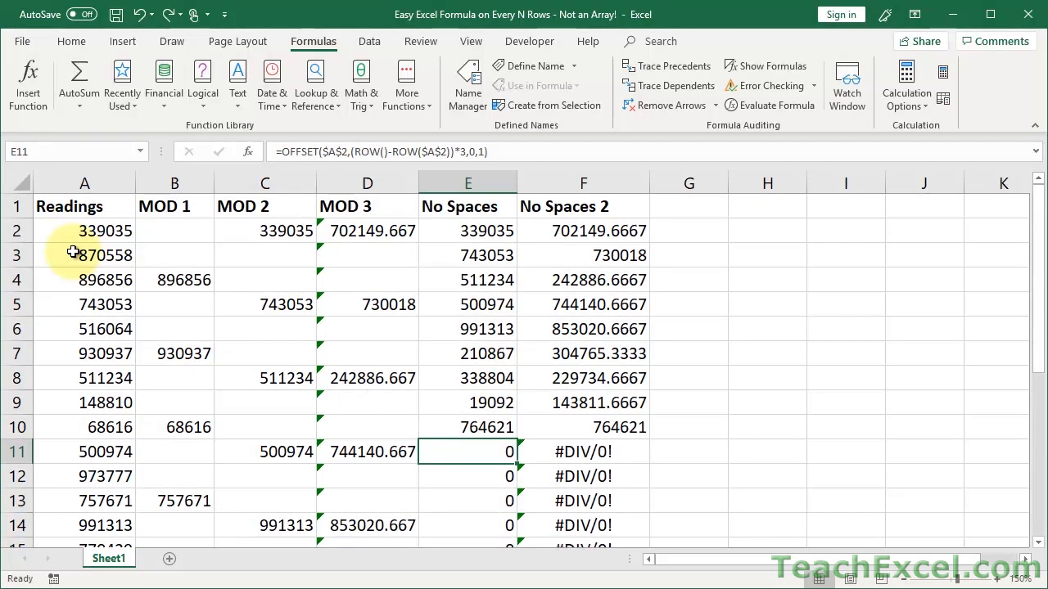
click(191, 231)
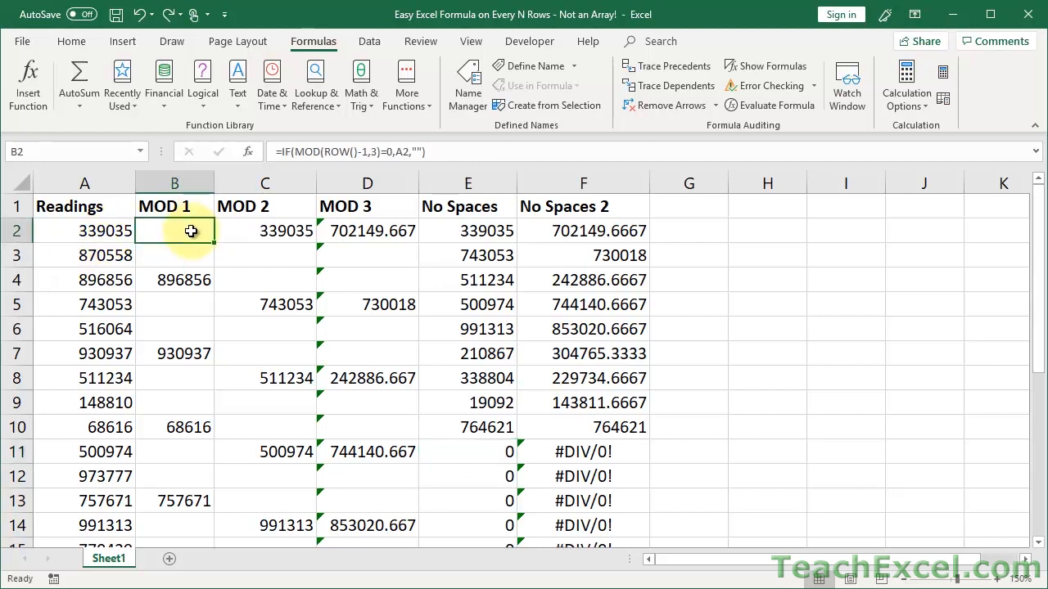
double_click(191, 231)
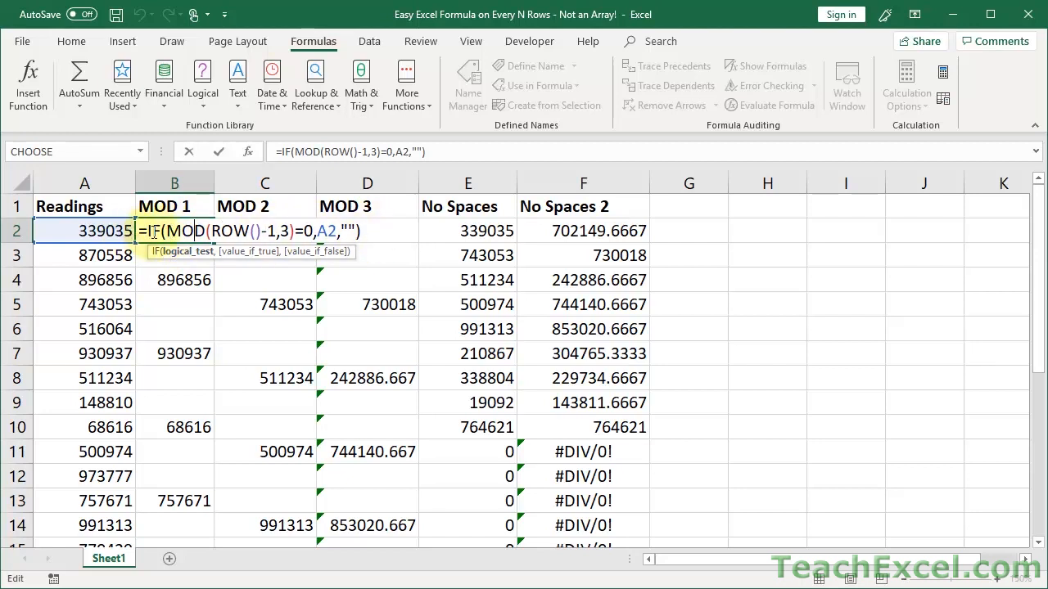
double_click(154, 232)
double_click(185, 232)
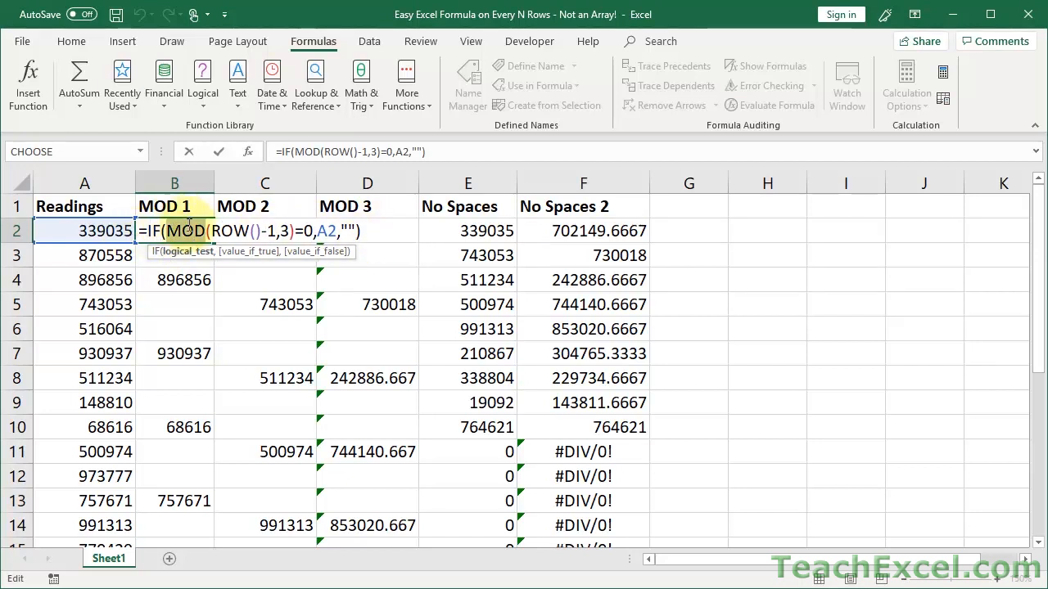
double_click(230, 232)
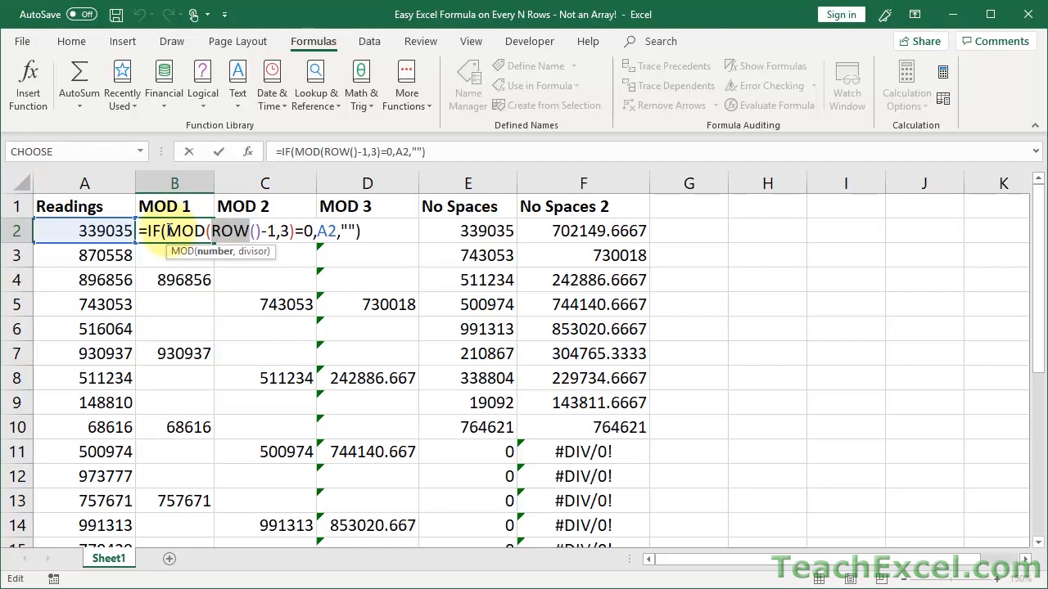
drag(167, 232, 286, 237)
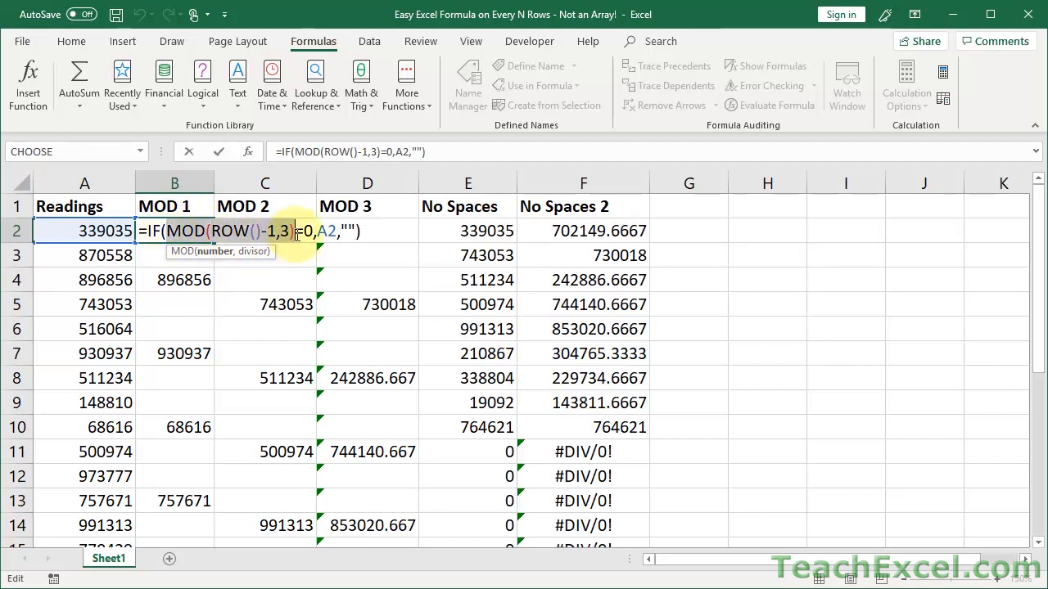
click(296, 232)
drag(296, 232, 167, 230)
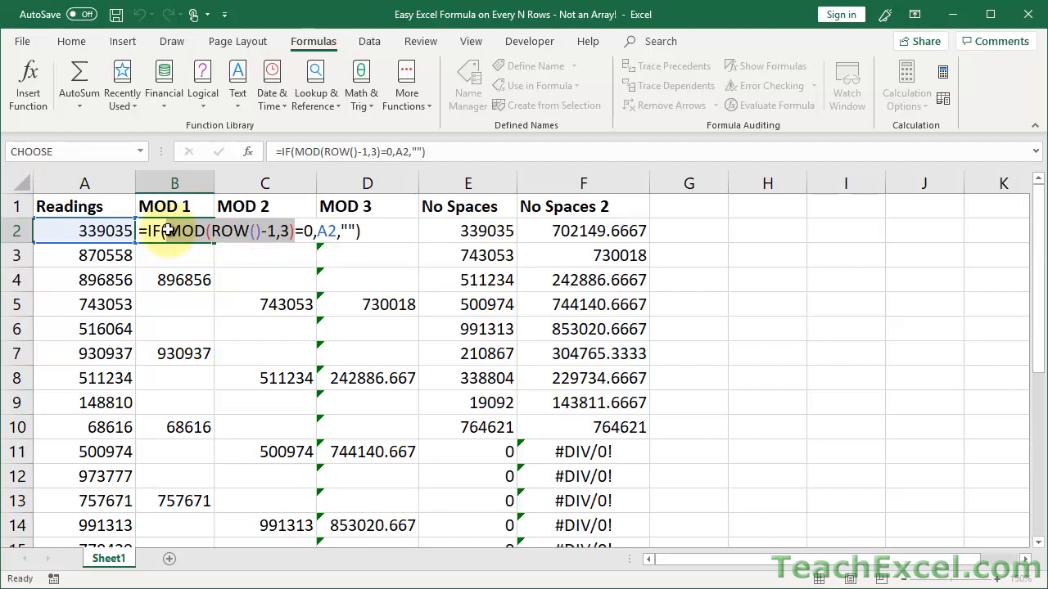
key(Escape)
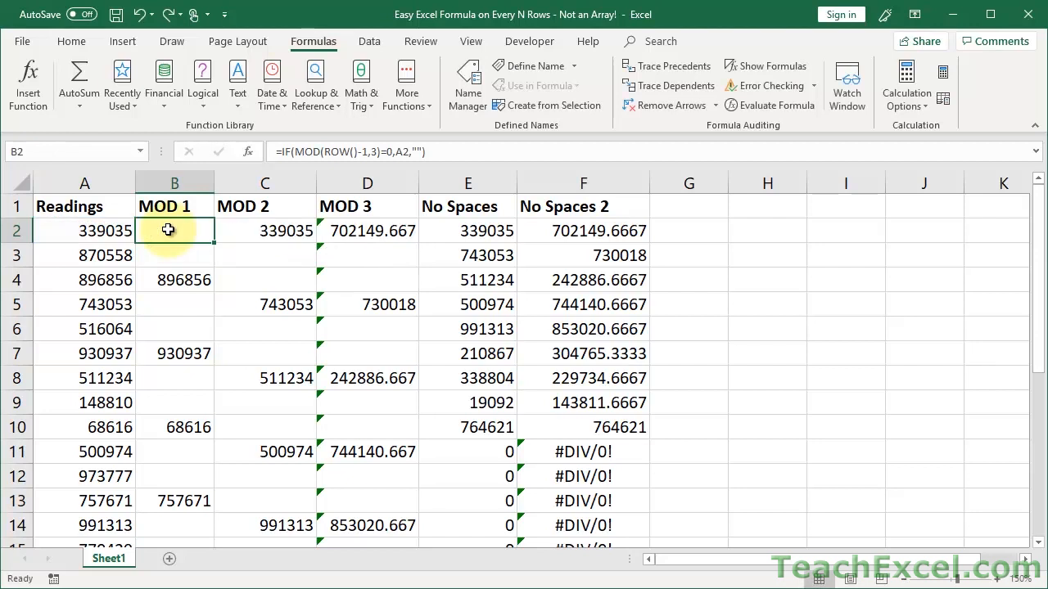
Insert a new column C and fill =MOD(ROW()-1,3) down it from C2.
right_click(265, 183)
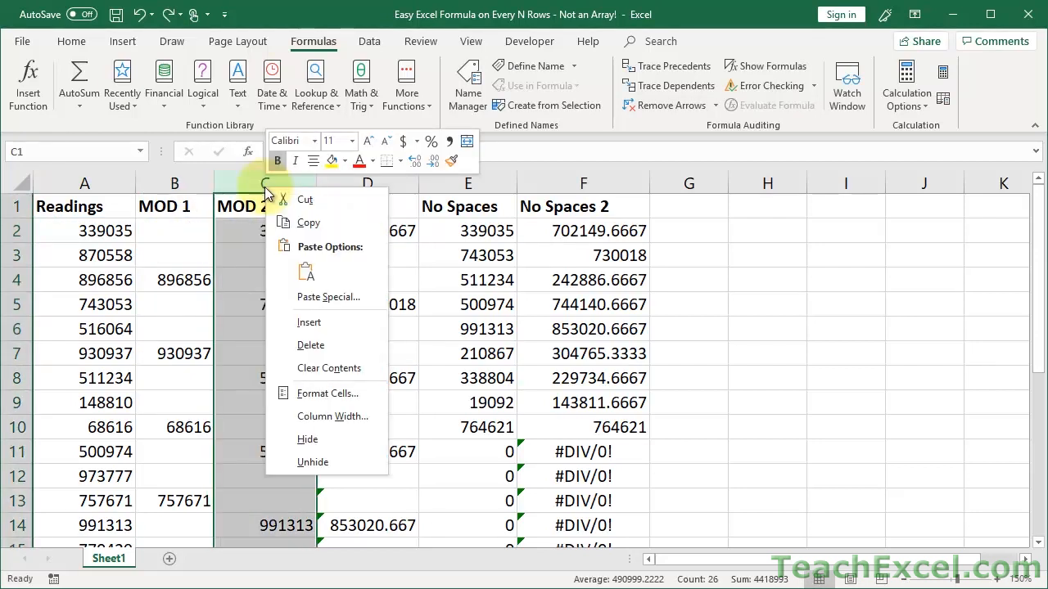
click(309, 324)
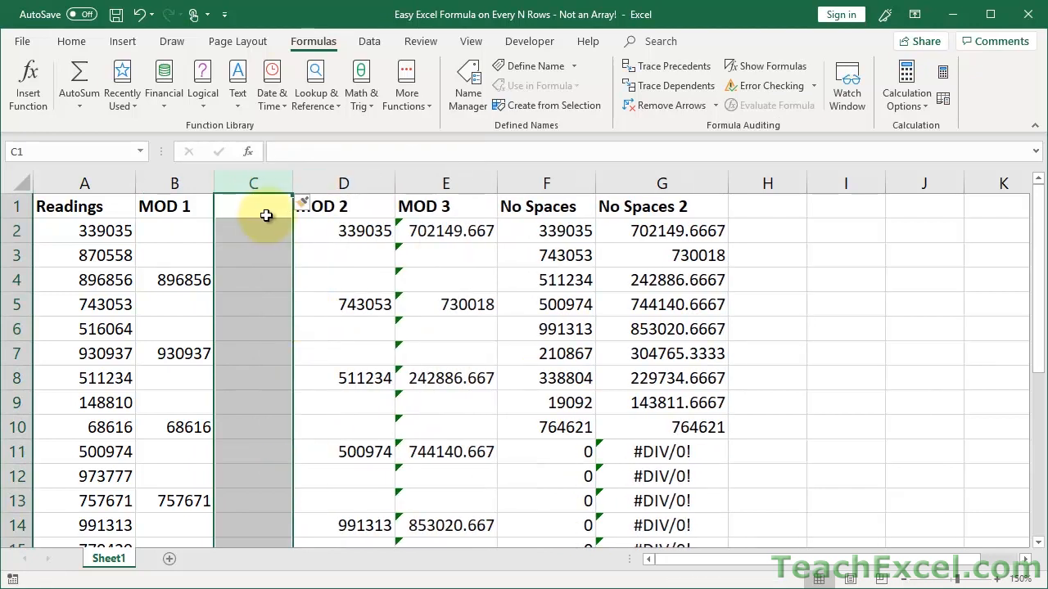
double_click(264, 232)
text(=MOD(ROW()-1,3))
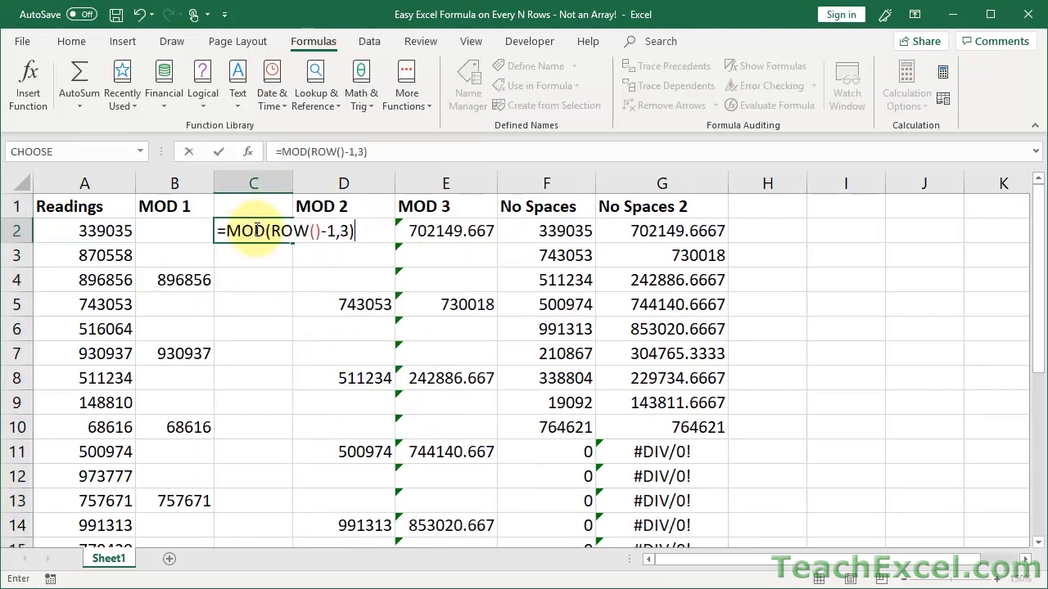
key(Return)
click(266, 231)
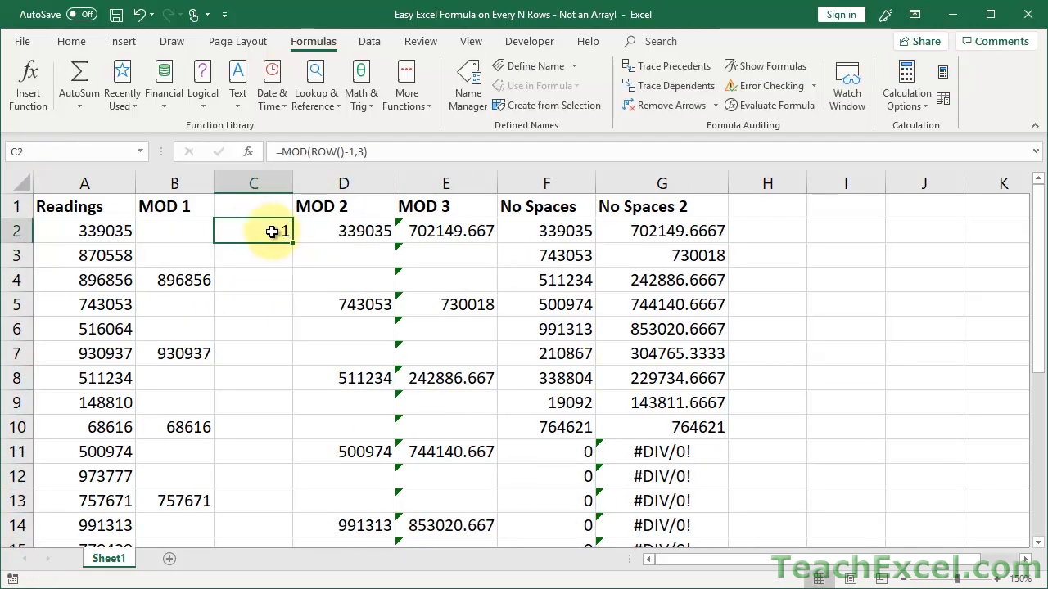
double_click(293, 242)
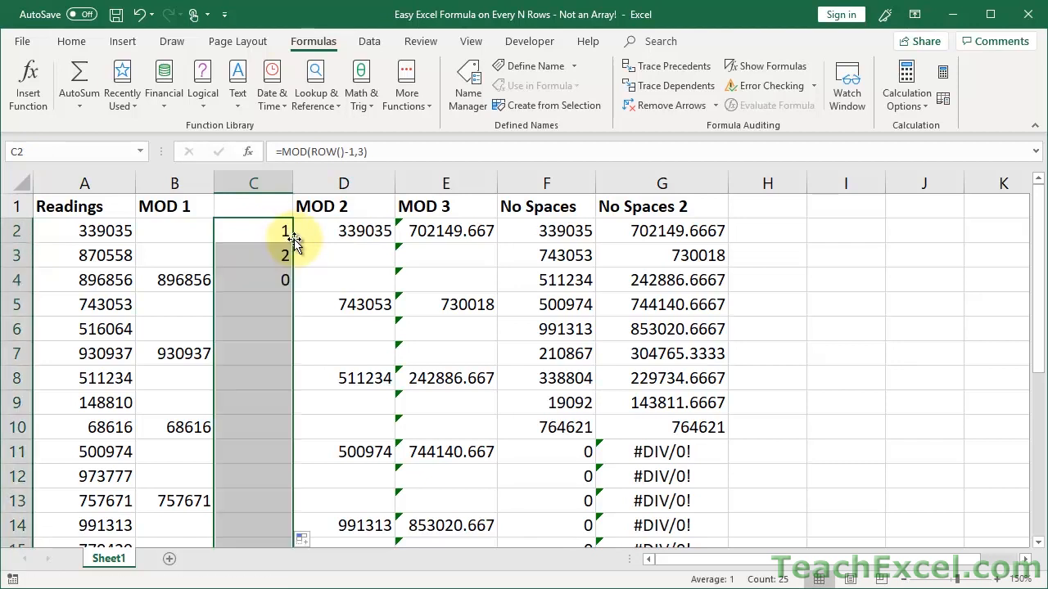
Review C2's MOD formula and step through the repeating 1, 2, 0 results below.
click(249, 229)
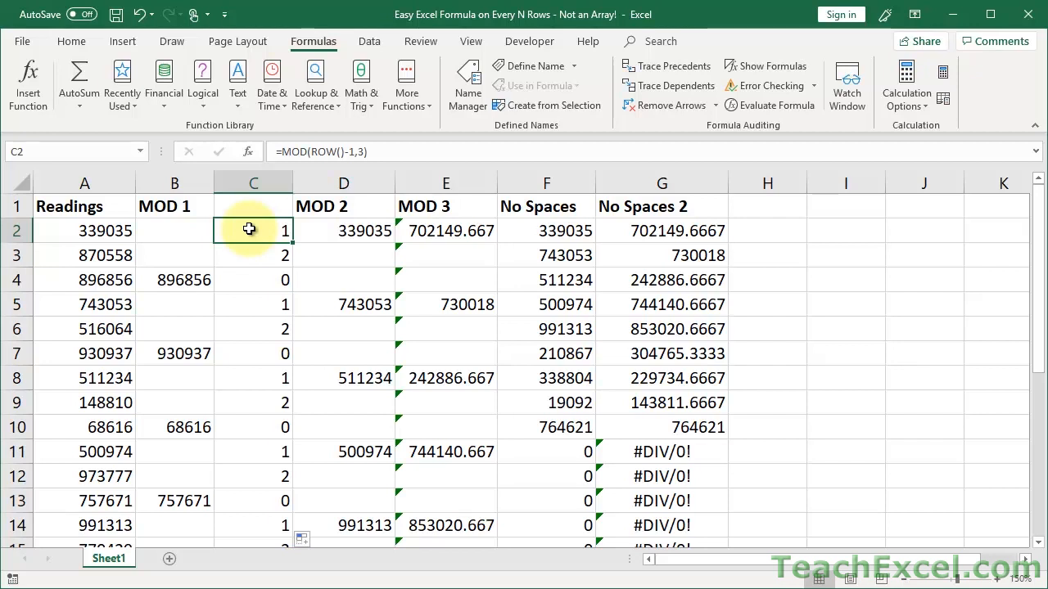
double_click(250, 230)
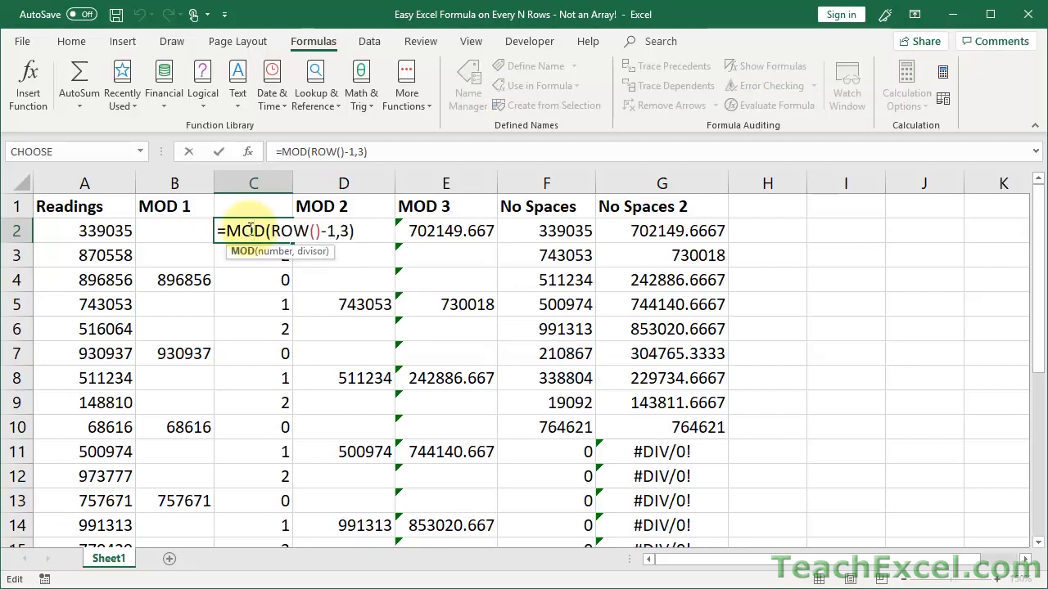
key(Escape)
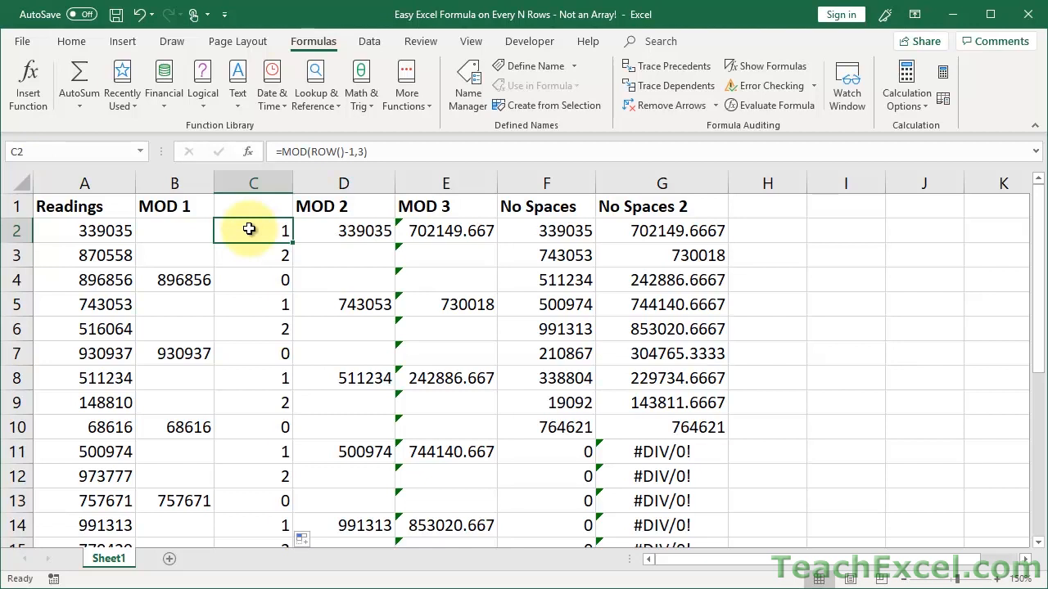
key(Down)
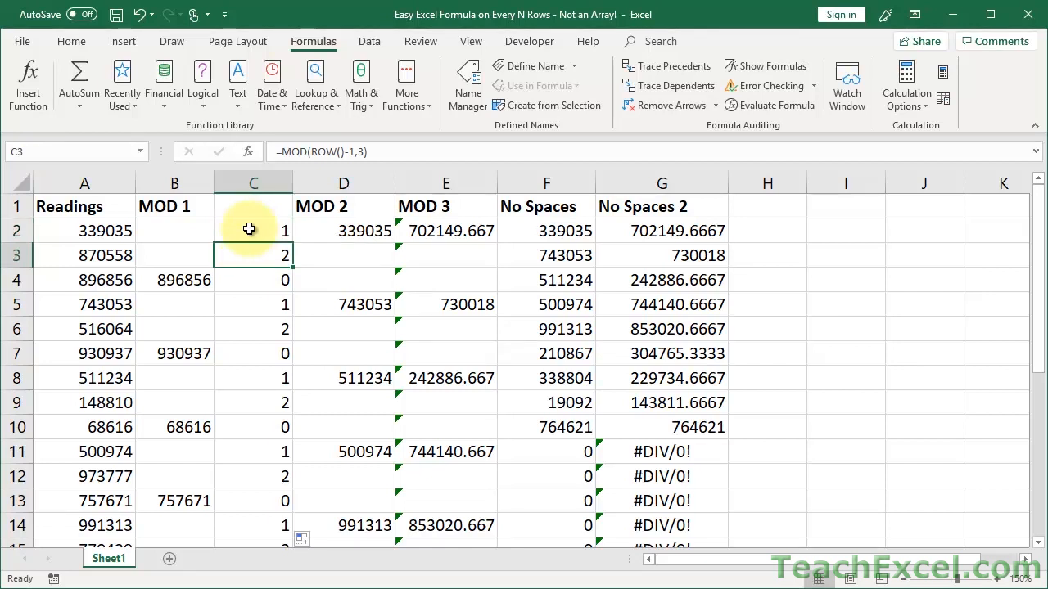
key(Down)
key(Down)
key(Down)
key(Down)
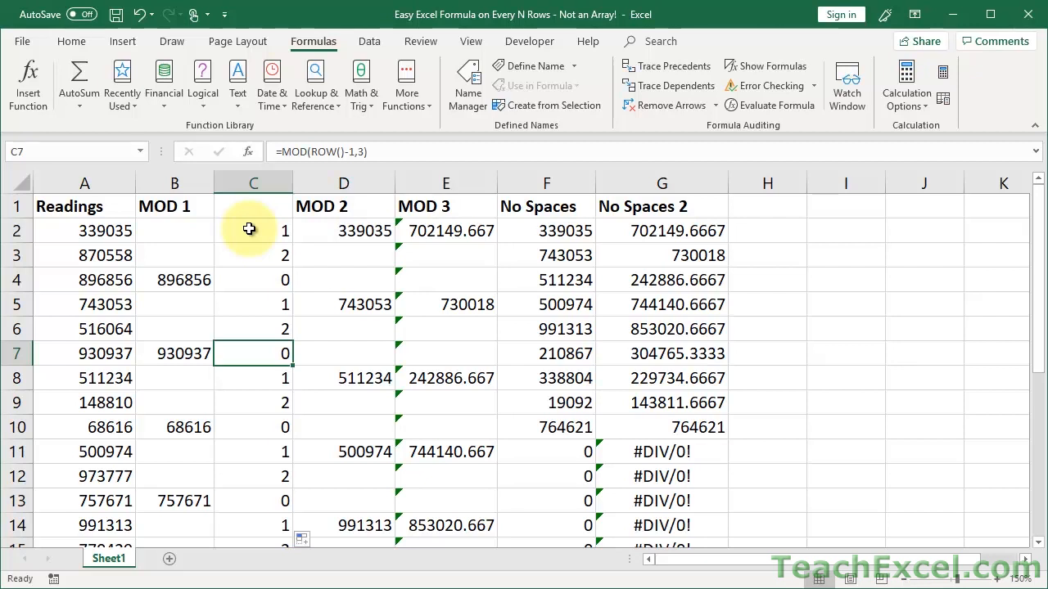
double_click(250, 229)
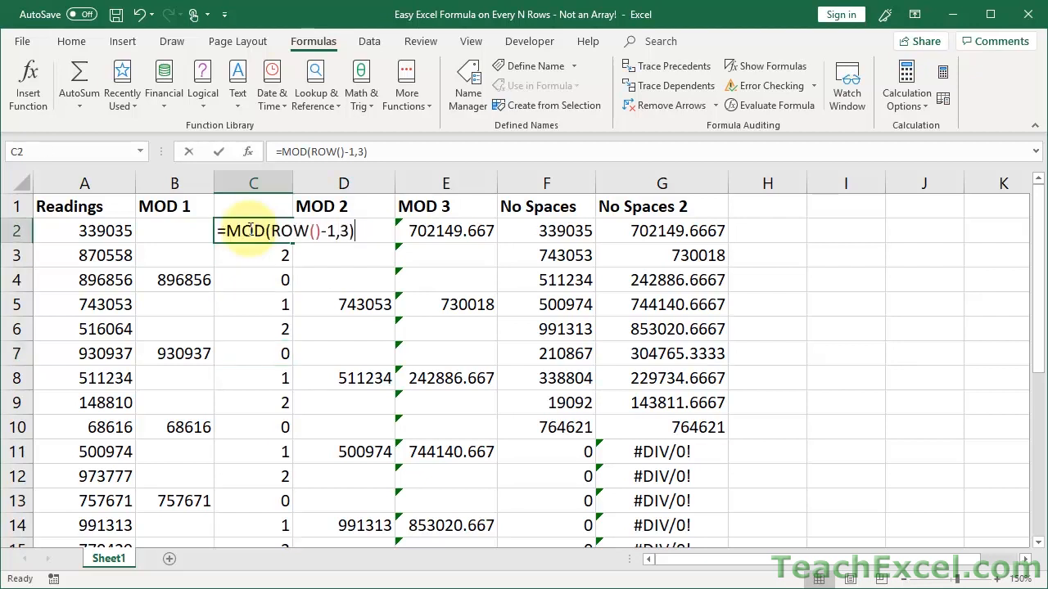
key(ctrl+Return)
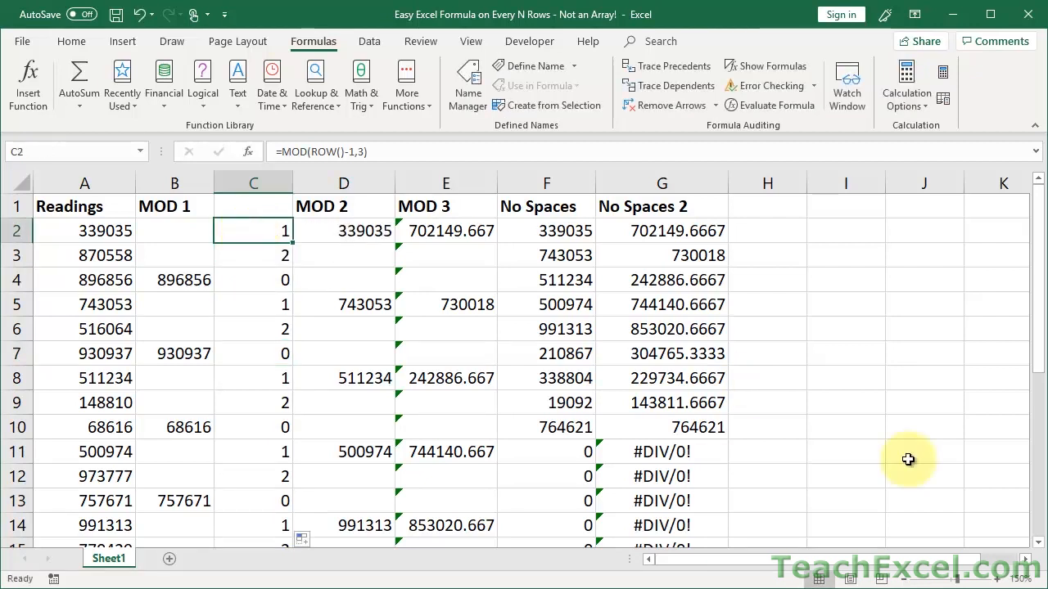
click(997, 580)
click(997, 579)
click(997, 580)
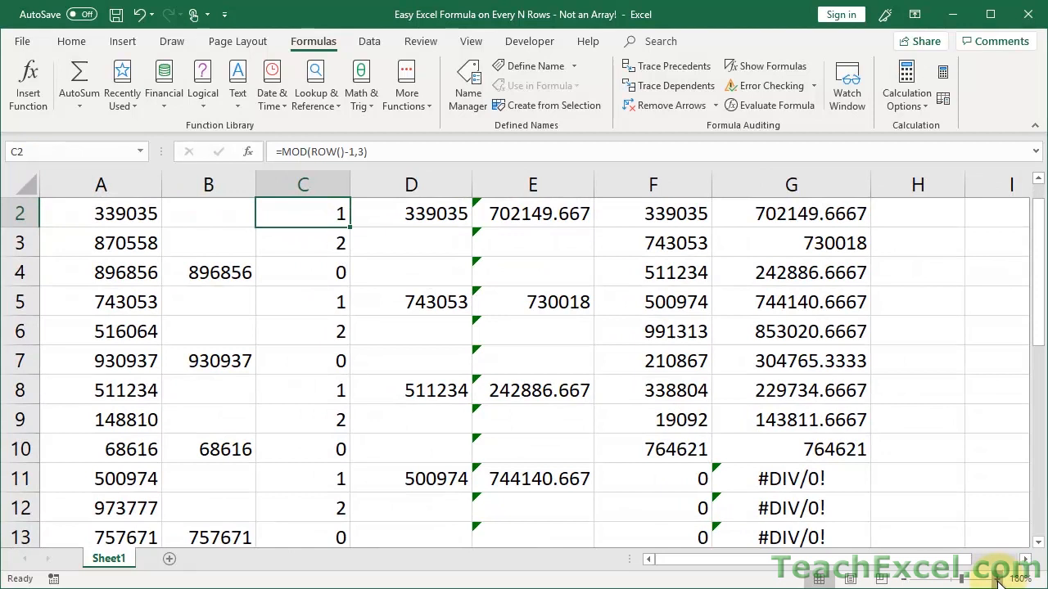
click(997, 579)
scroll(553, 410, up, 1)
double_click(309, 248)
drag(340, 247, 406, 247)
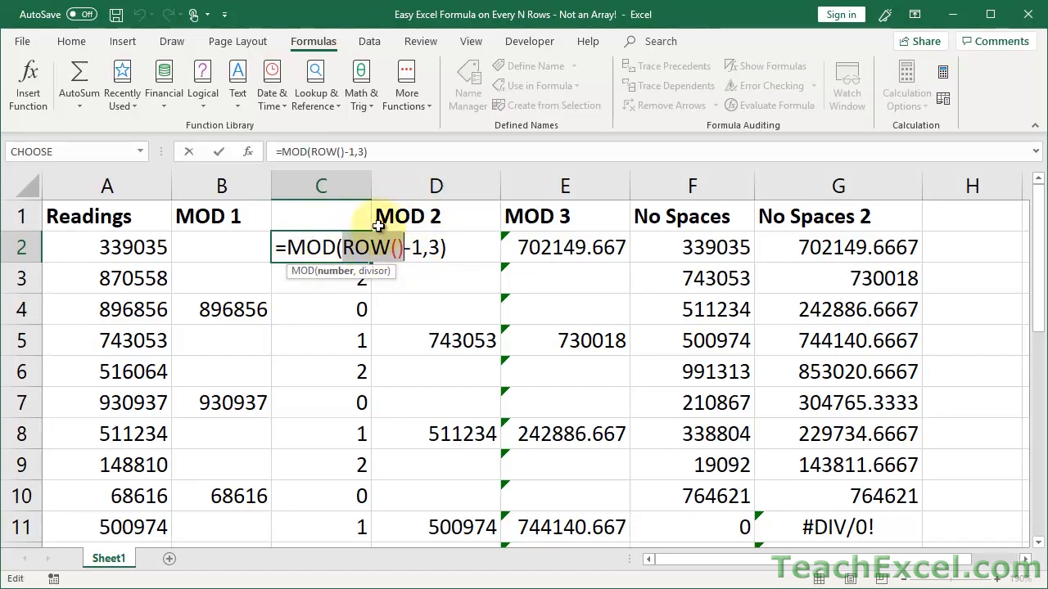
key(Escape)
click(318, 206)
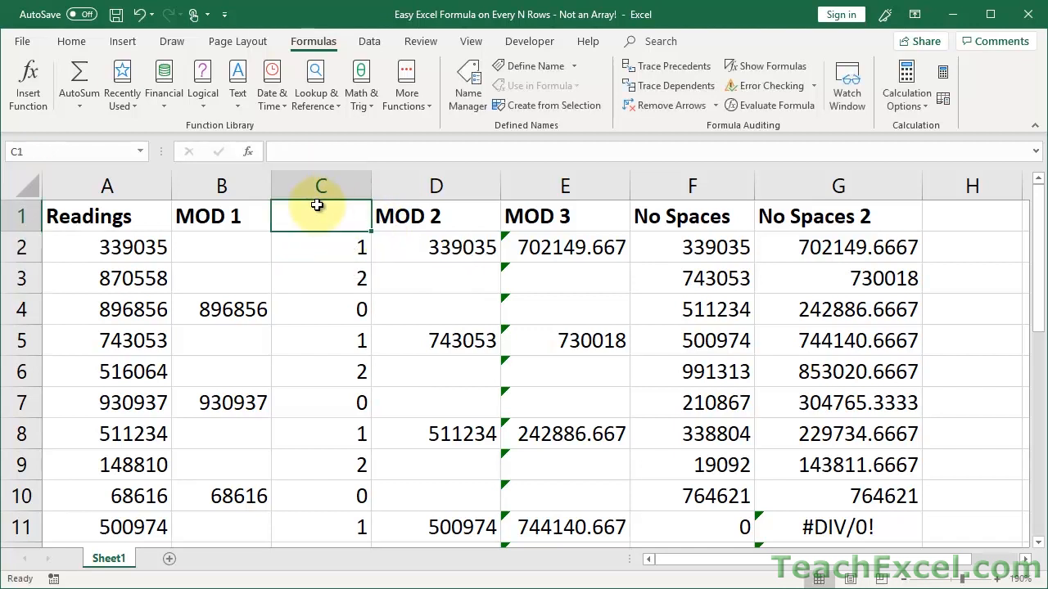
text(=rwo)
key(BackSpace)
key(BackSpace)
text(ow)
key(Return)
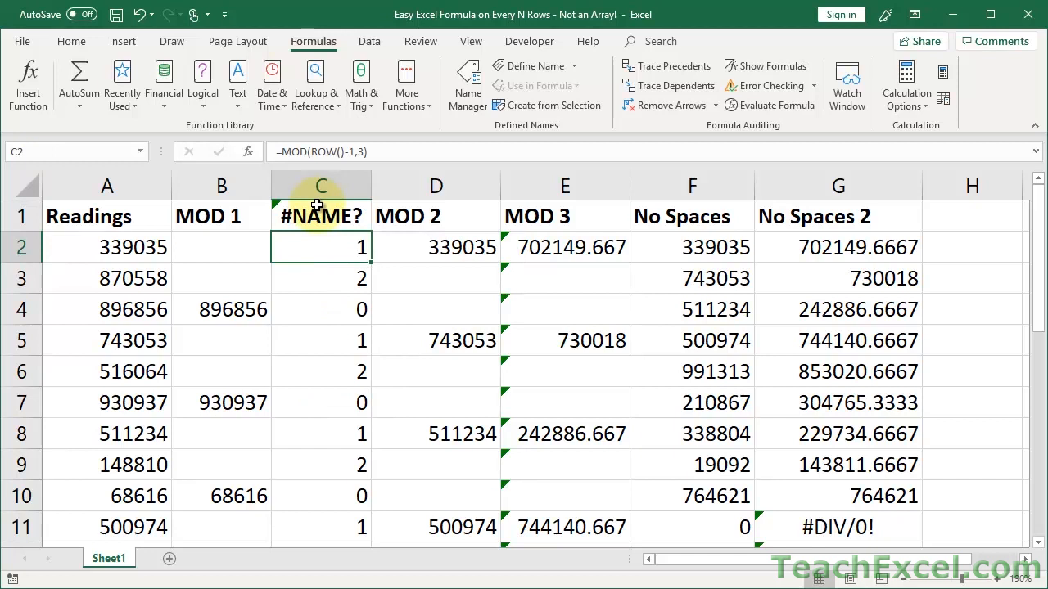
click(316, 210)
text(=row())
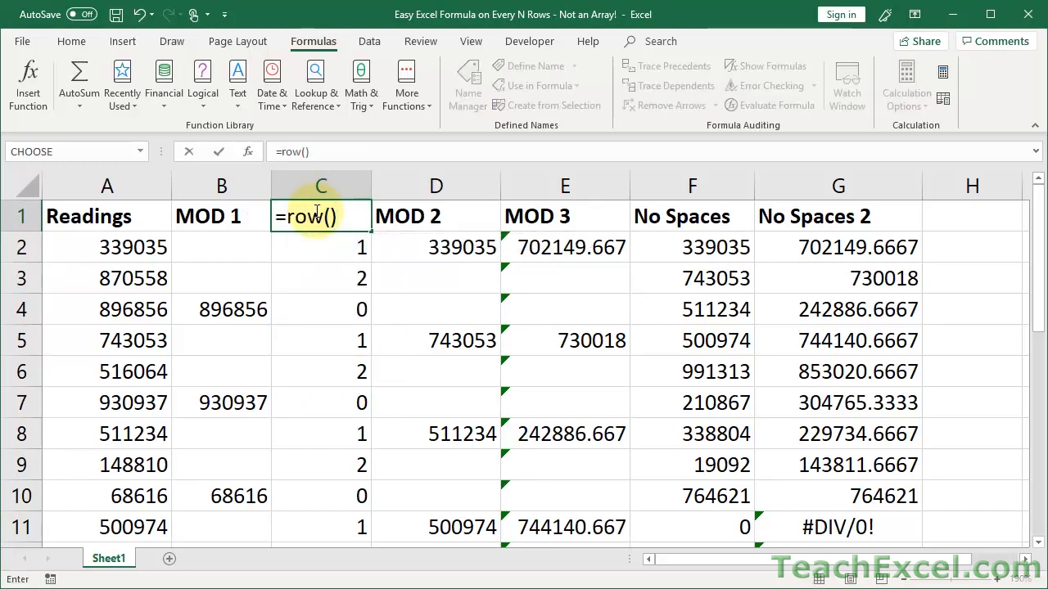
key(Return)
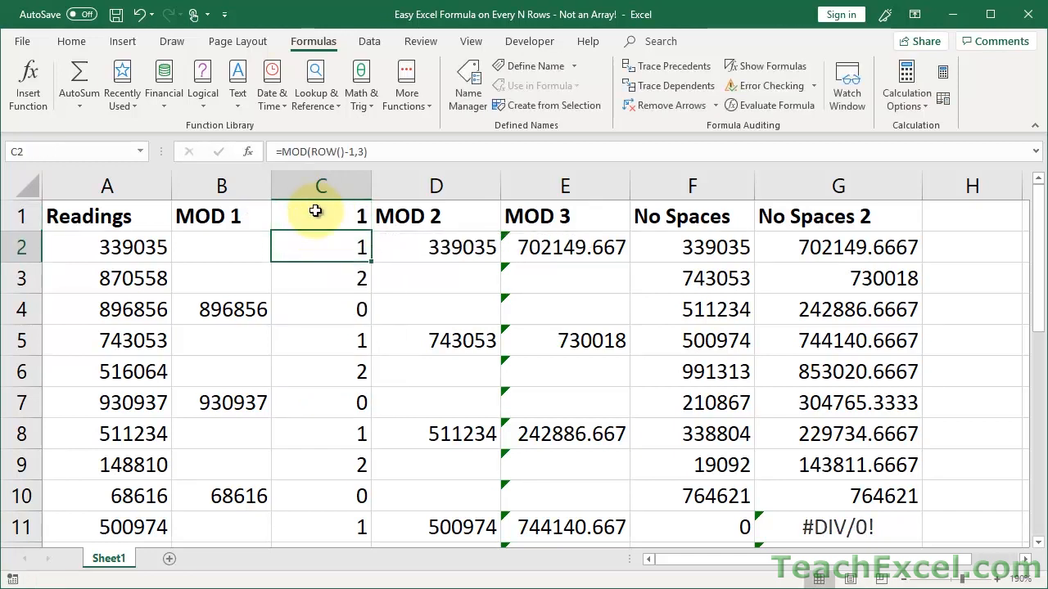
click(315, 212)
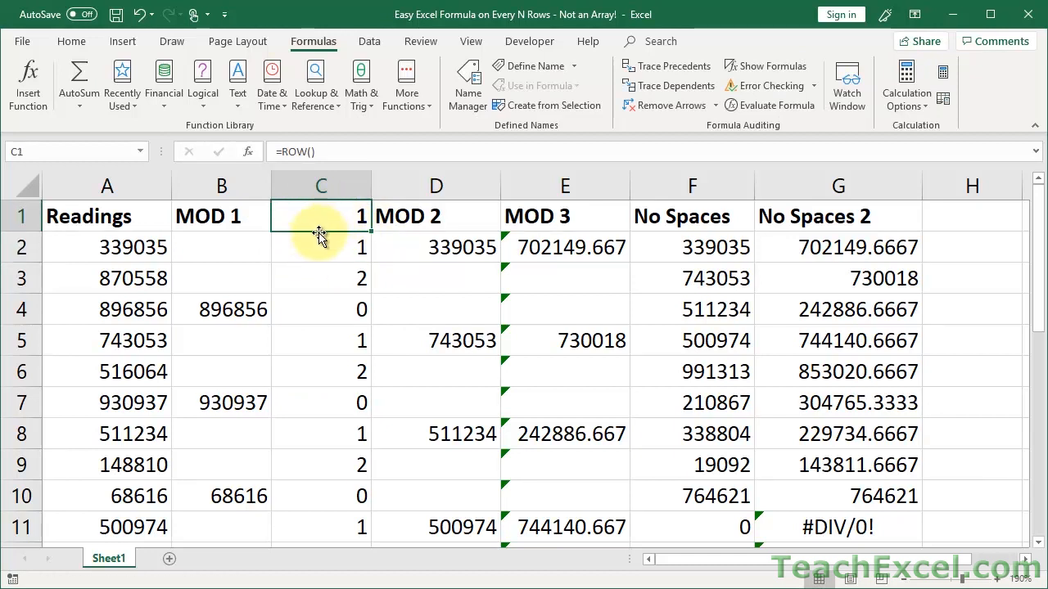
key(Delete)
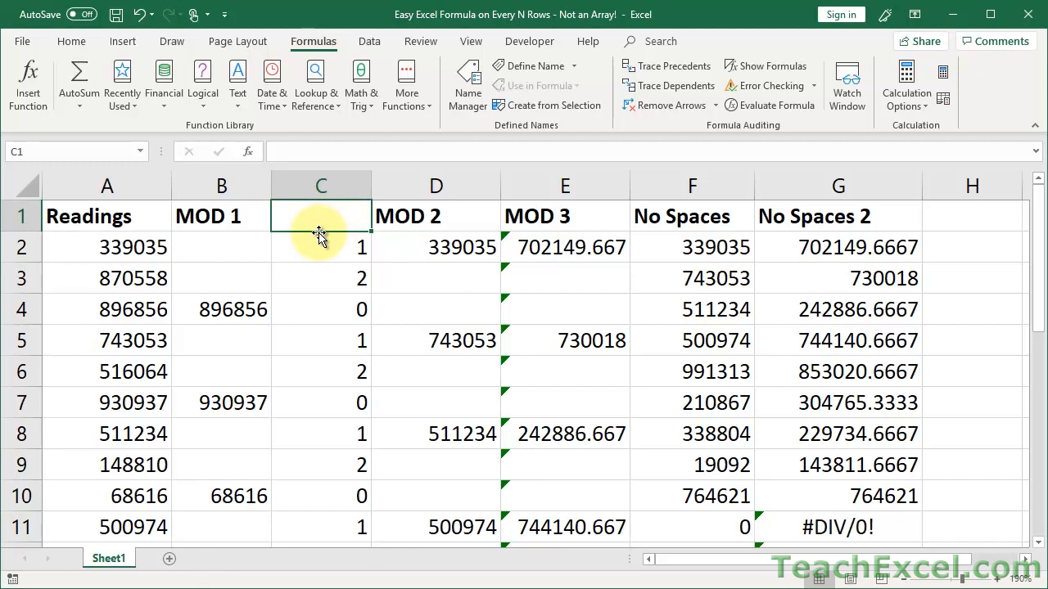
click(318, 246)
double_click(311, 245)
drag(342, 247, 406, 249)
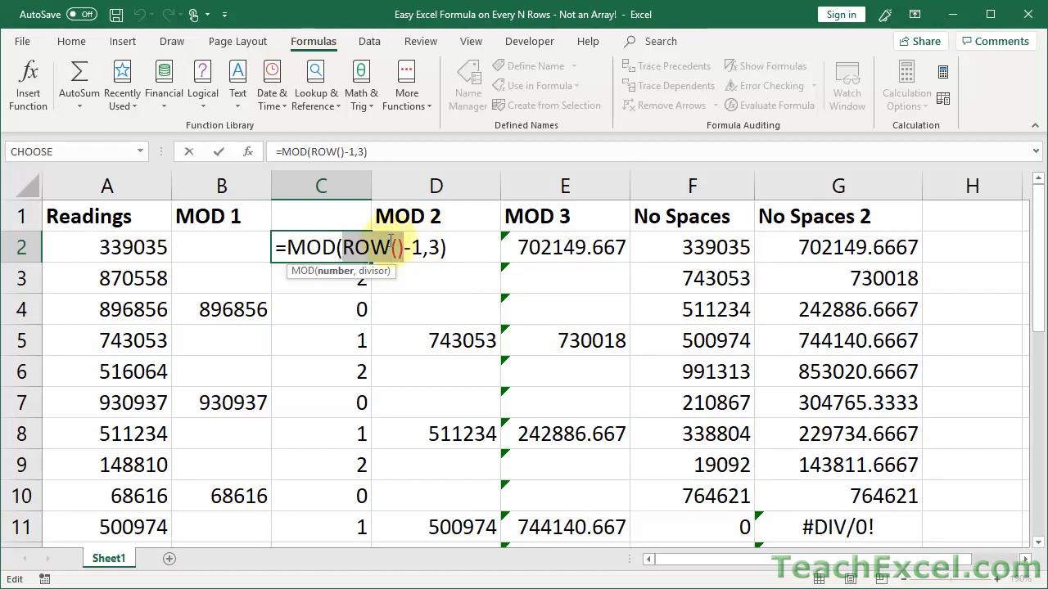
Append =0 to C2's formula, making it =MOD(ROW()-1,3)=0.
key(ctrl+Return)
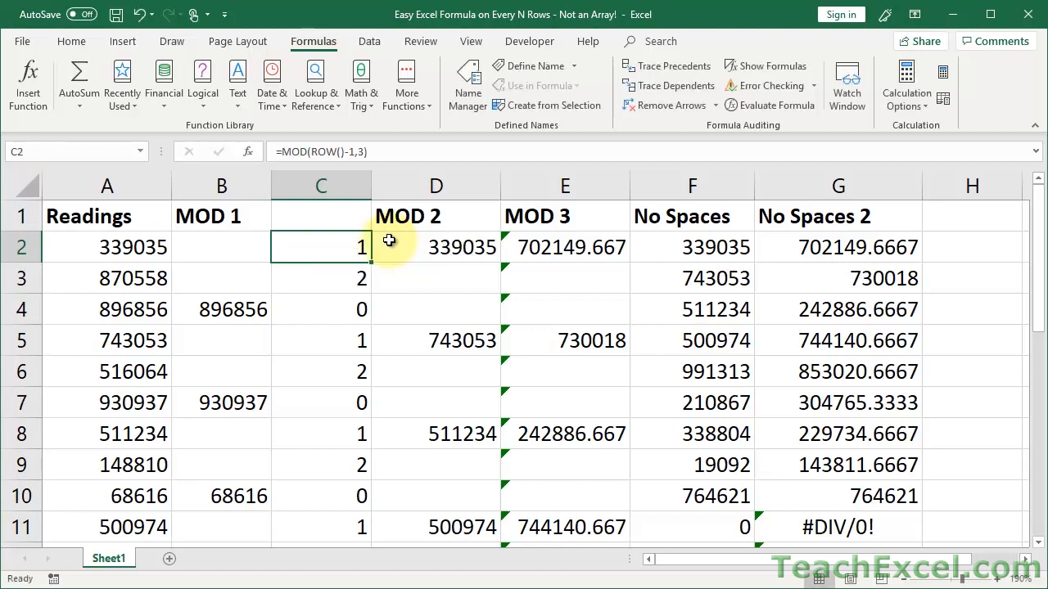
double_click(323, 247)
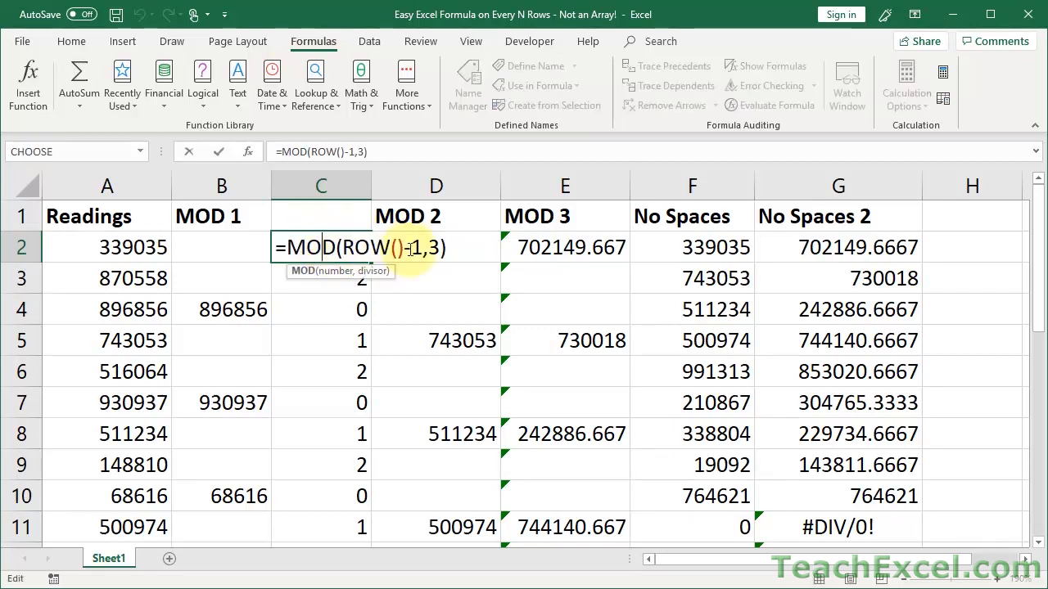
click(461, 248)
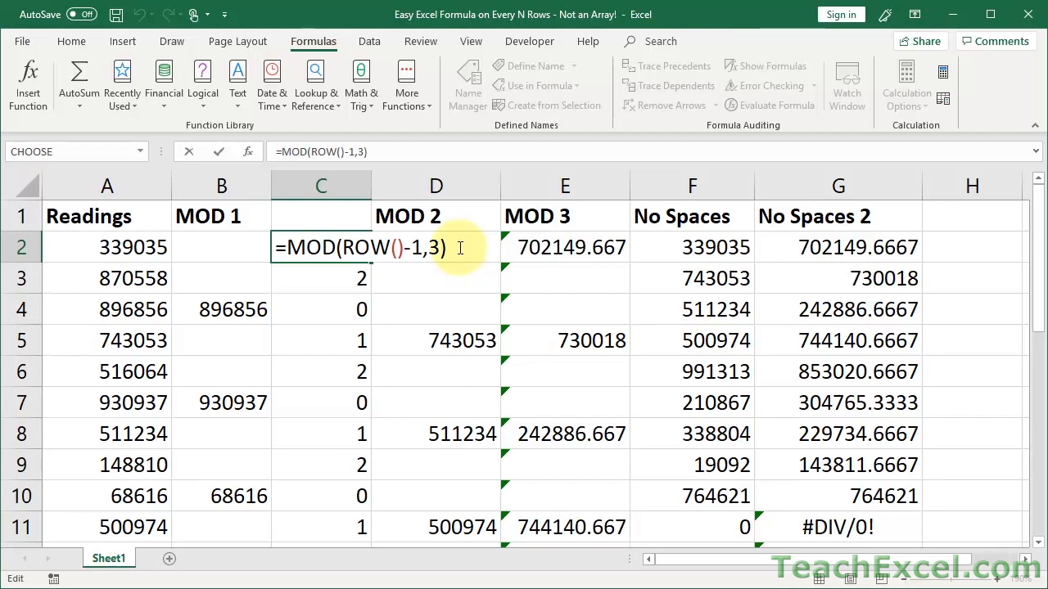
text(=0)
key(Return)
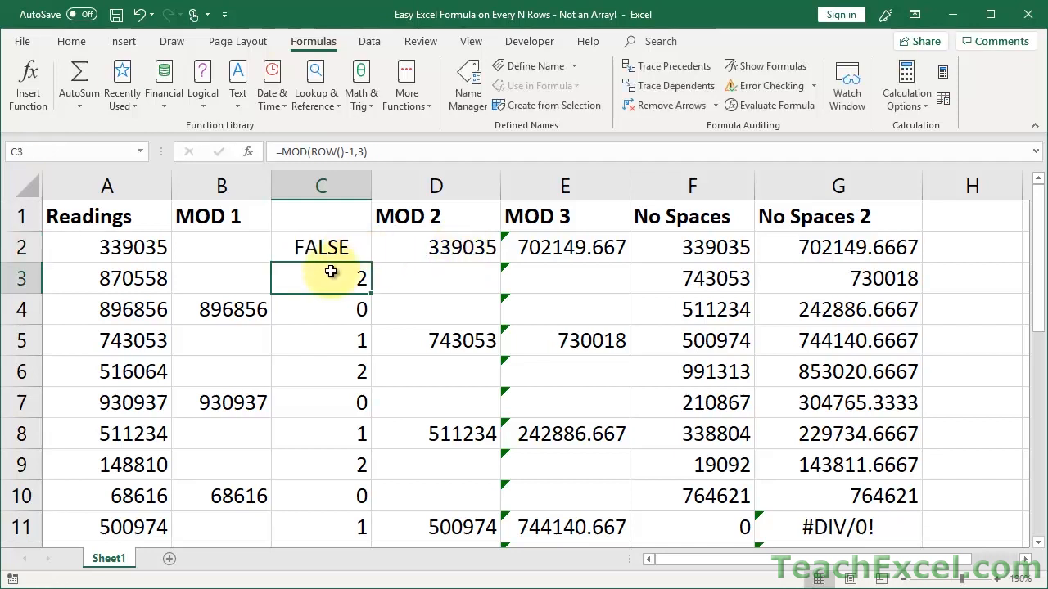
Fill the TRUE/FALSE test down column C and check the TRUE results in C4 and C7.
click(333, 304)
click(335, 247)
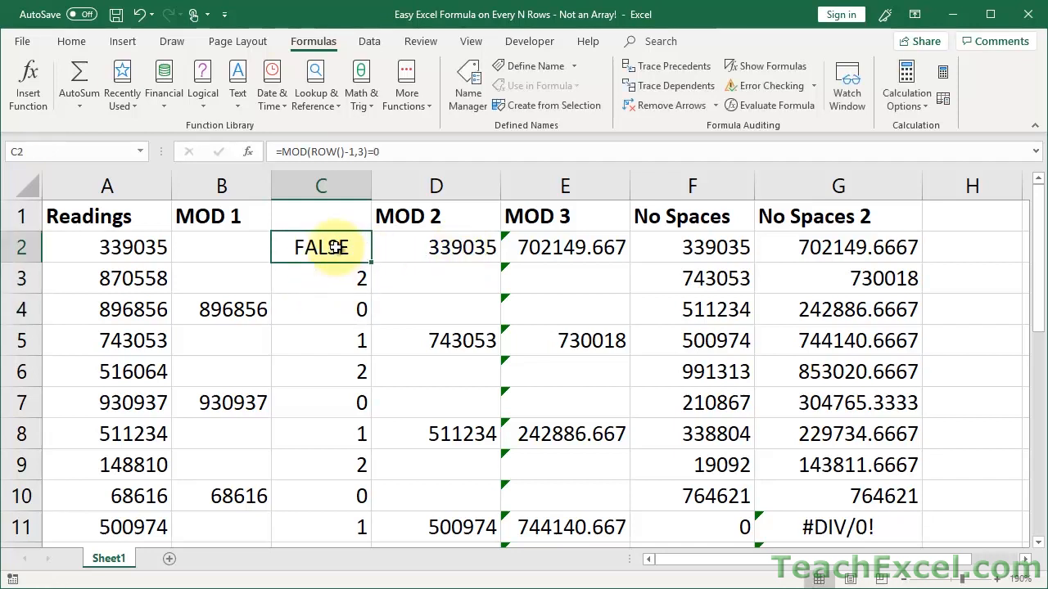
double_click(373, 262)
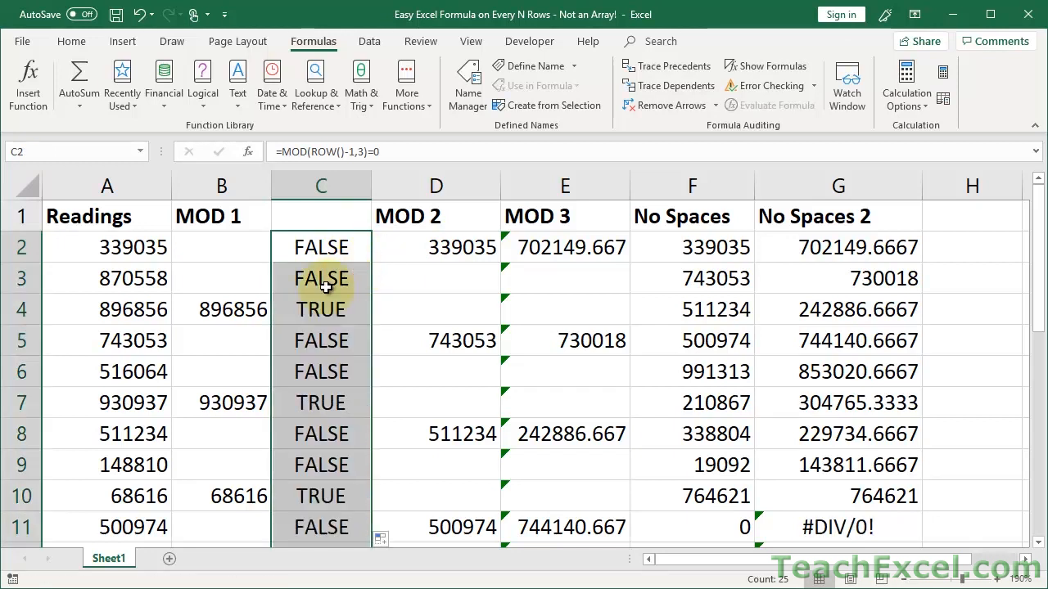
click(319, 314)
click(319, 401)
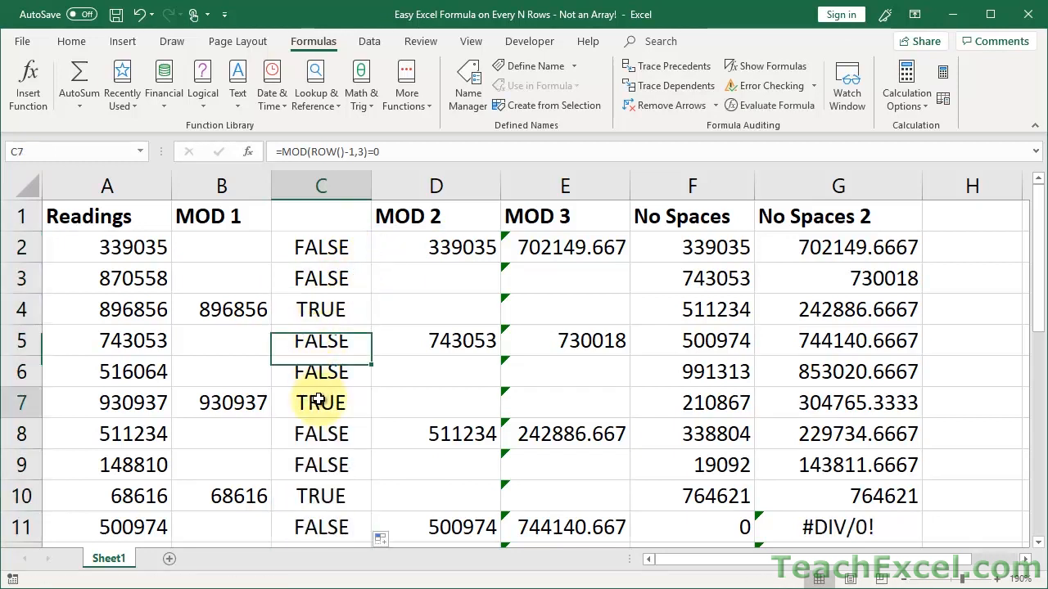
click(305, 250)
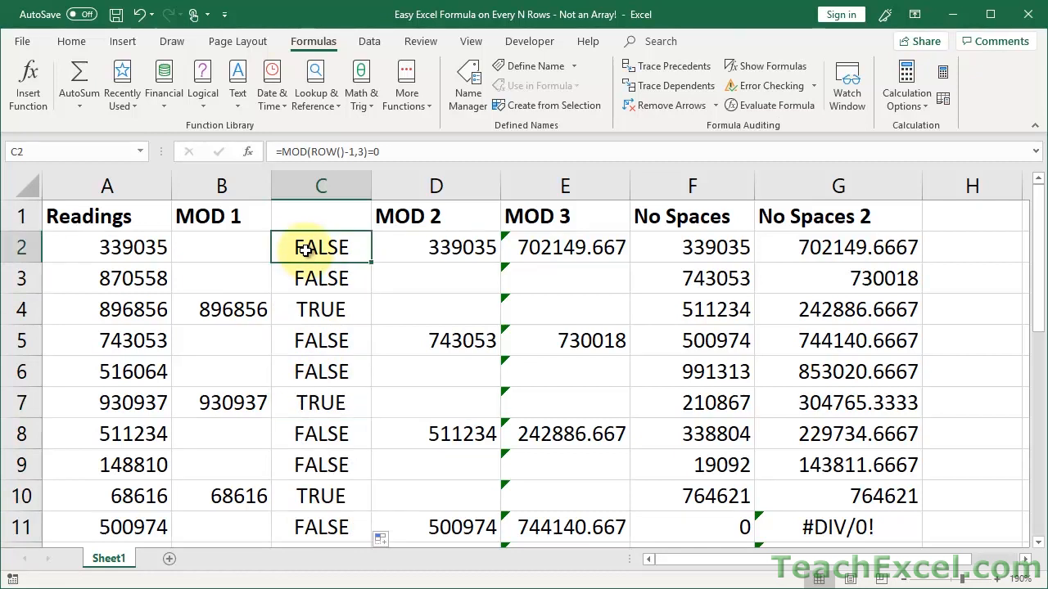
double_click(304, 250)
Wrap C2's test as =IF(MOD(ROW()-1,3)=0,A2,"") and fill it down column C.
click(286, 247)
text(if()
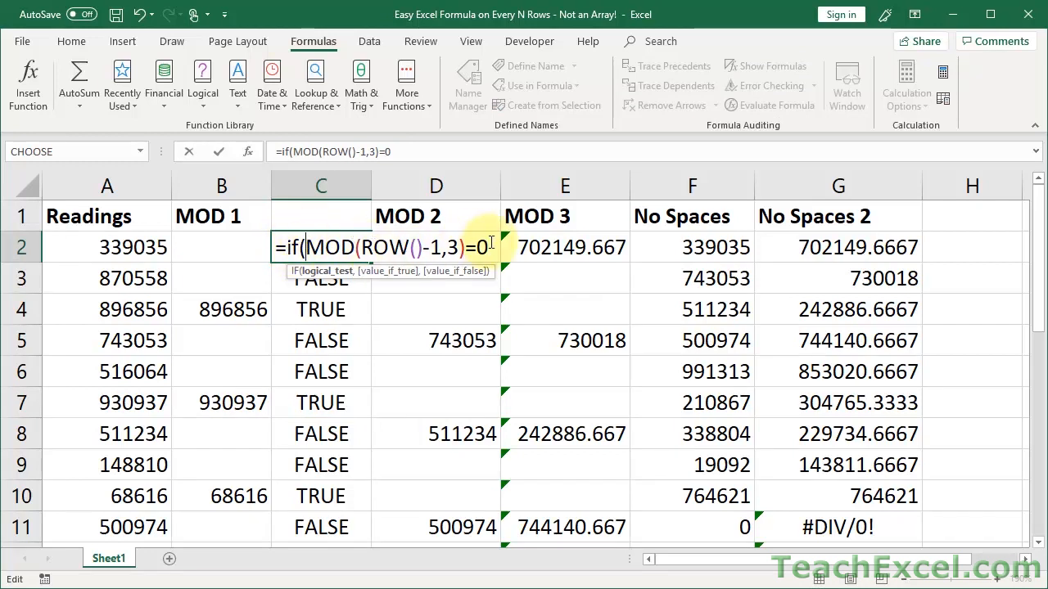
text(,)
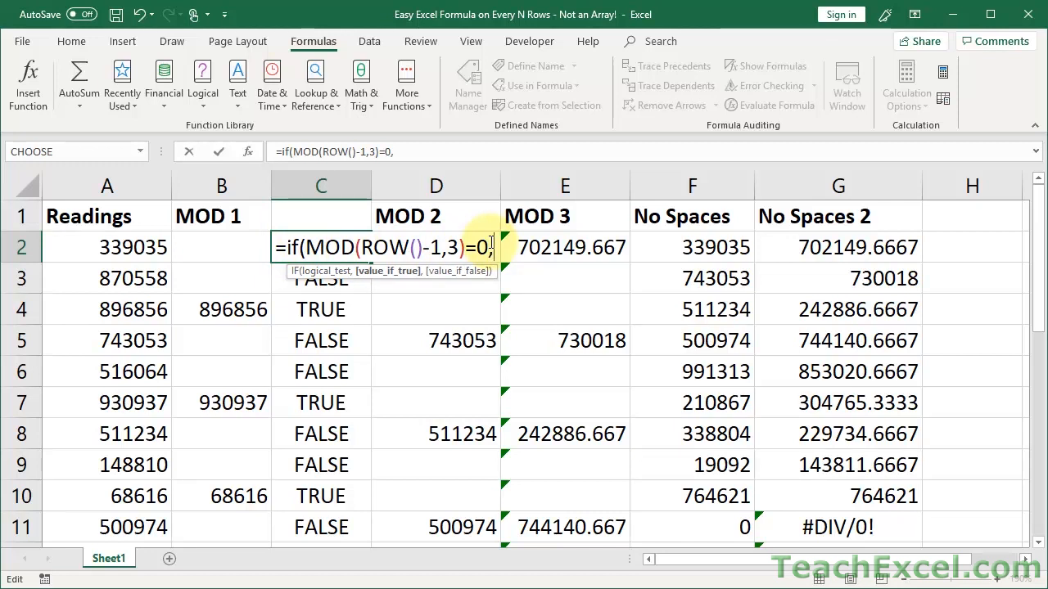
click(107, 250)
text(,""))
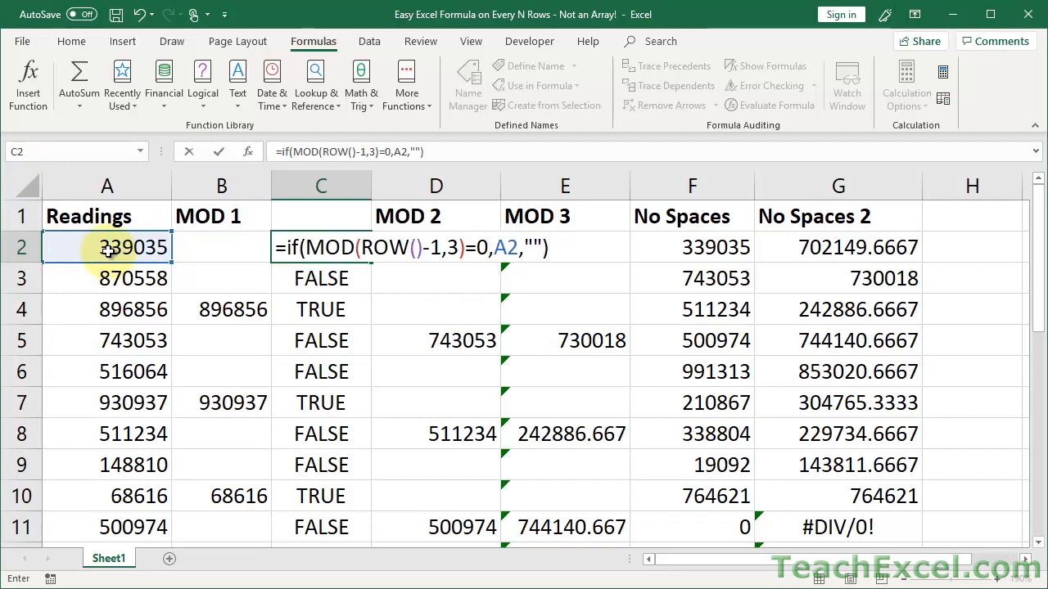
key(Return)
click(334, 237)
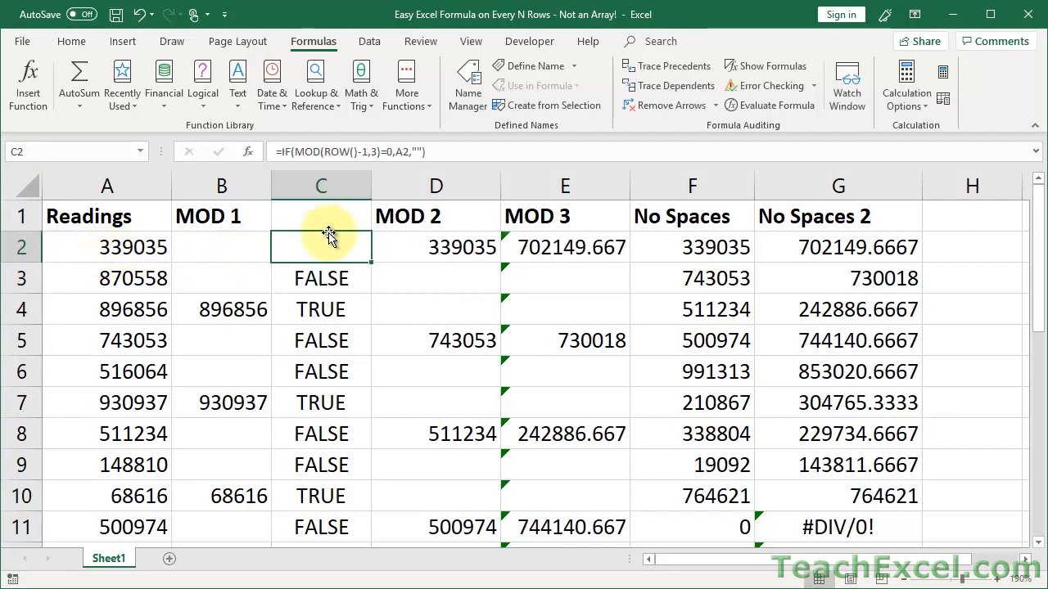
double_click(372, 261)
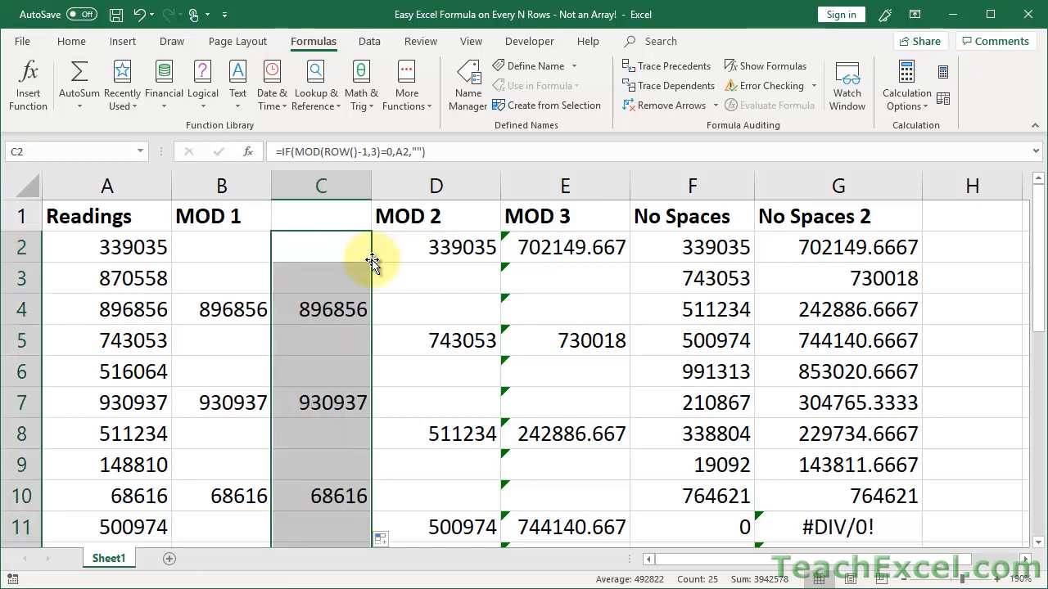
Walk through B2's IF formula, highlighting the =0 test, A2, the empty "" and the -1 offset.
double_click(205, 248)
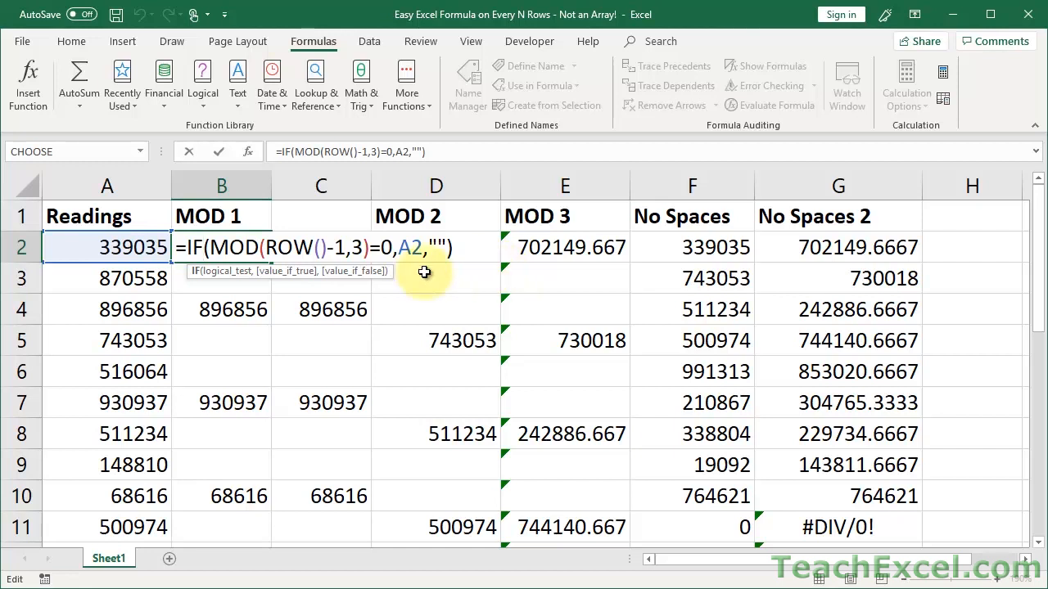
drag(370, 247, 382, 245)
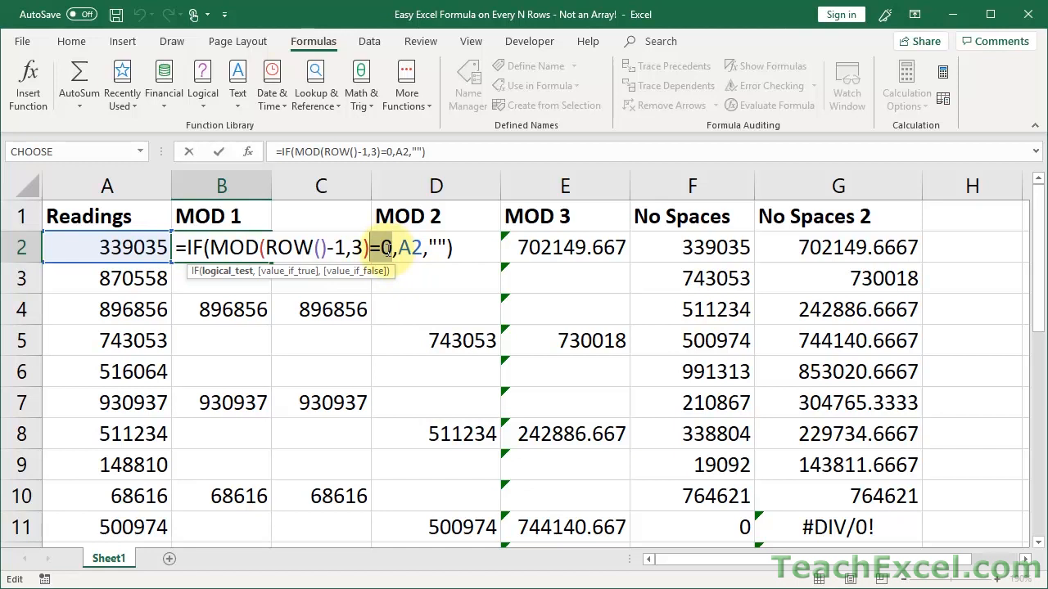
double_click(411, 249)
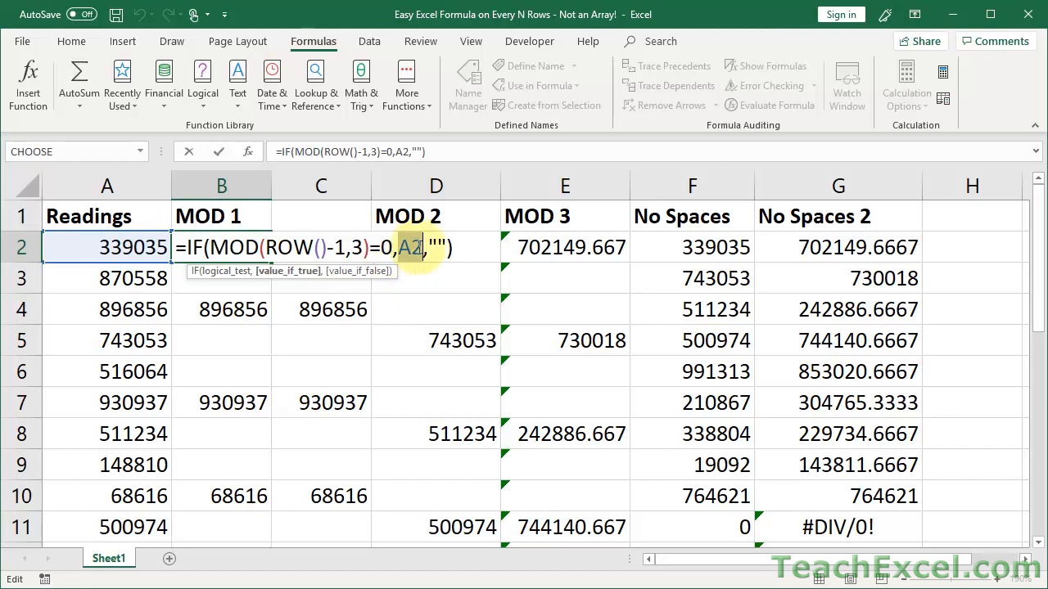
double_click(437, 247)
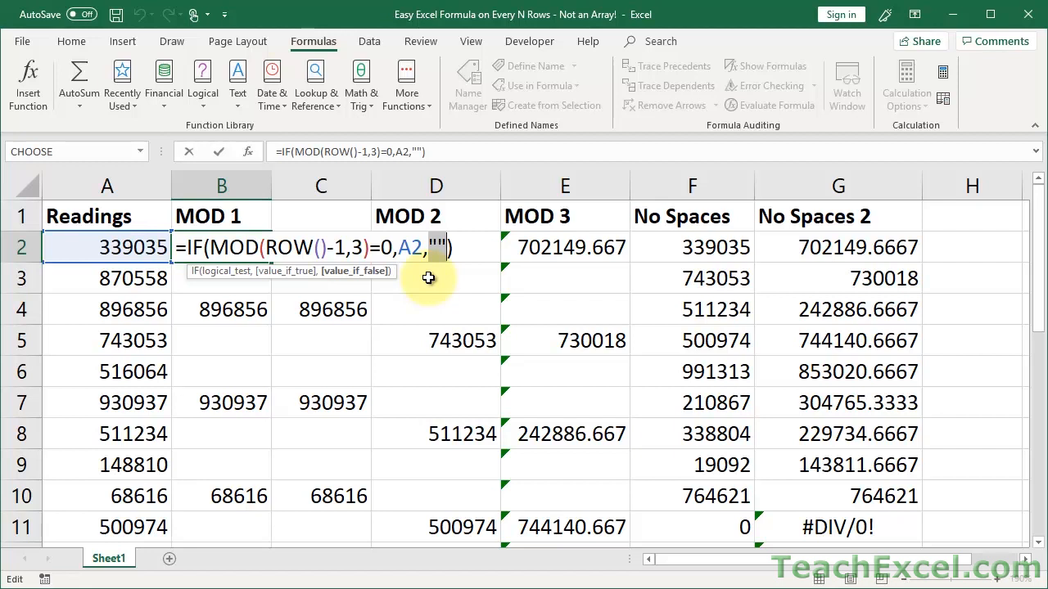
drag(347, 246, 327, 246)
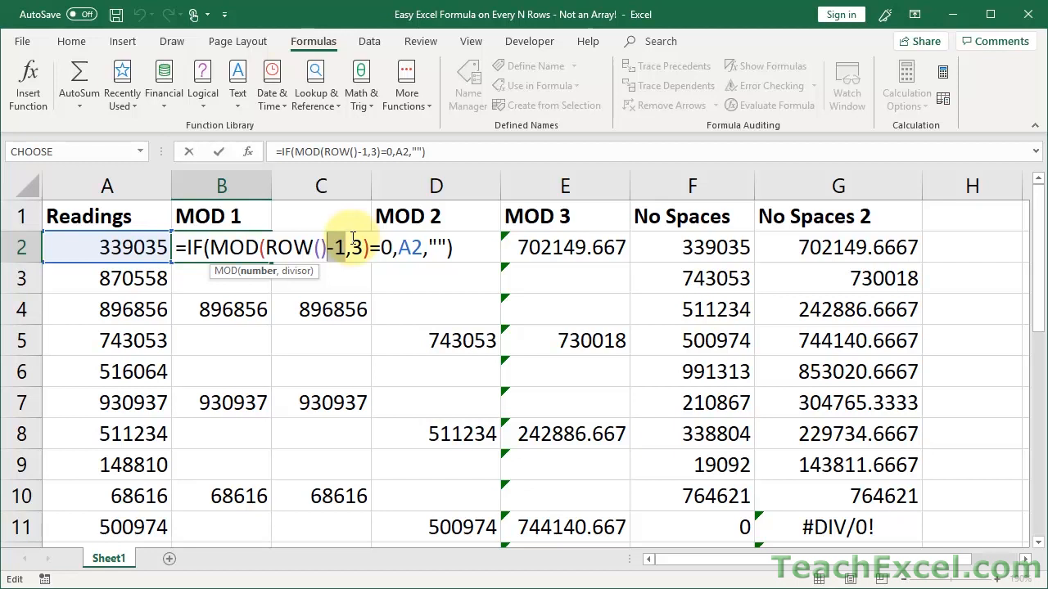
key(Escape)
Delete the temporary helper column C, shifting MOD 2, MOD 3 and No Spaces left.
click(329, 185)
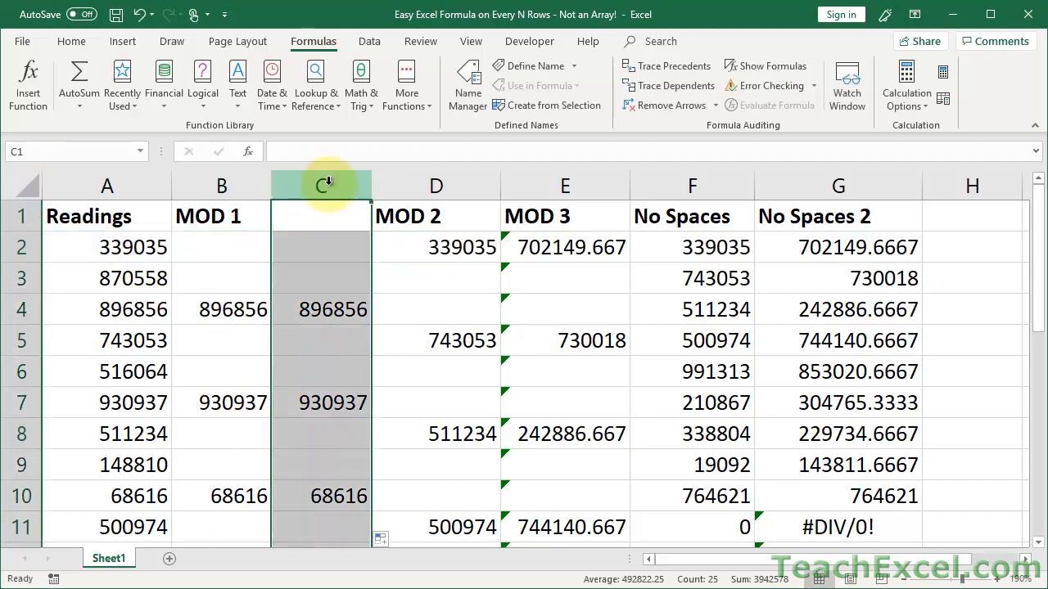
right_click(329, 189)
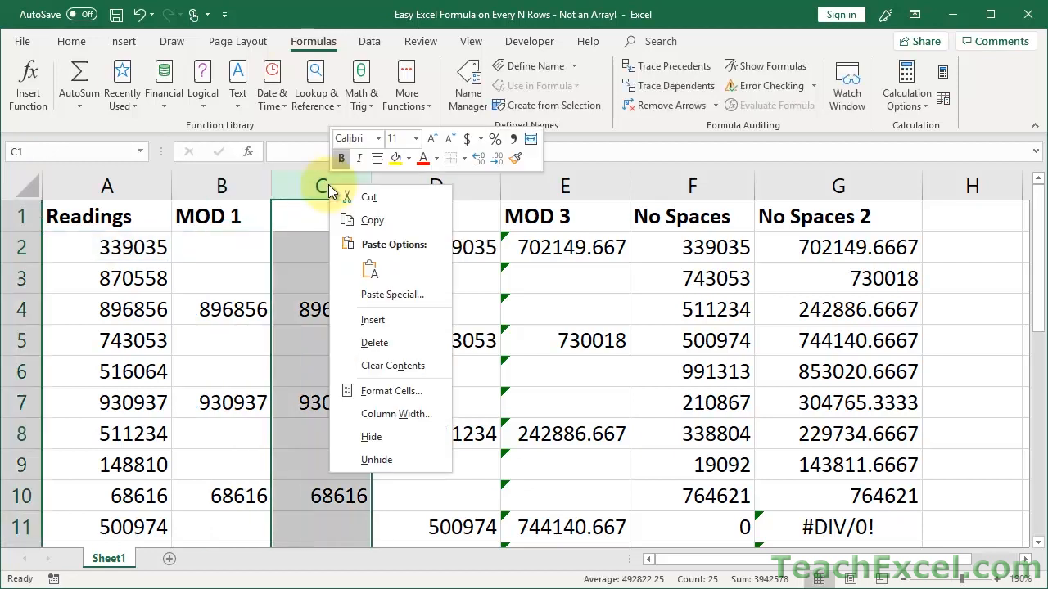
click(373, 343)
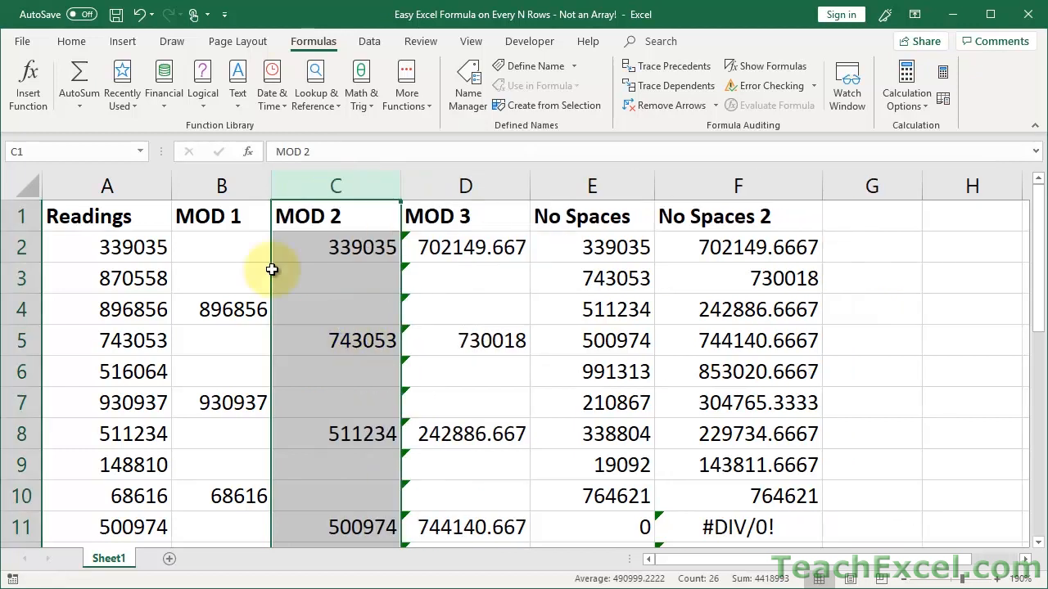
click(231, 243)
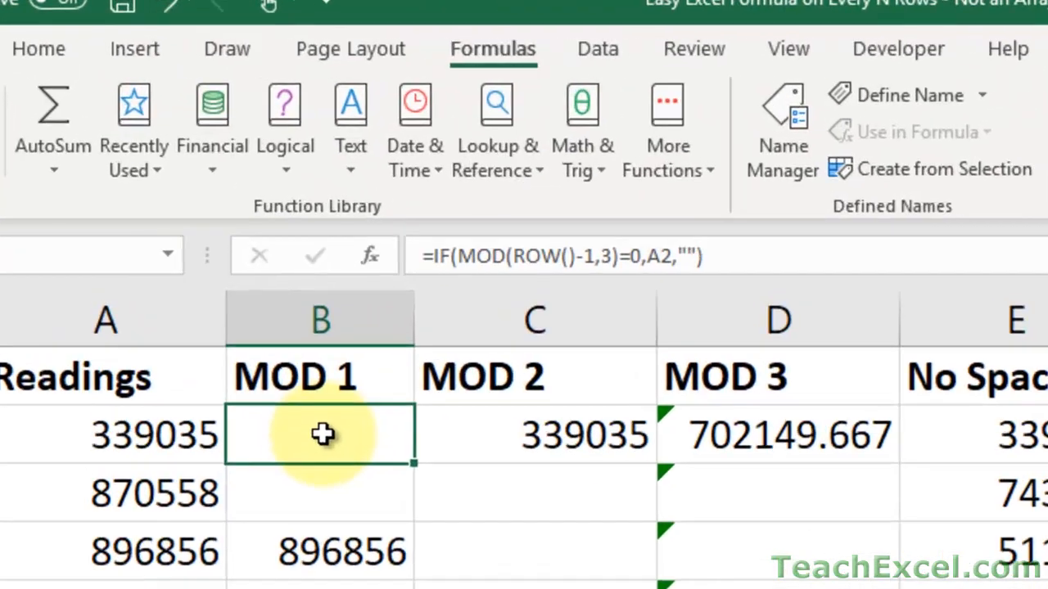
key(Right)
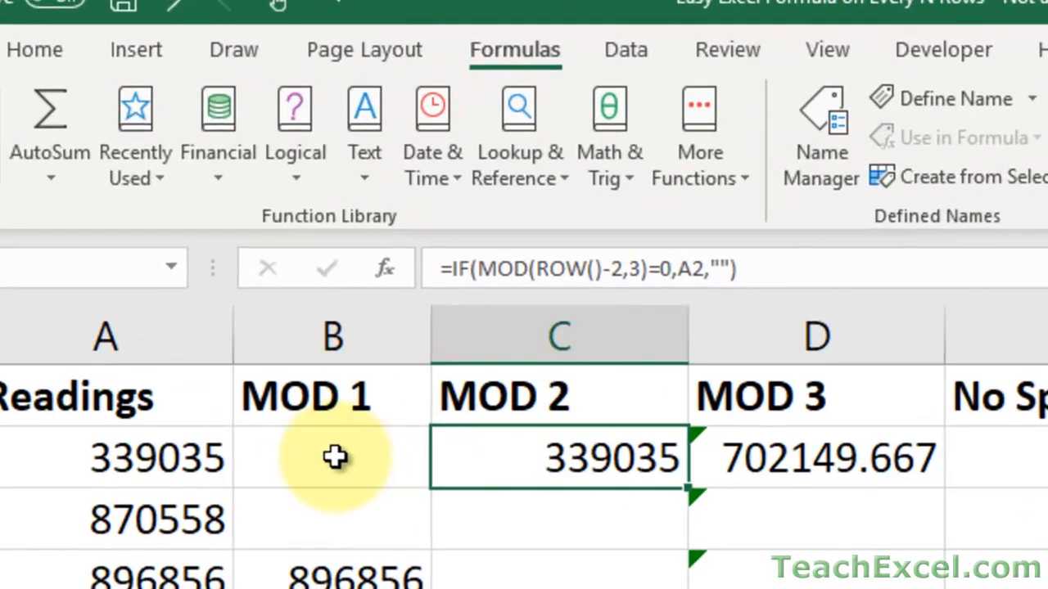
click(336, 457)
key(Right)
click(335, 457)
key(Right)
click(336, 456)
key(Right)
click(336, 456)
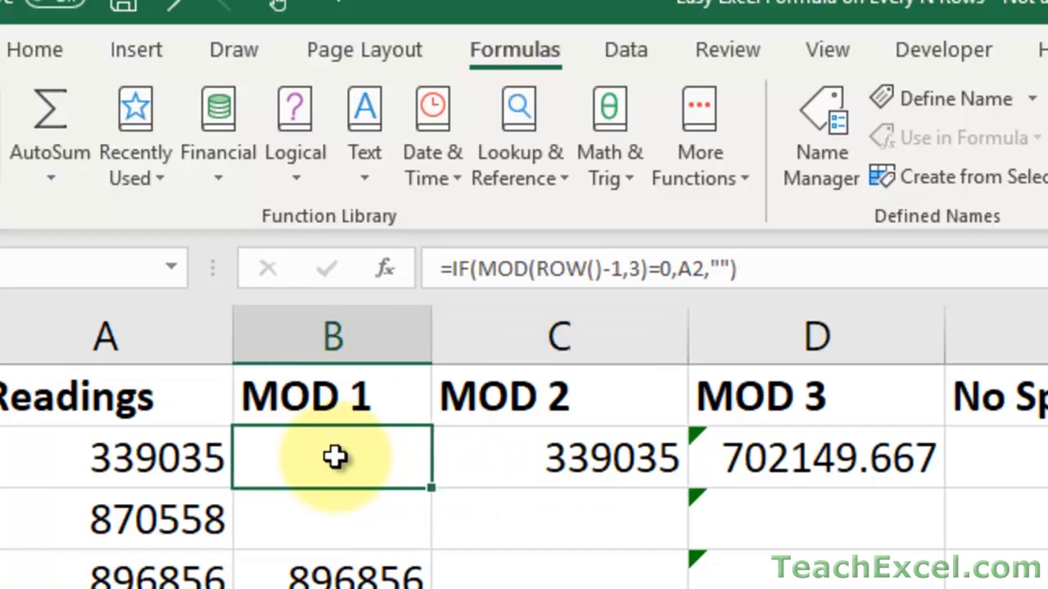
key(Right)
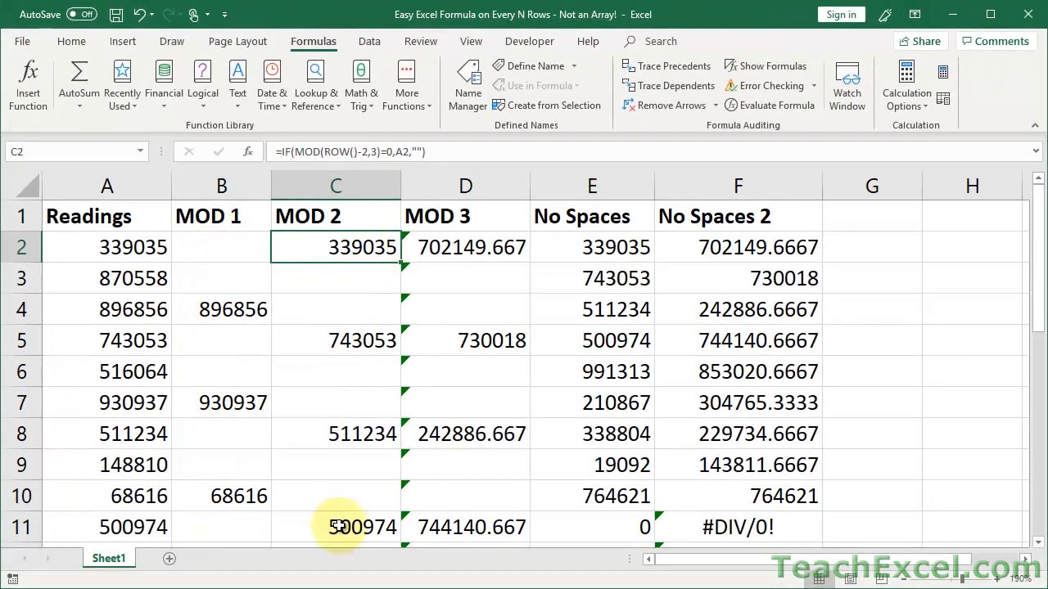
click(229, 261)
double_click(231, 247)
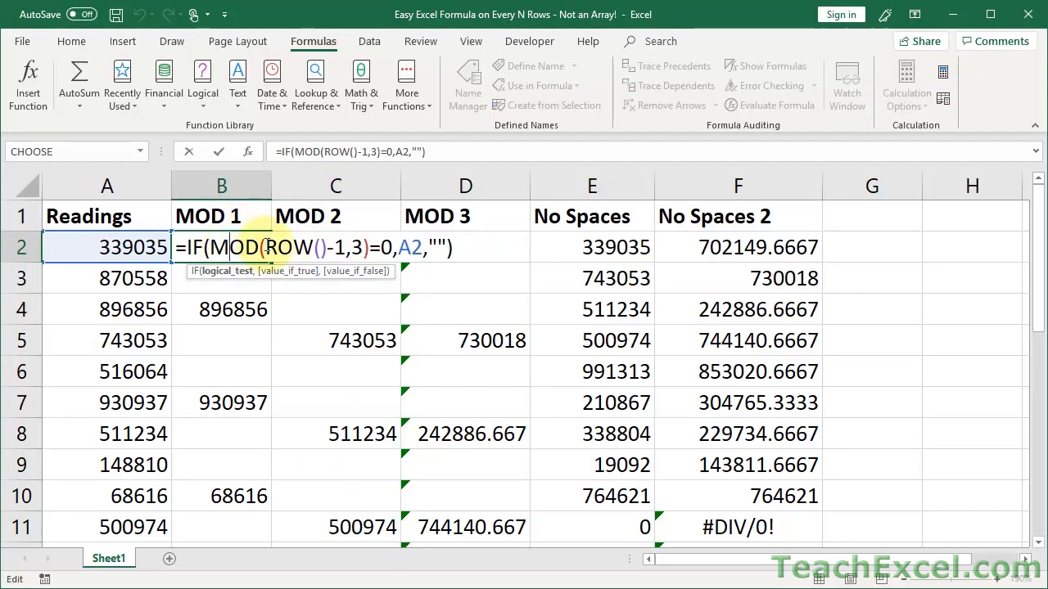
drag(267, 248, 328, 247)
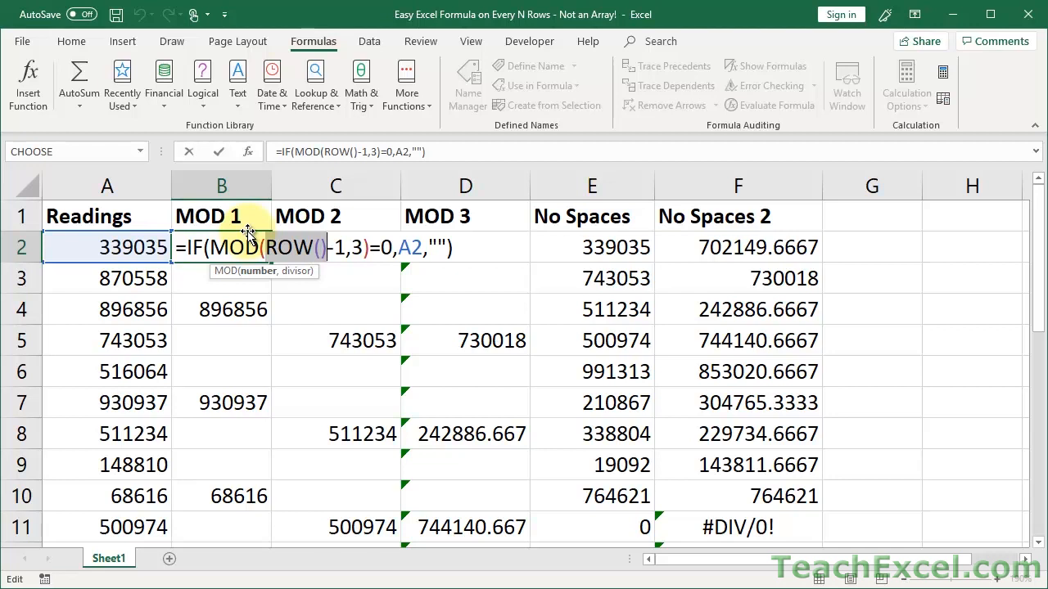
key(Escape)
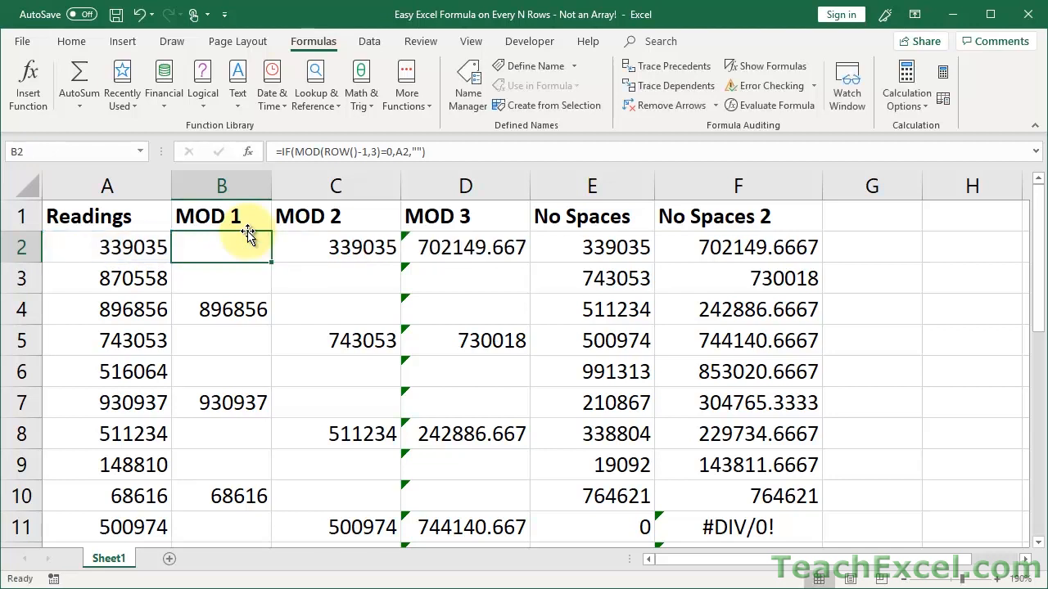
click(225, 309)
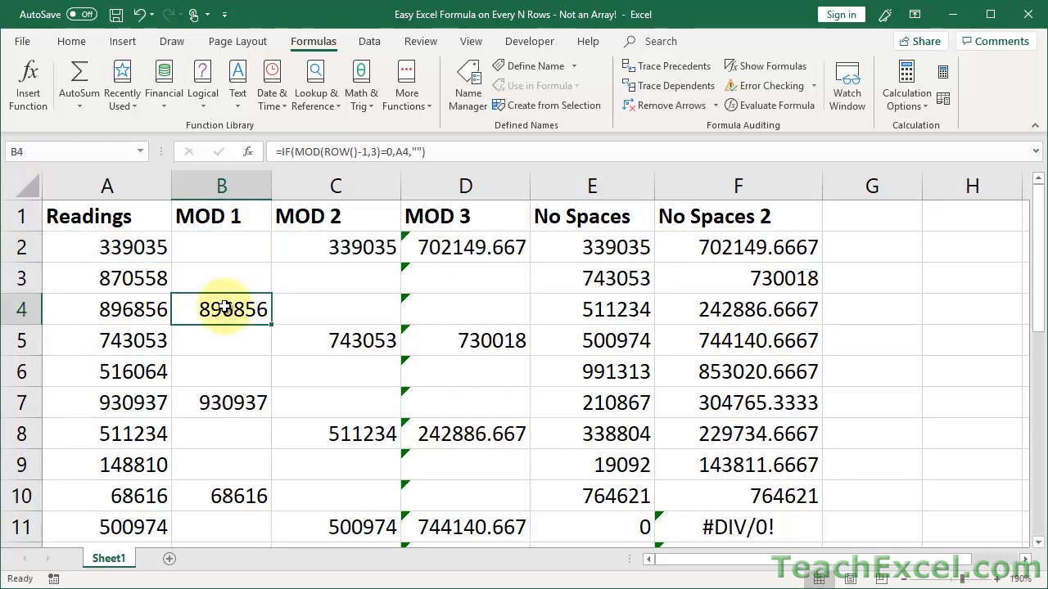
click(233, 242)
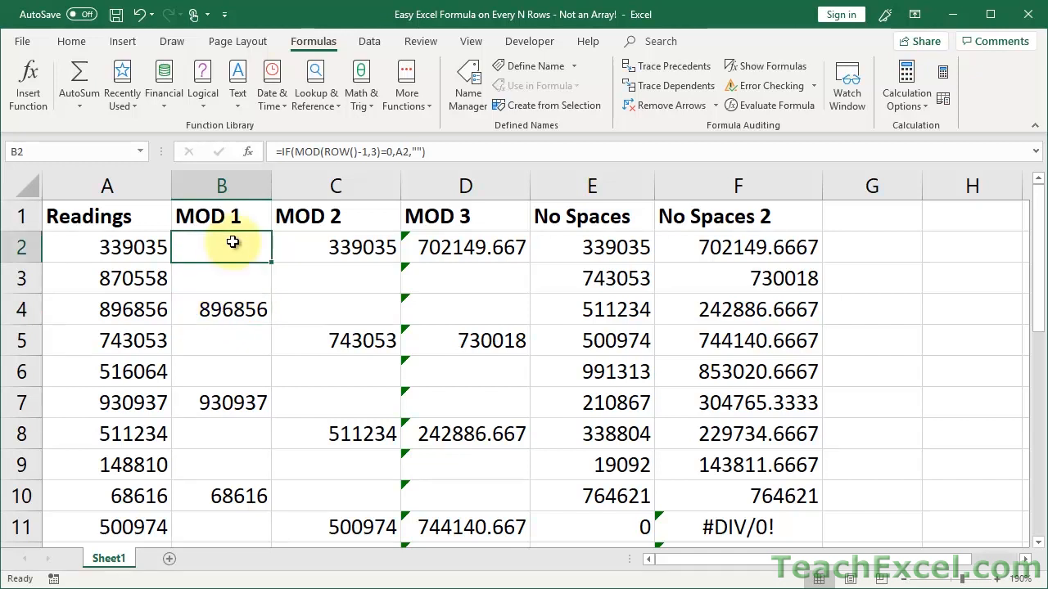
Change C2's MOD divisor from 3 to 4, giving =IF(MOD(ROW()-2,4)=0,A2,""), and fill it down.
double_click(316, 241)
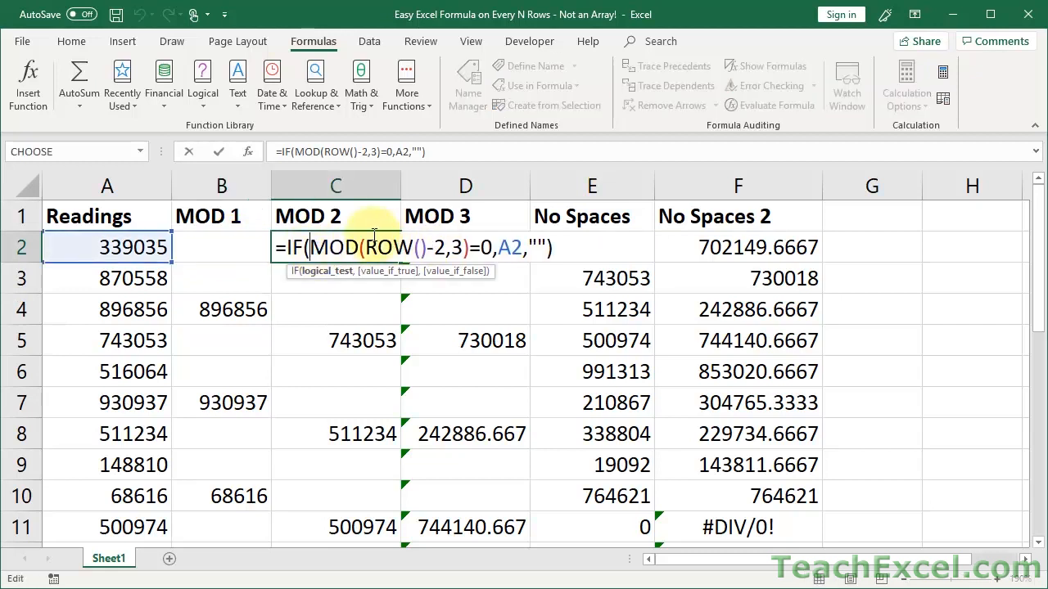
drag(370, 247, 448, 247)
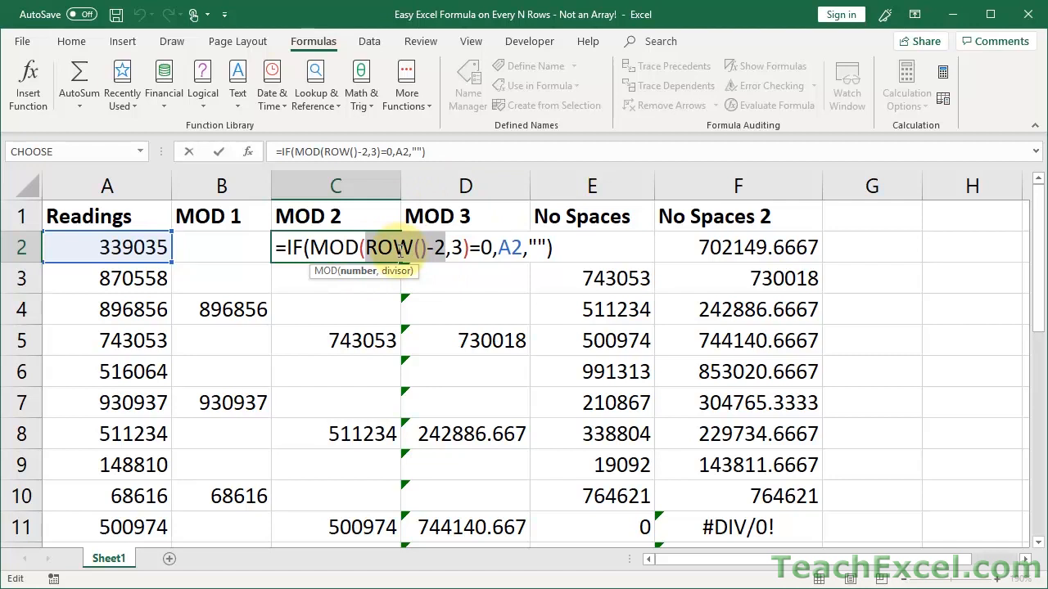
key(ctrl+Return)
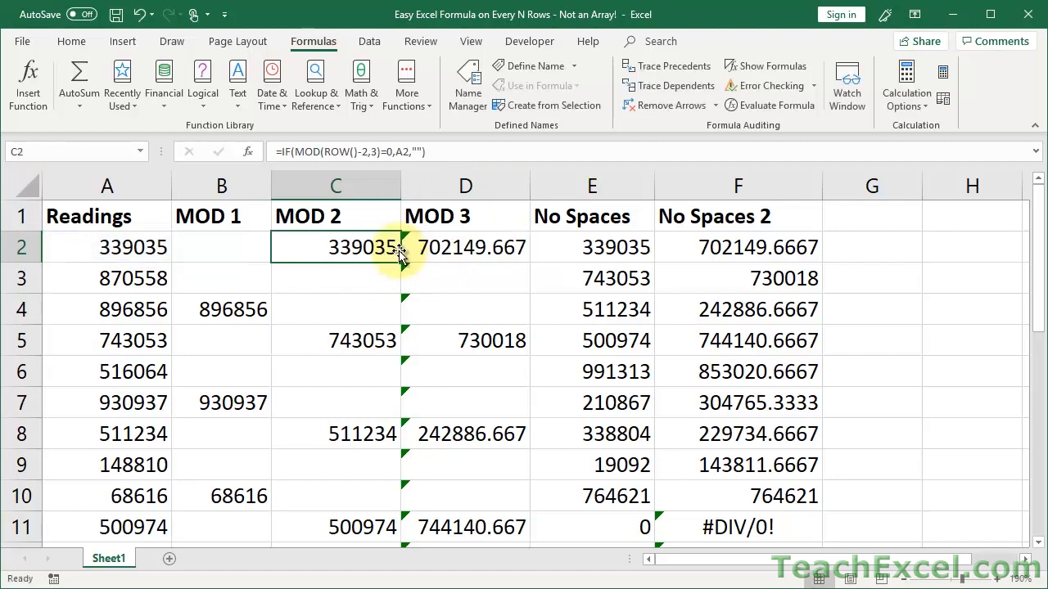
double_click(330, 248)
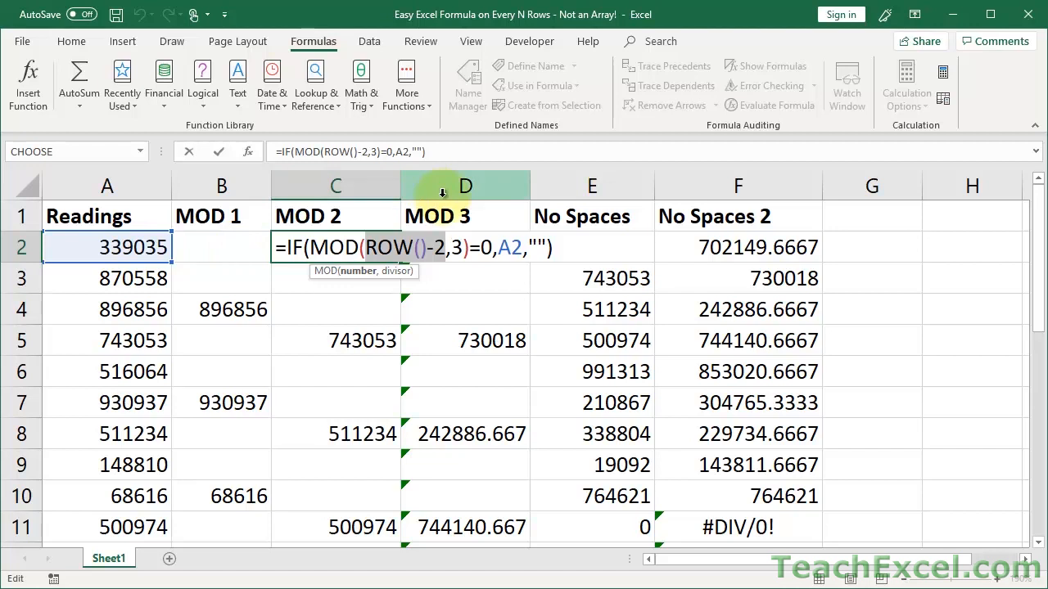
click(459, 248)
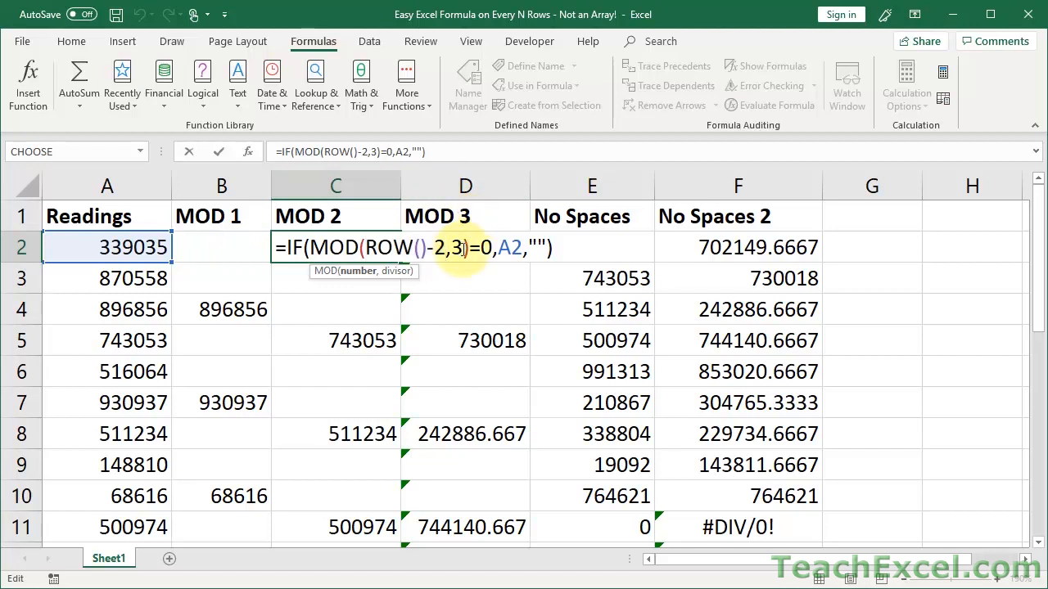
double_click(458, 246)
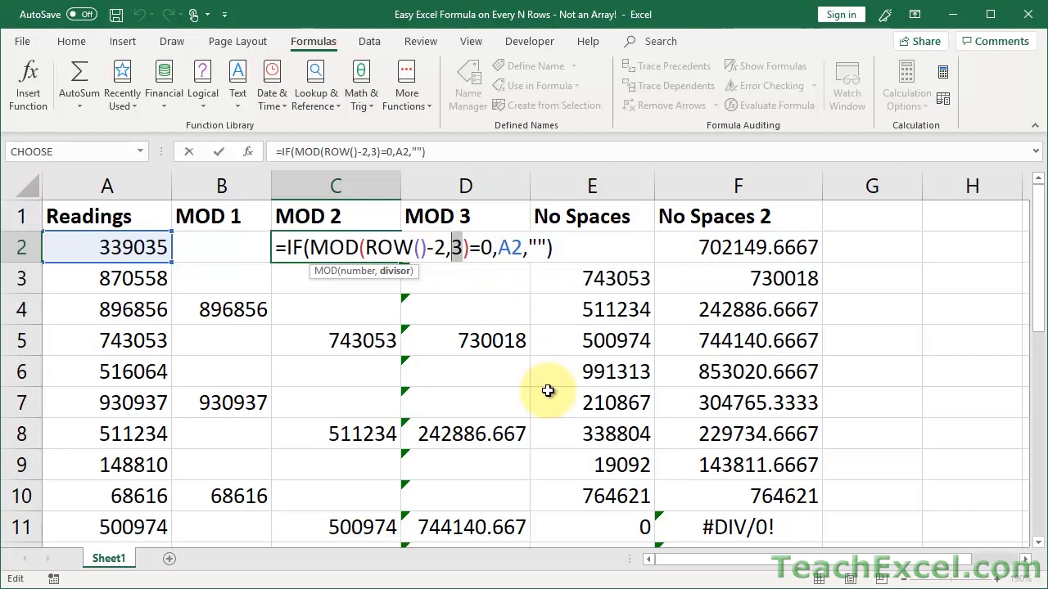
text(4)
key(ctrl+Return)
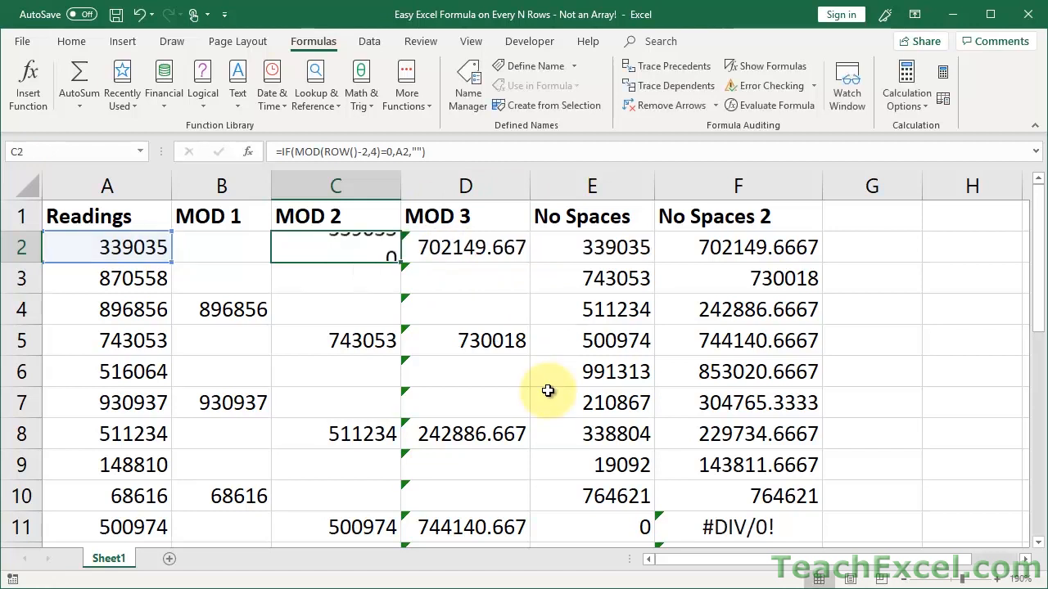
double_click(399, 260)
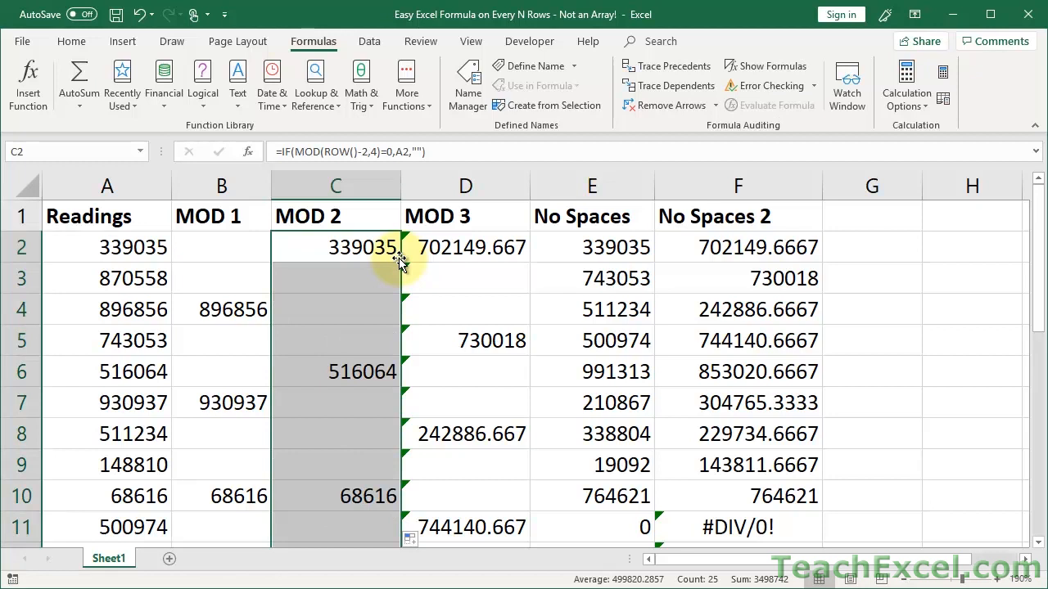
Compare the B2 and C2 formulas by moving between the two cells.
click(250, 257)
key(Right)
key(Left)
key(Right)
key(Left)
key(Right)
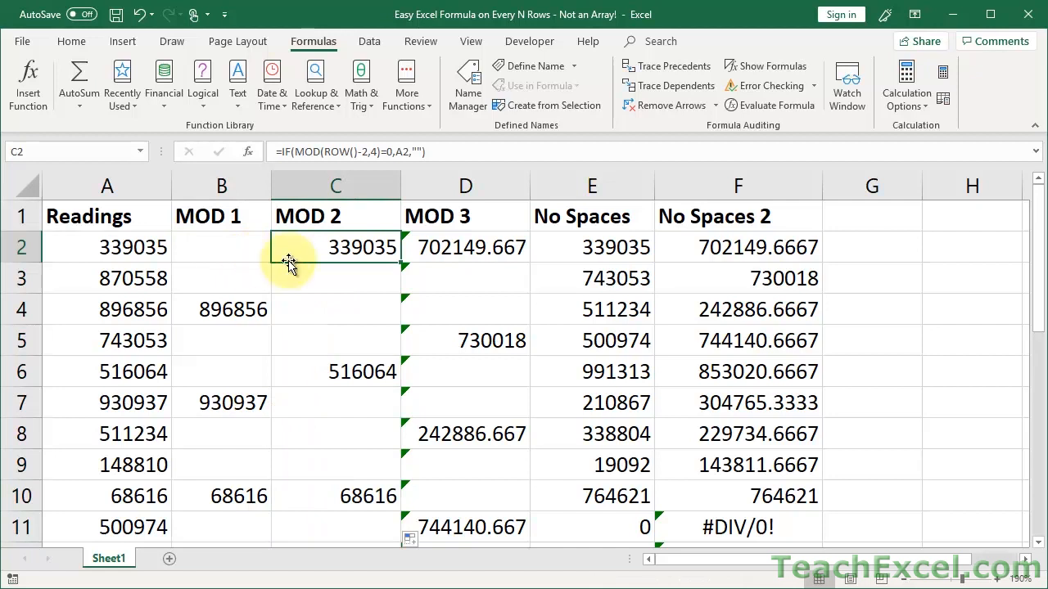
double_click(314, 253)
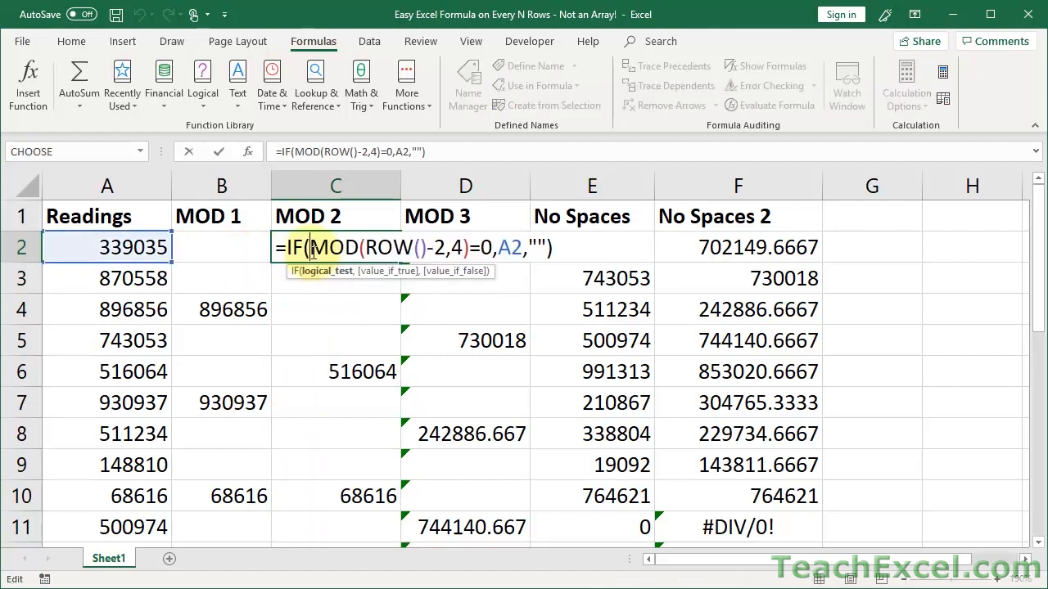
drag(445, 248, 427, 251)
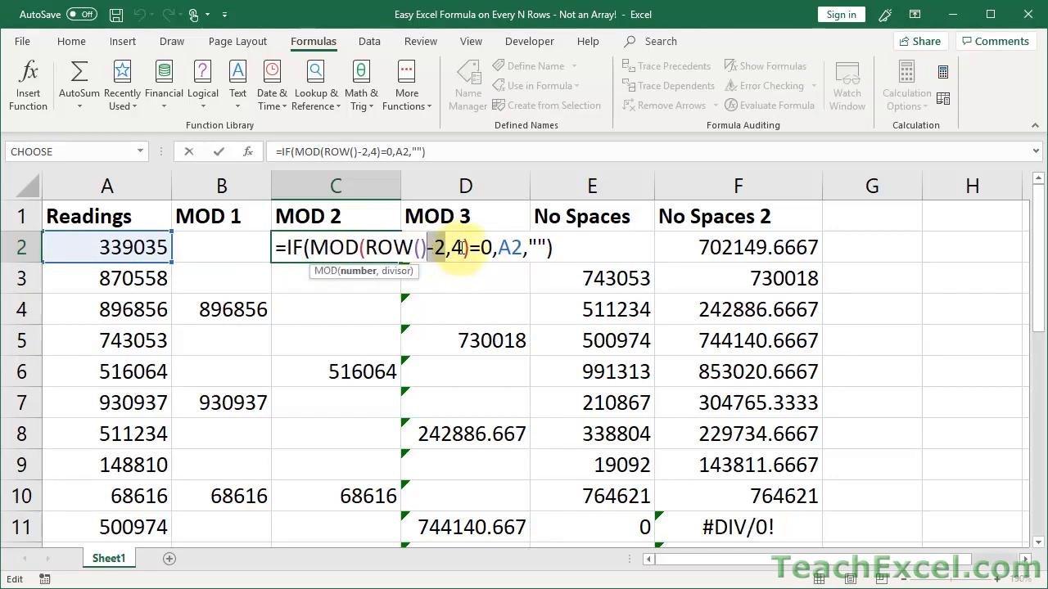
double_click(453, 248)
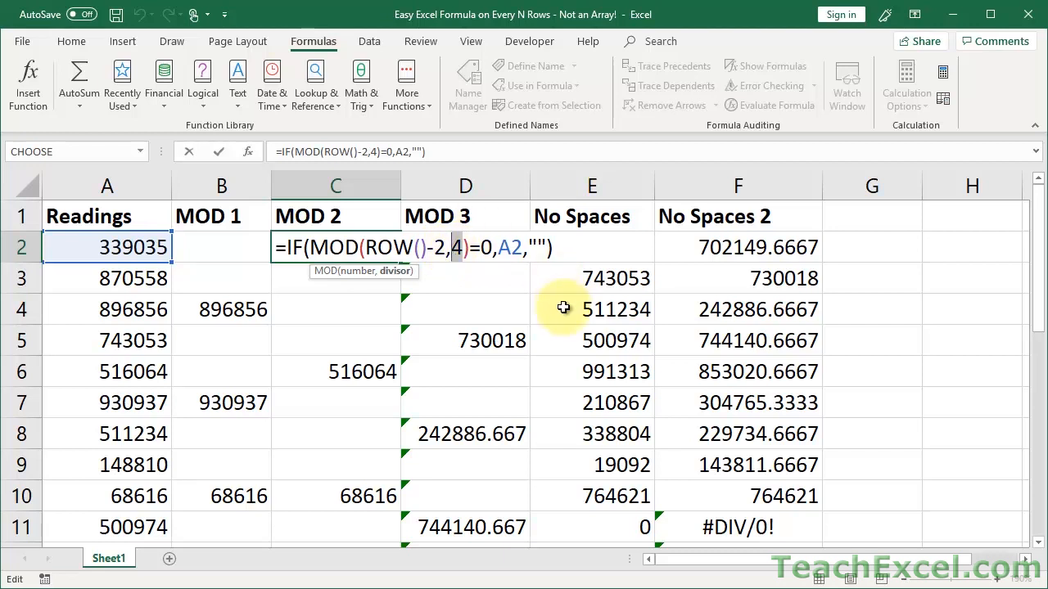
click(442, 245)
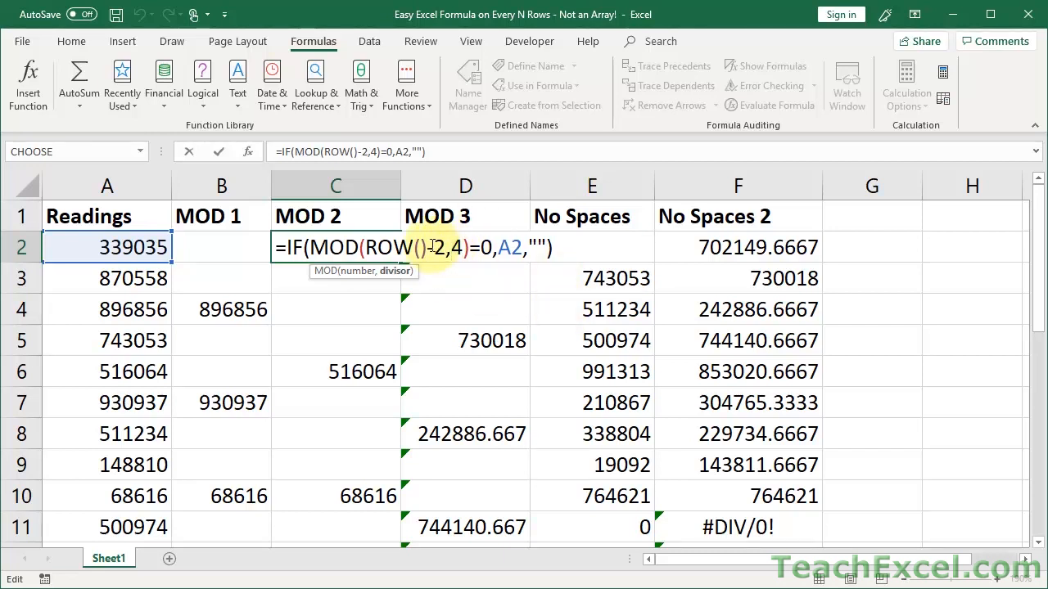
double_click(439, 247)
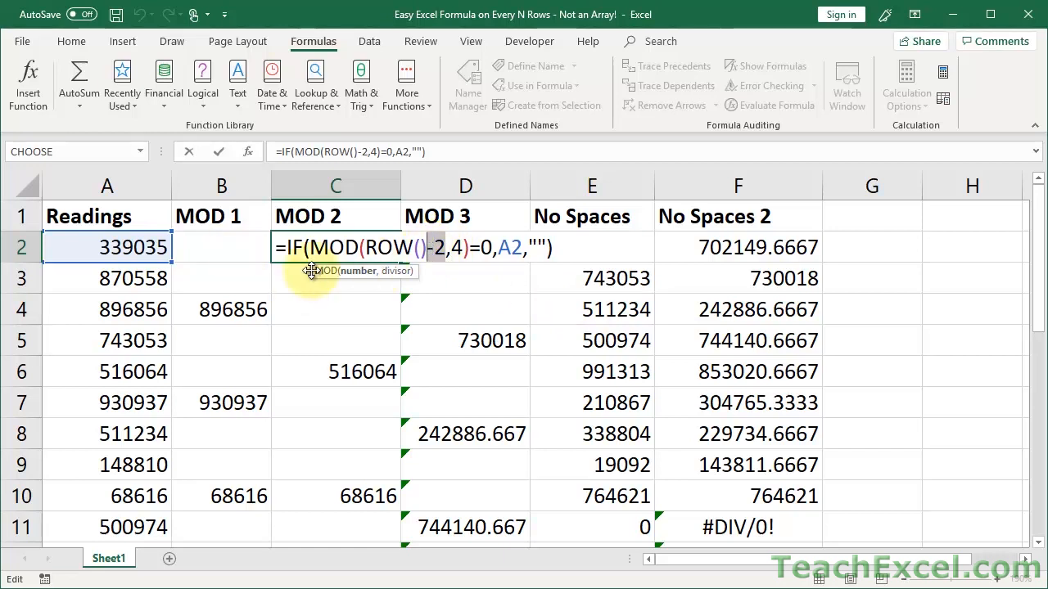
key(Return)
key(F2)
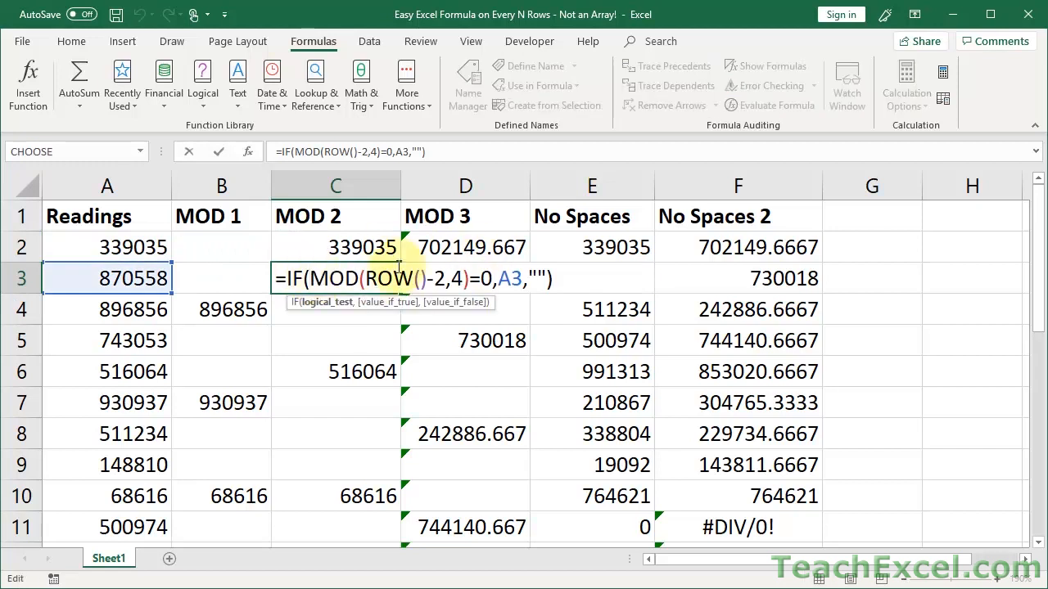
text(`)
key(Escape)
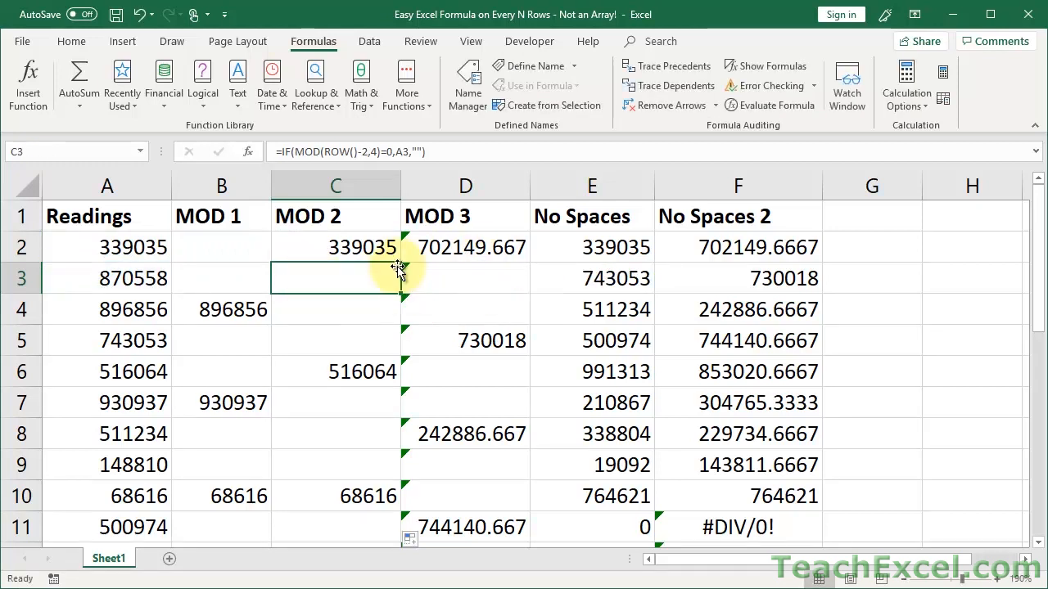
double_click(346, 309)
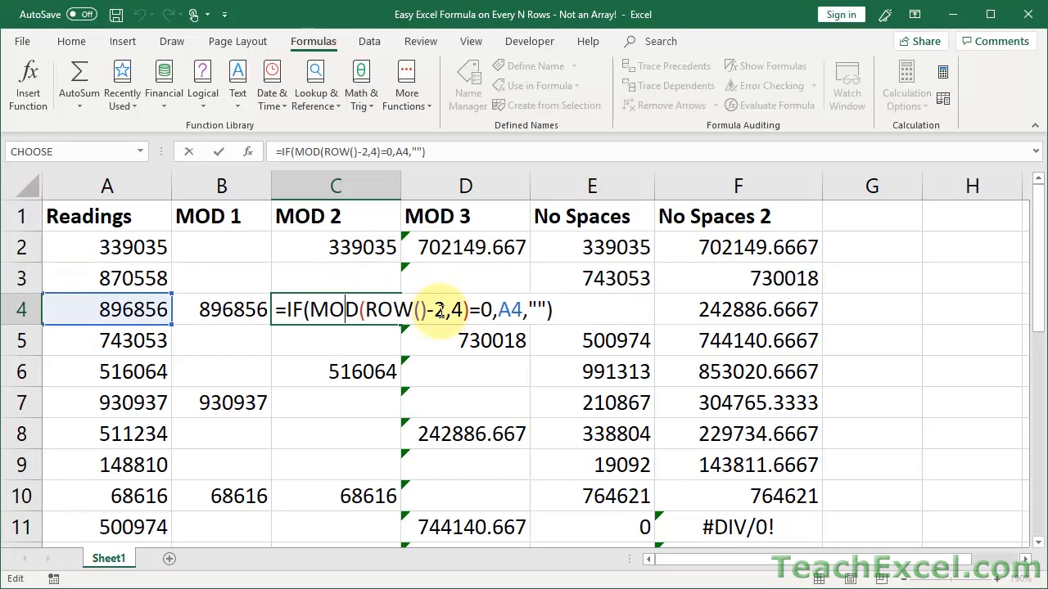
key(Escape)
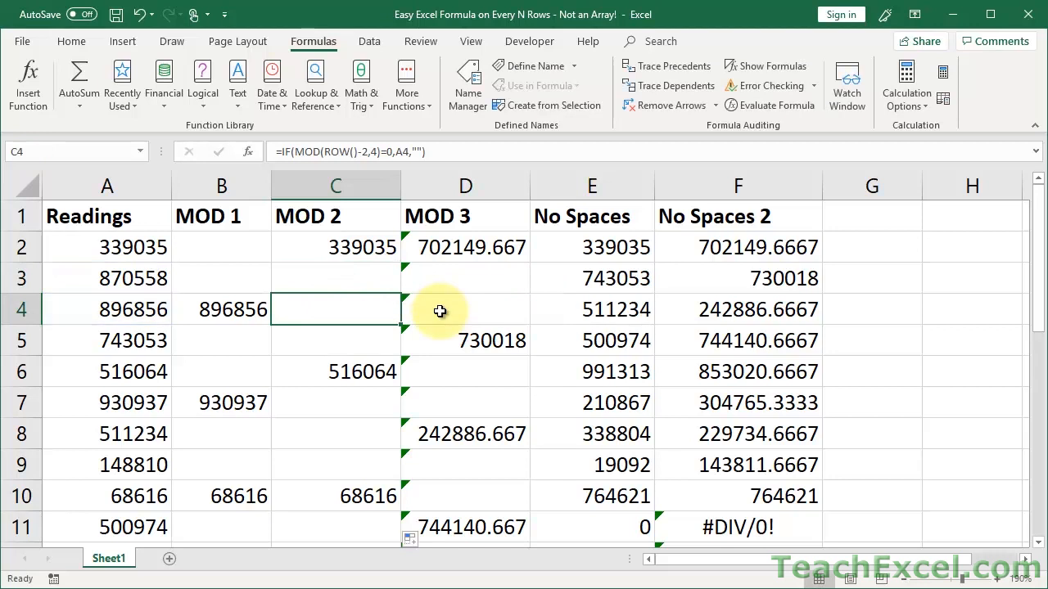
click(311, 278)
double_click(302, 248)
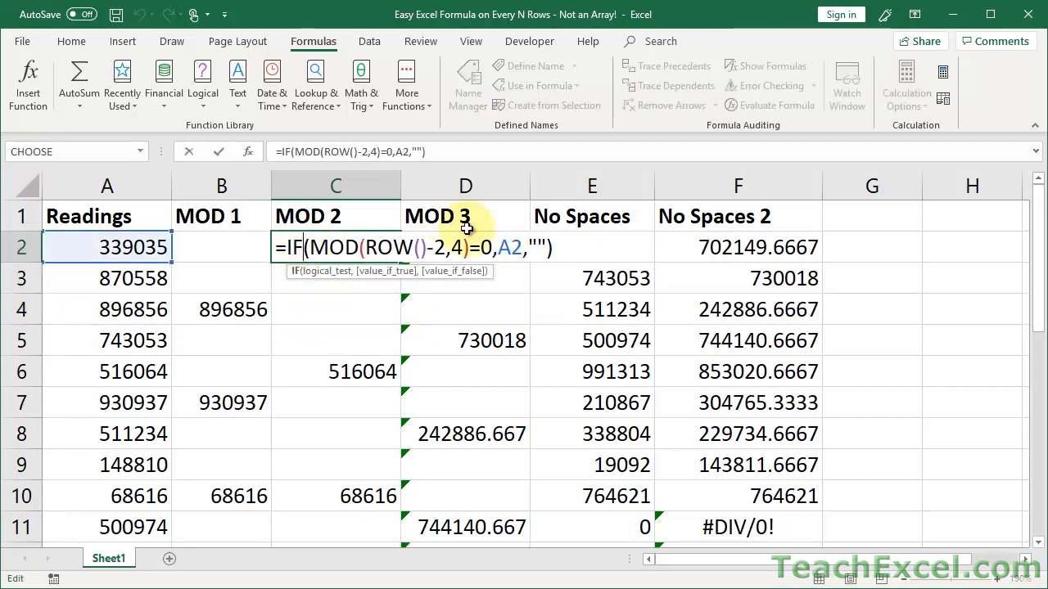
drag(444, 248, 427, 248)
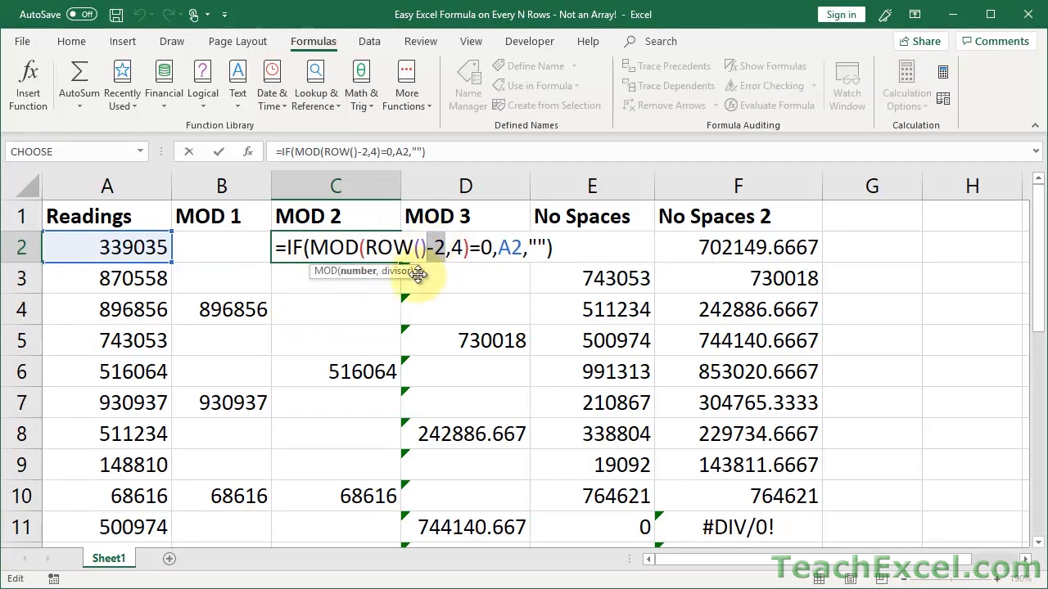
key(Escape)
double_click(216, 248)
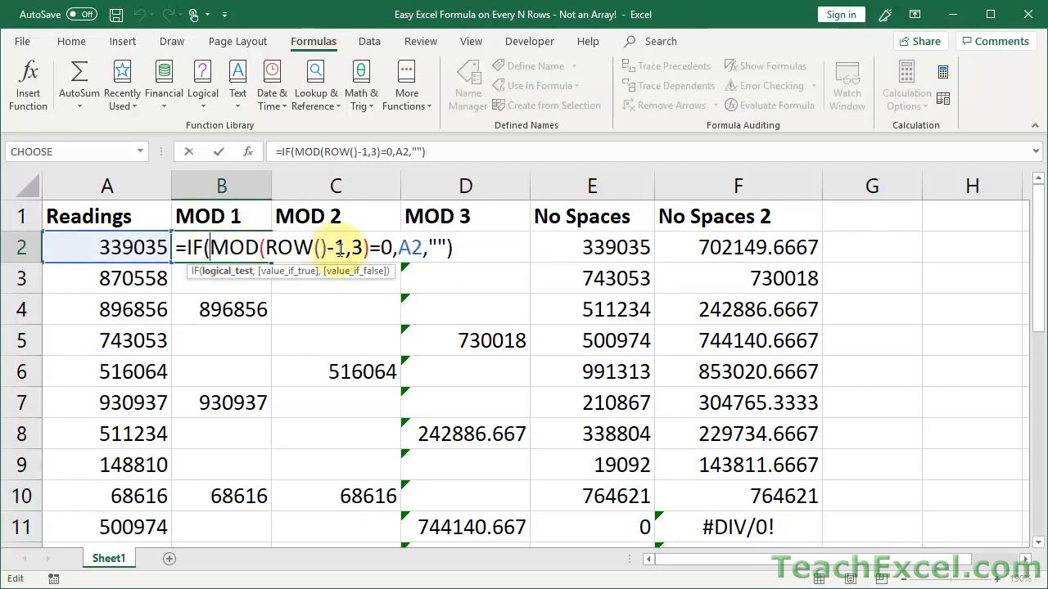
drag(343, 248, 327, 248)
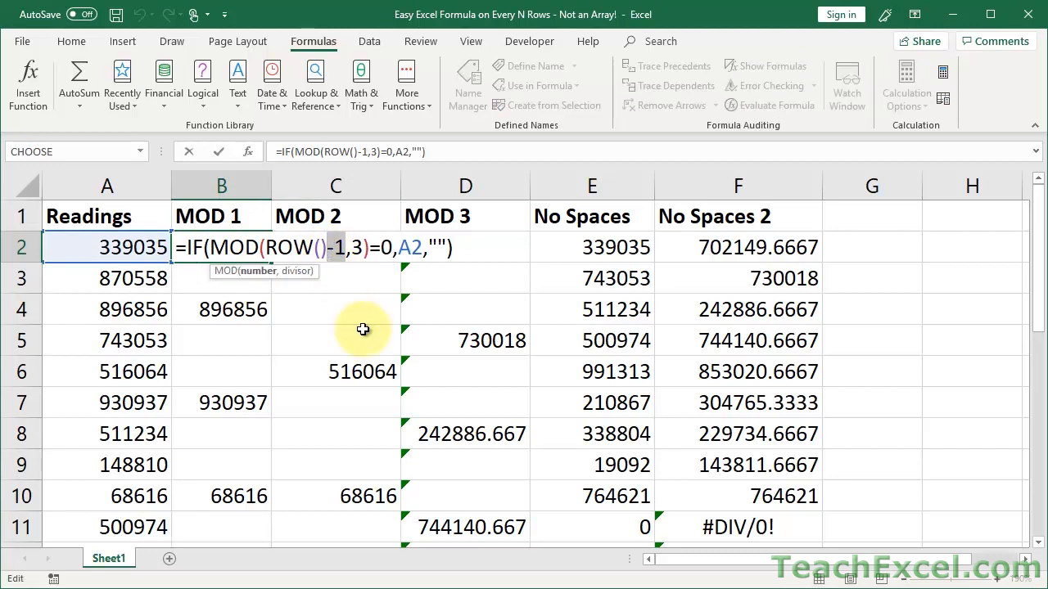
key(Escape)
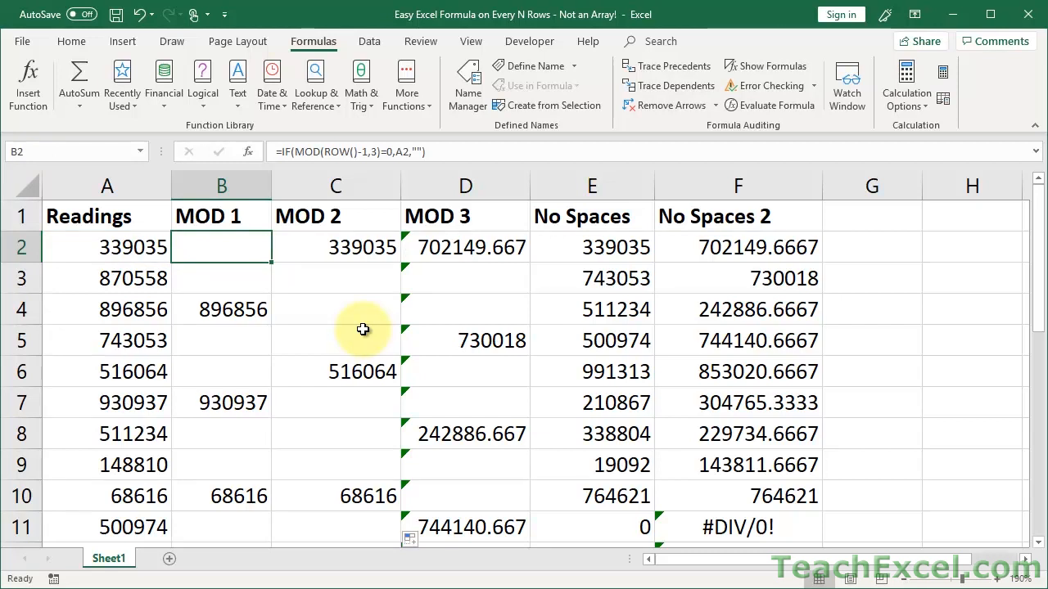
click(368, 245)
click(433, 242)
double_click(449, 243)
click(448, 243)
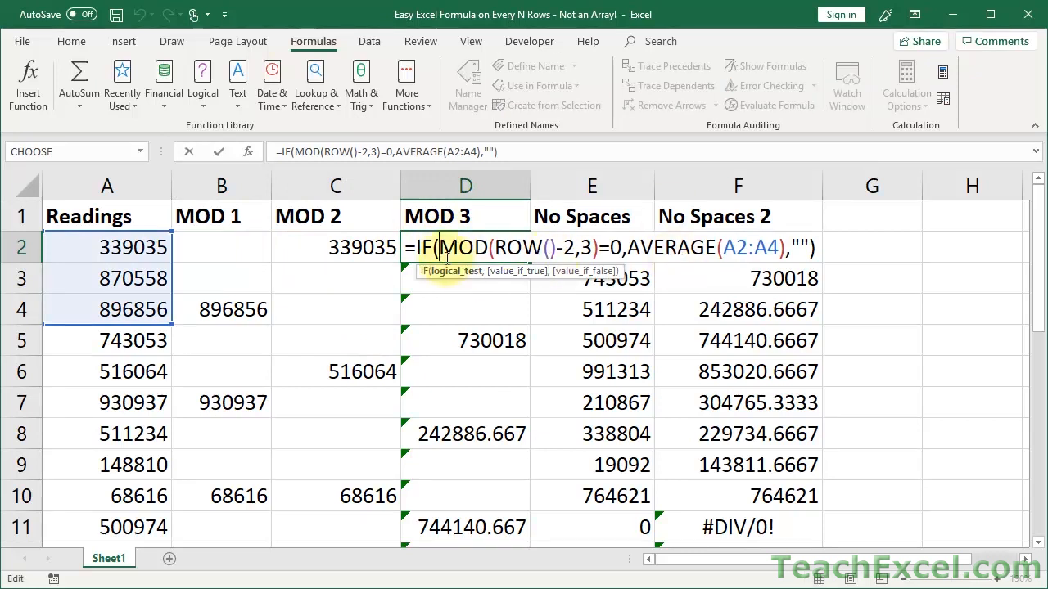
Set C2's divisor back to 3, =IF(MOD(ROW()-2,3)=0,A2,""), and fill it down column C.
key(Escape)
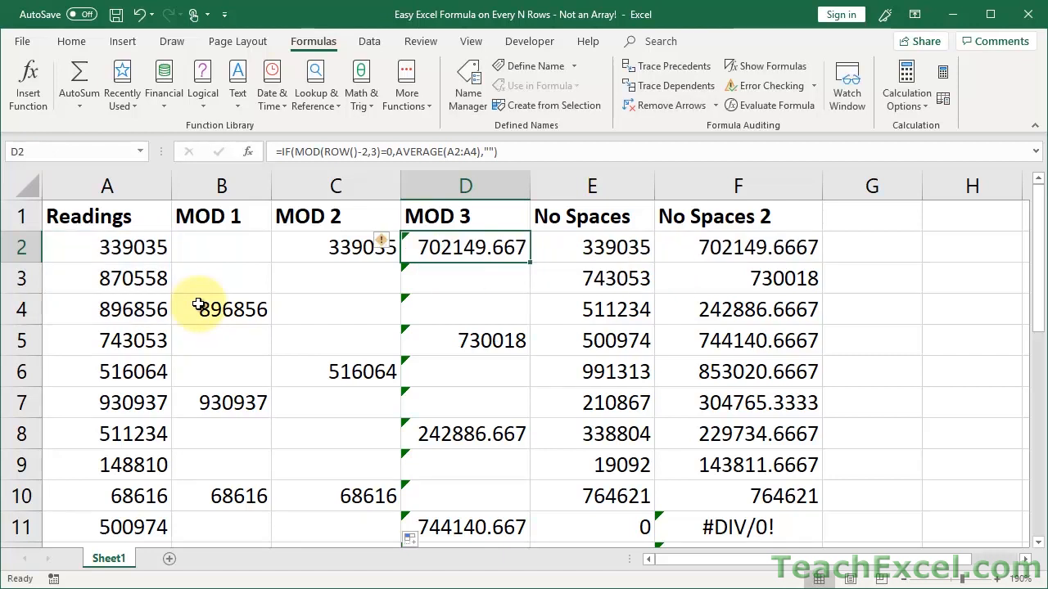
key(Left)
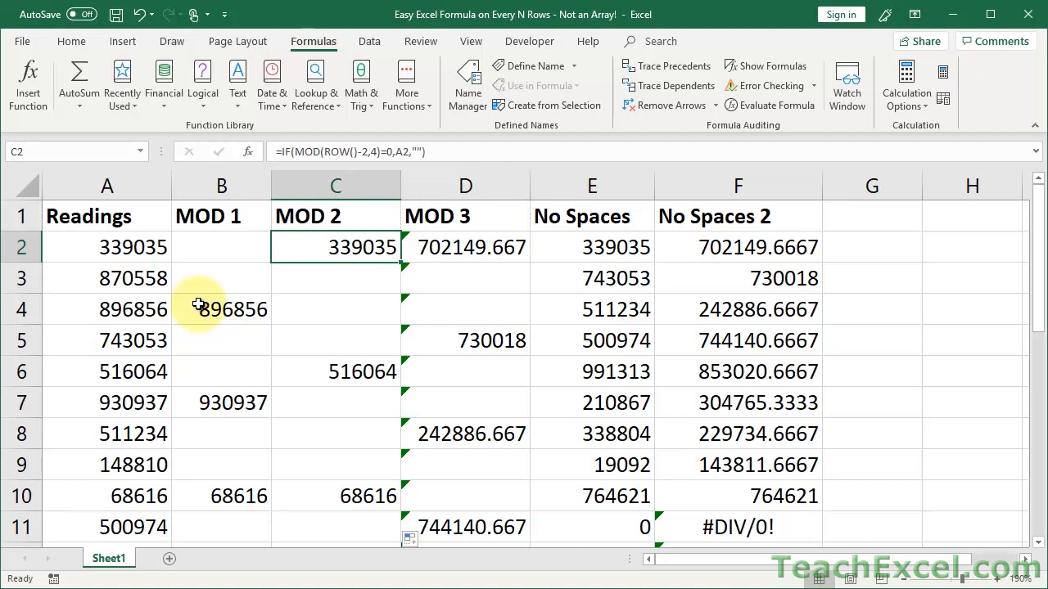
double_click(369, 248)
key(Escape)
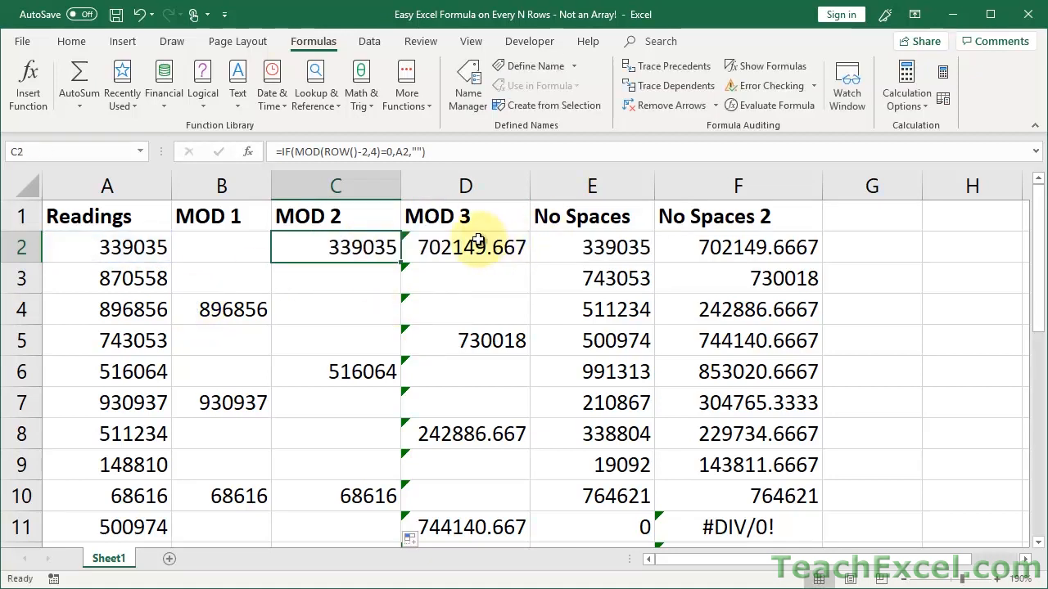
double_click(378, 245)
click(463, 246)
key(BackSpace)
text(3)
key(Return)
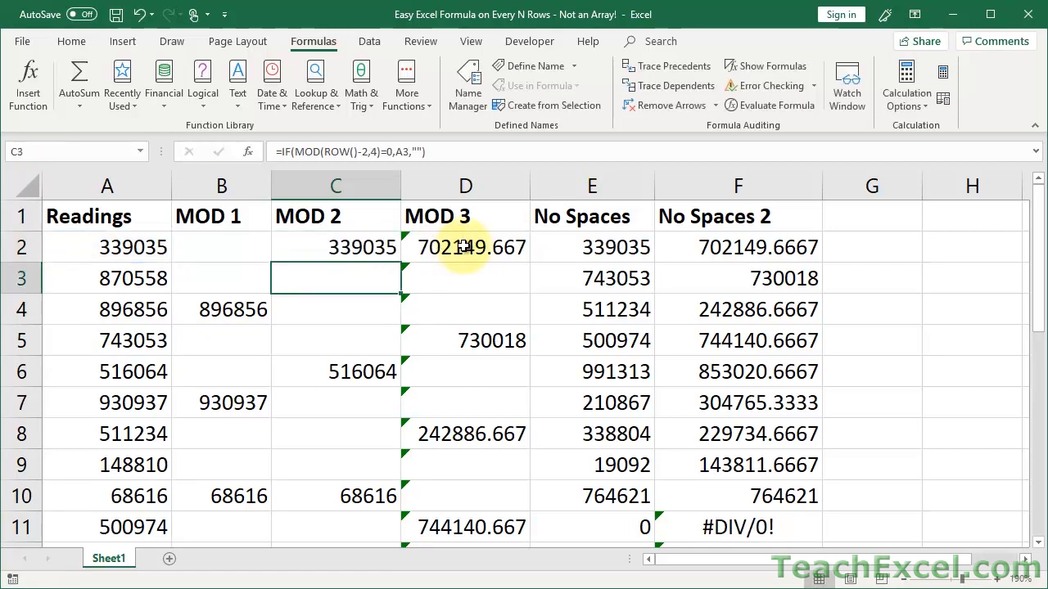
click(385, 249)
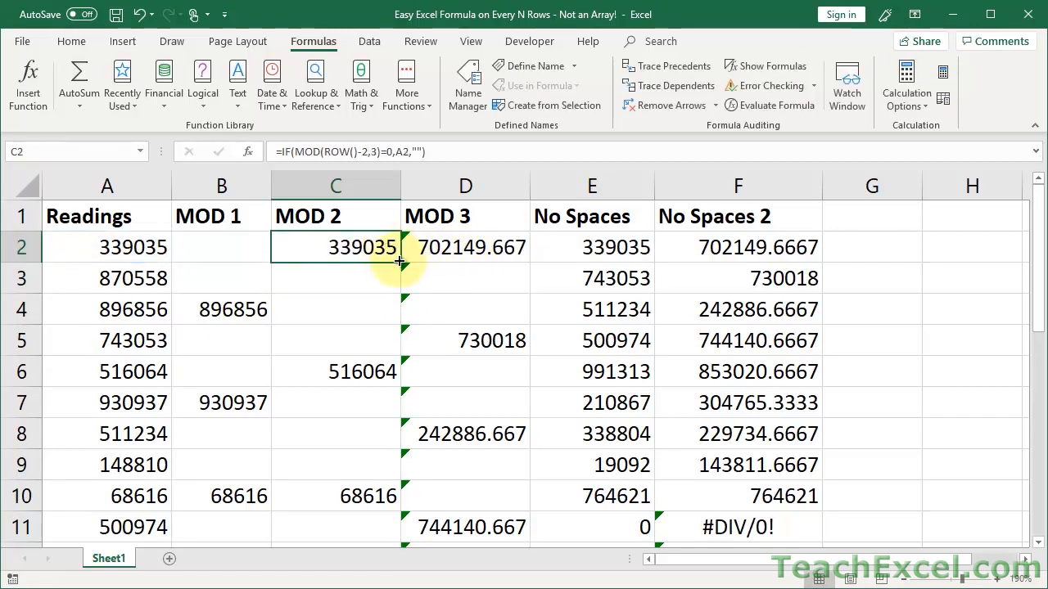
double_click(399, 261)
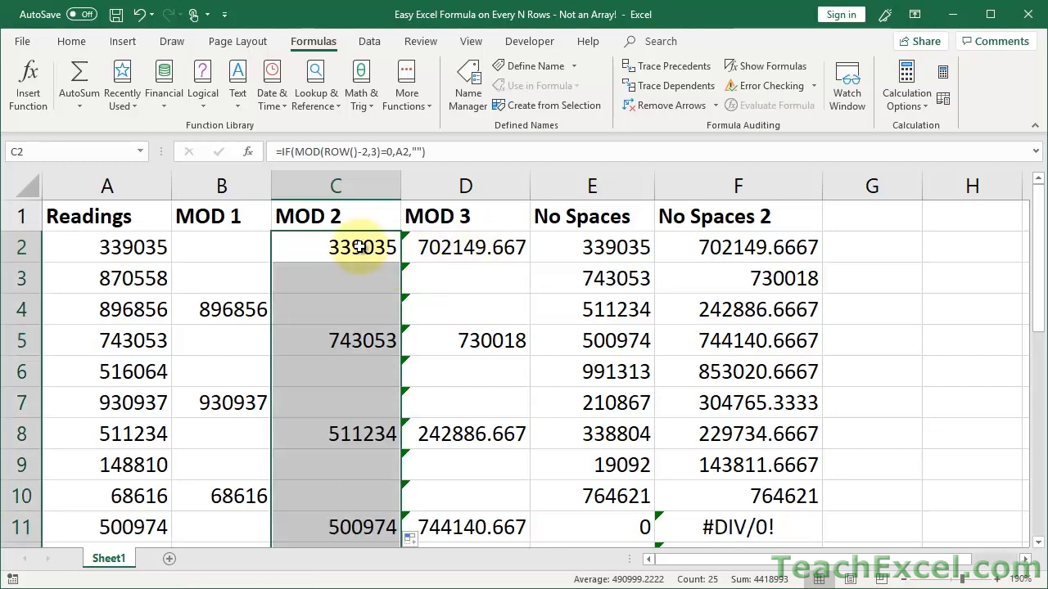
Recheck C2's formula and open the D2 AVERAGE formula.
double_click(360, 247)
key(Escape)
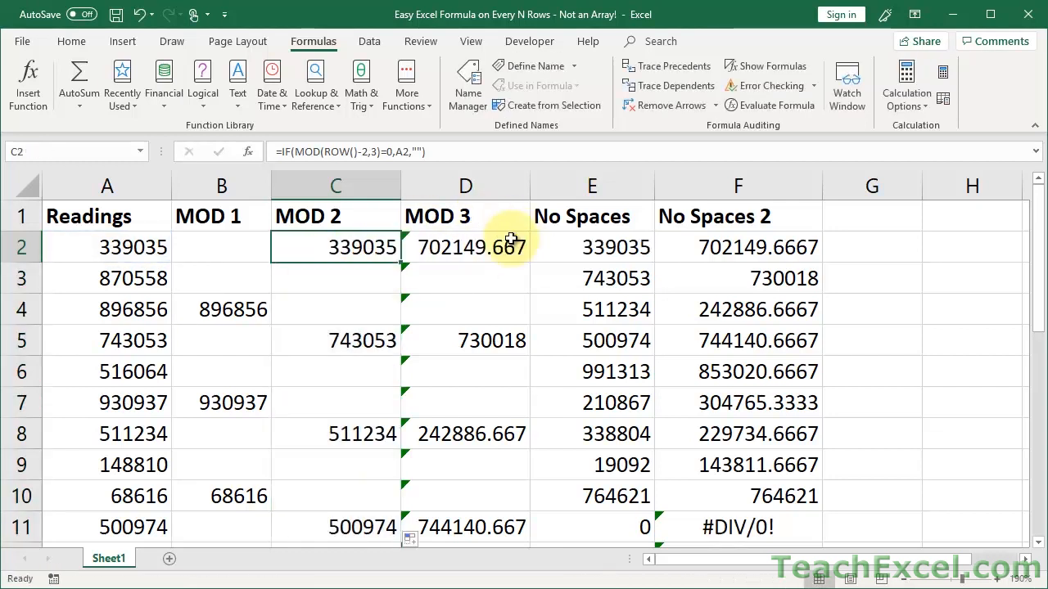
double_click(511, 239)
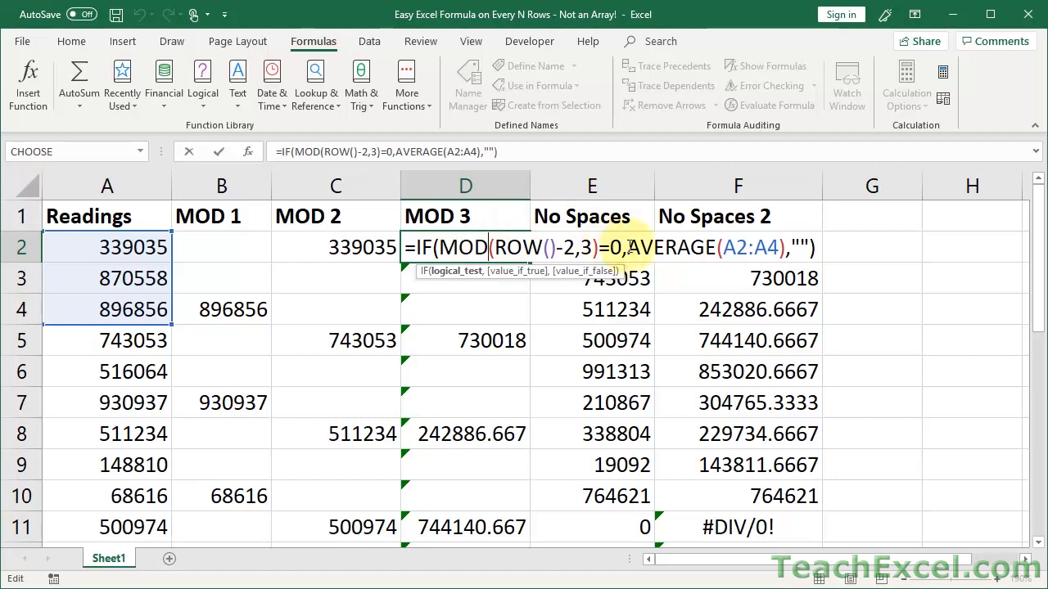
drag(629, 247, 787, 246)
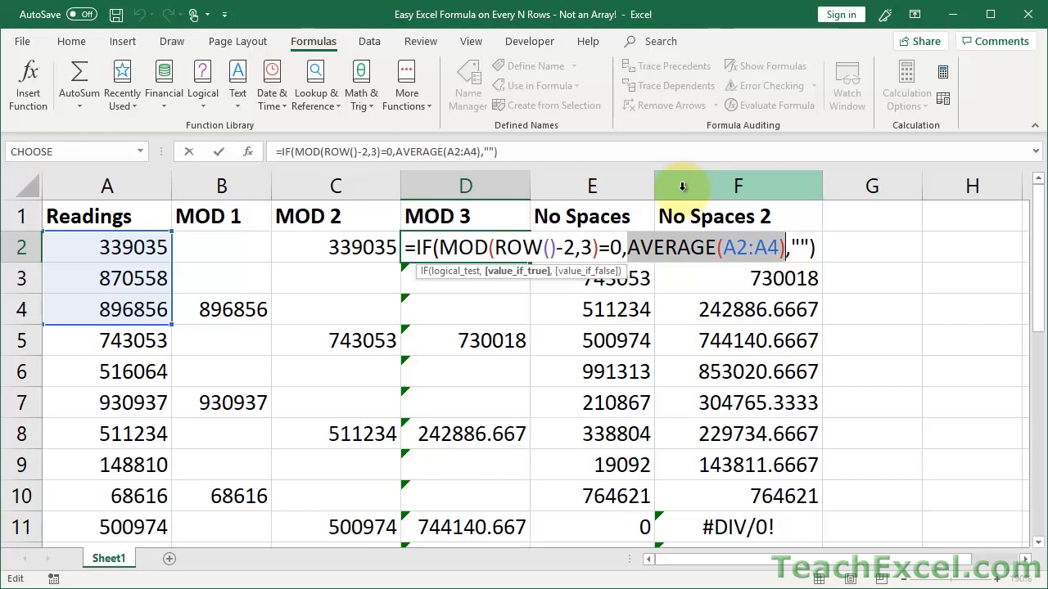
key(Escape)
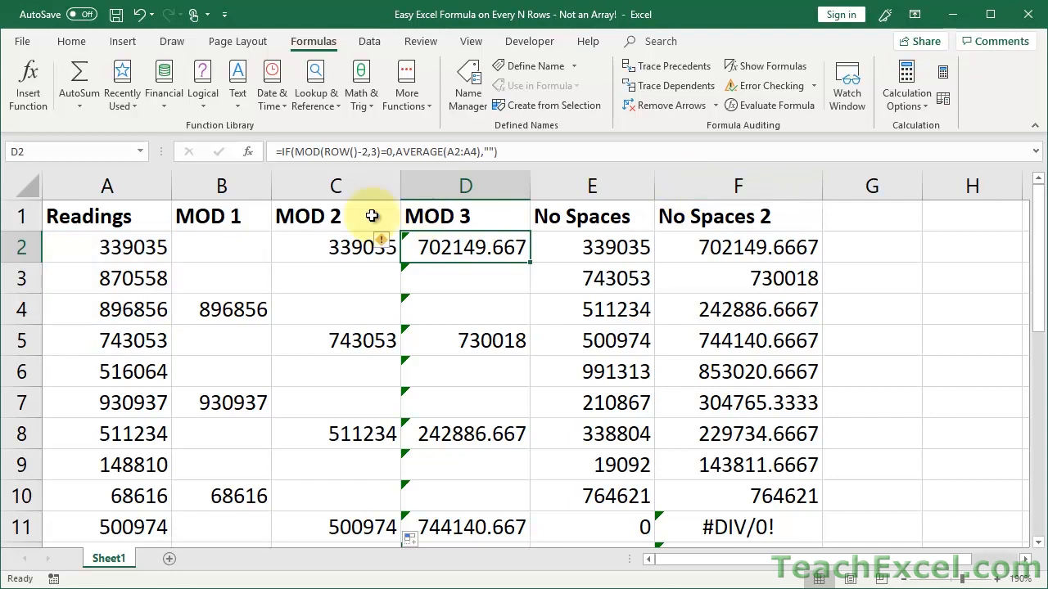
click(211, 243)
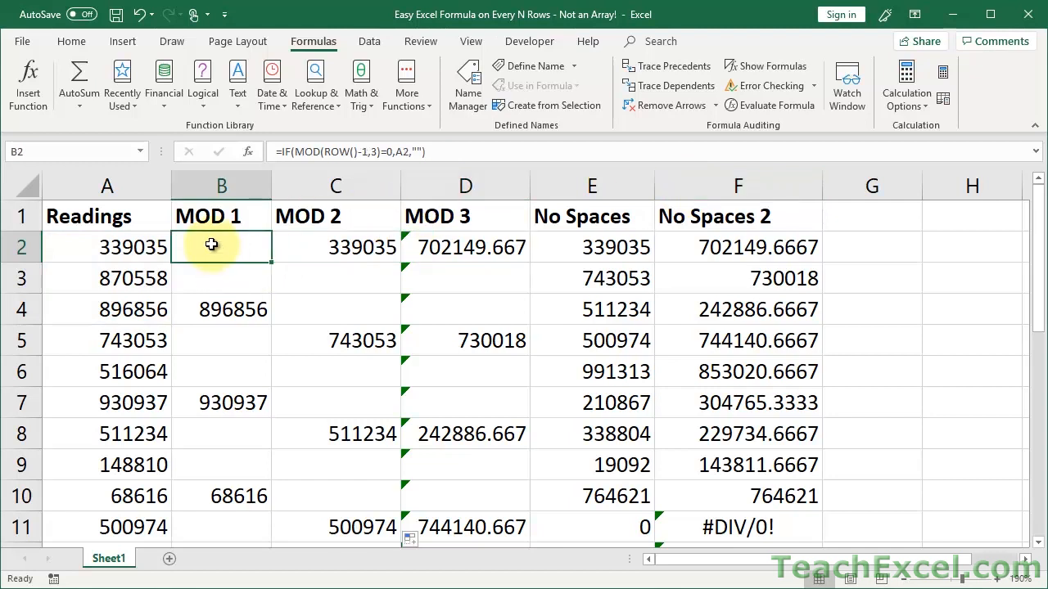
click(223, 303)
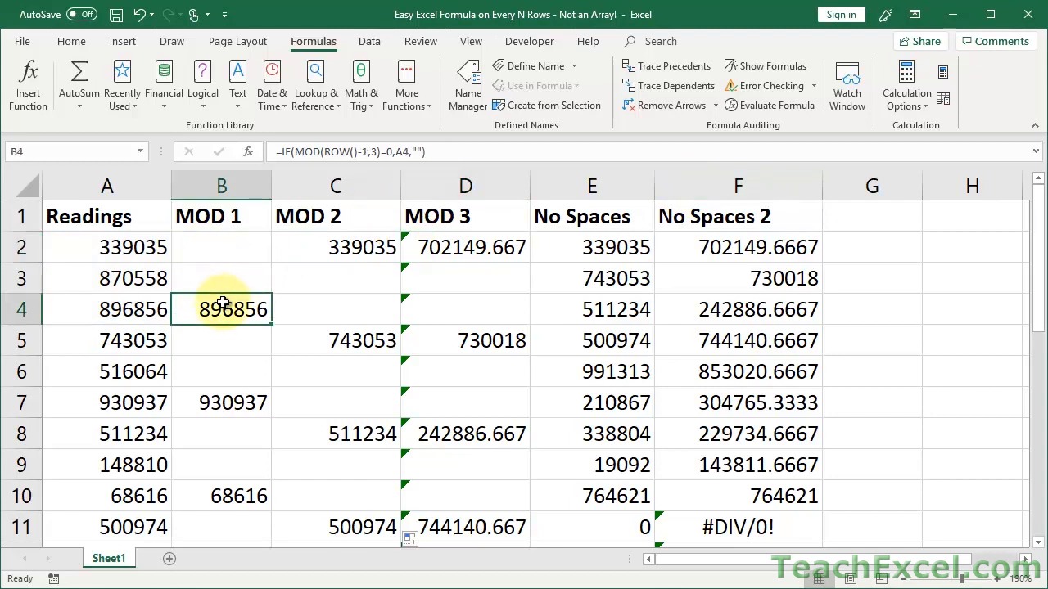
drag(143, 308, 134, 247)
click(473, 247)
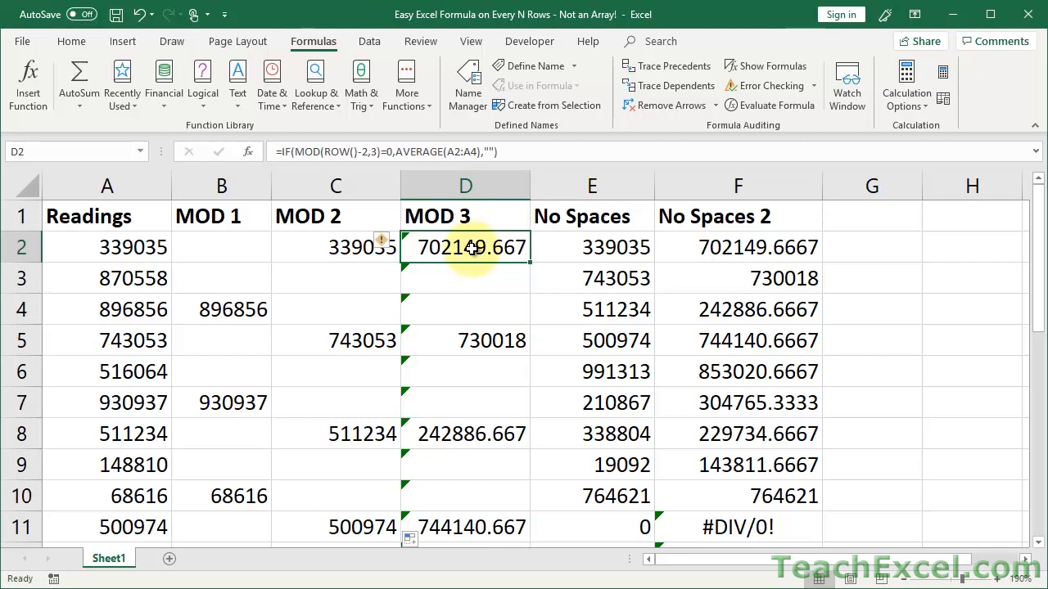
click(442, 285)
drag(441, 294, 441, 309)
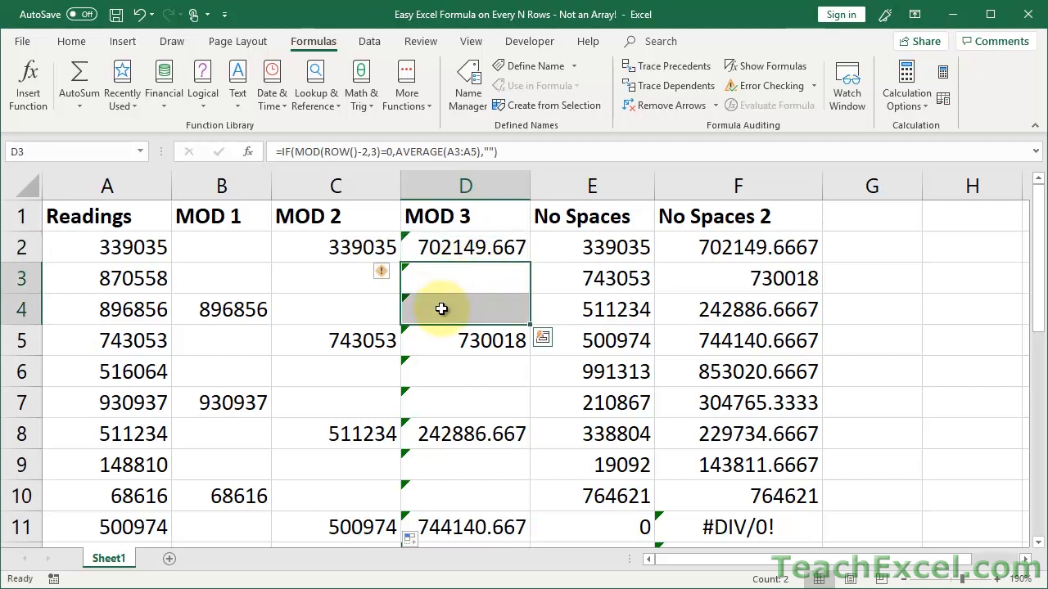
click(440, 243)
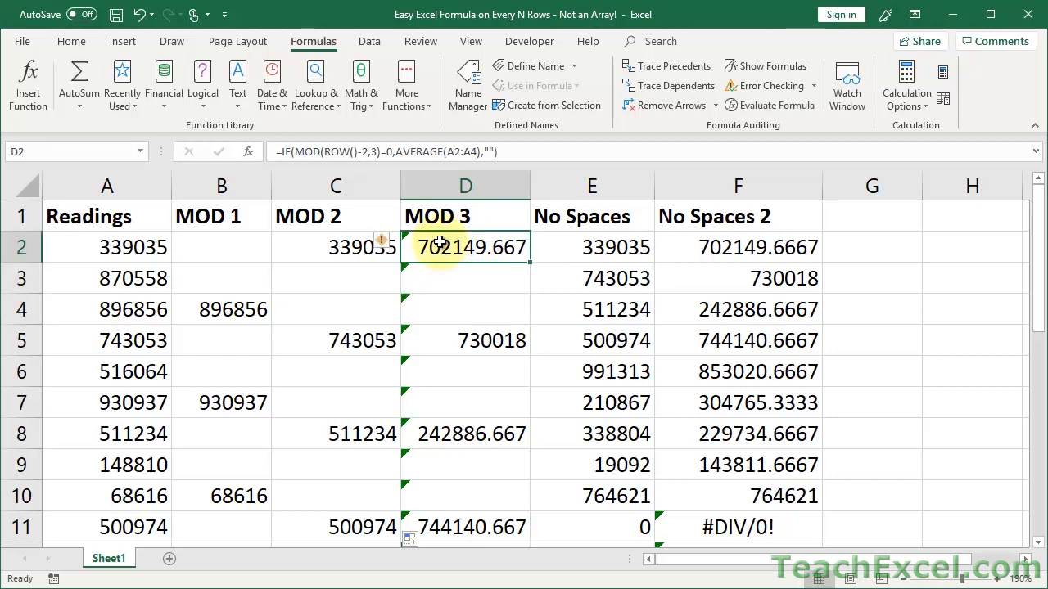
double_click(441, 243)
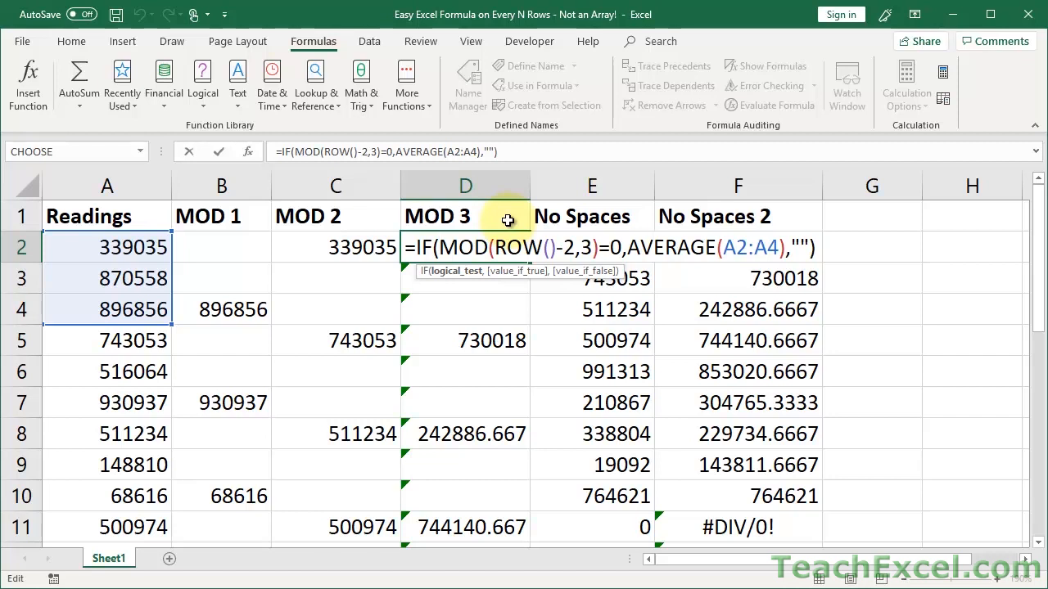
Inspect the A2:A4 range inside D2's AVERAGE formula.
key(ctrl+Return)
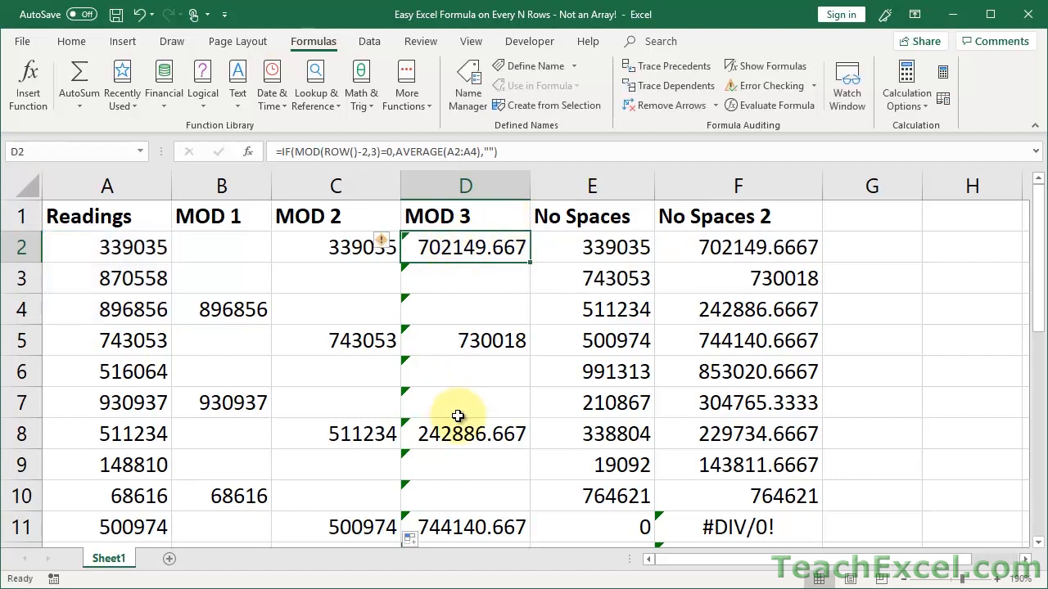
double_click(455, 242)
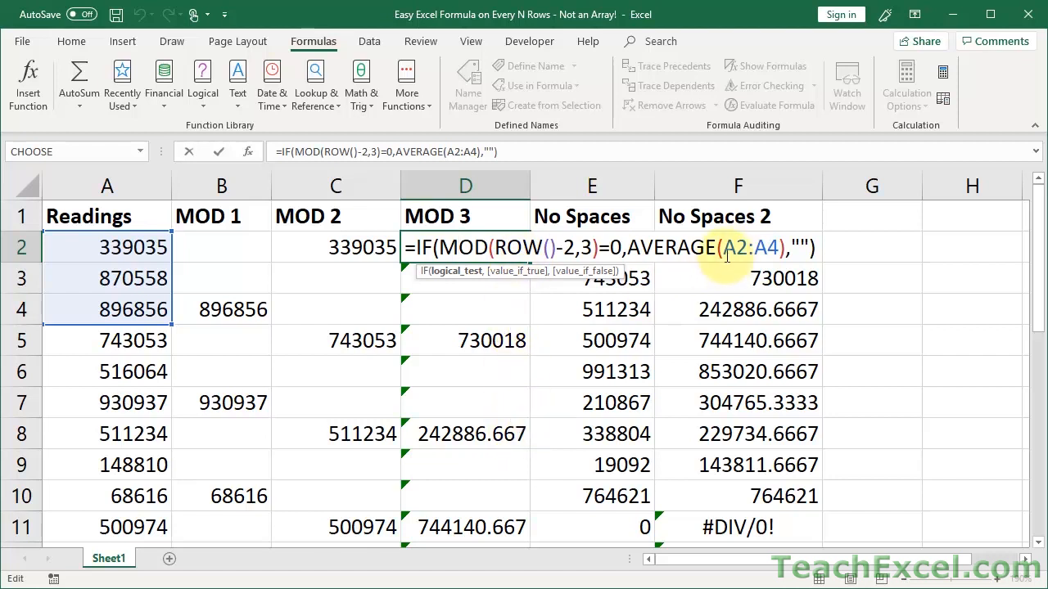
drag(722, 247, 783, 247)
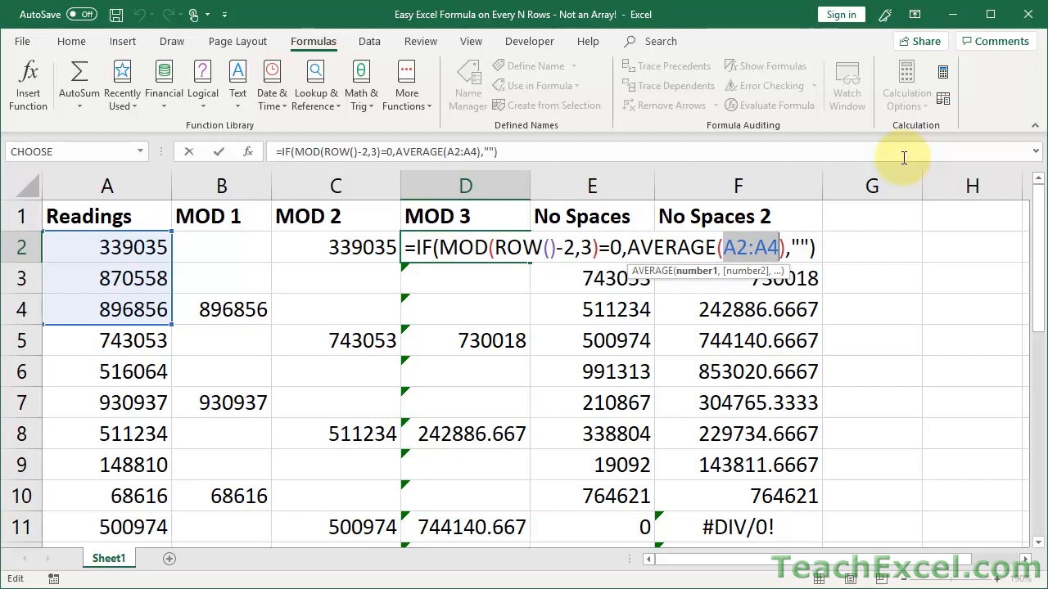
key(ctrl+Return)
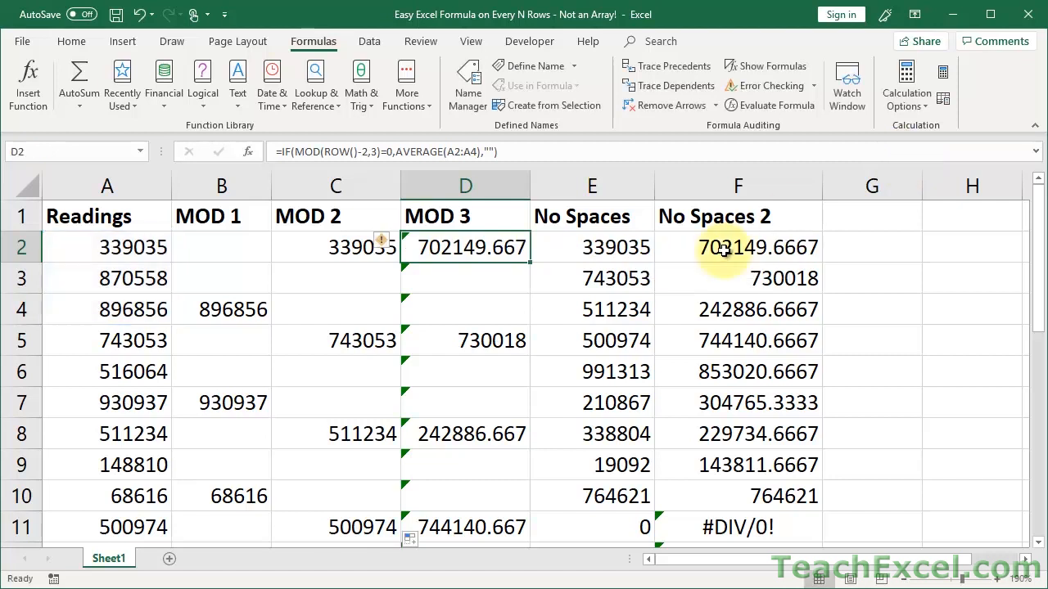
Review the averaging formulas in D5, D8, D3 and D4, then recheck D2 and B2.
click(471, 338)
double_click(471, 338)
key(ctrl+Return)
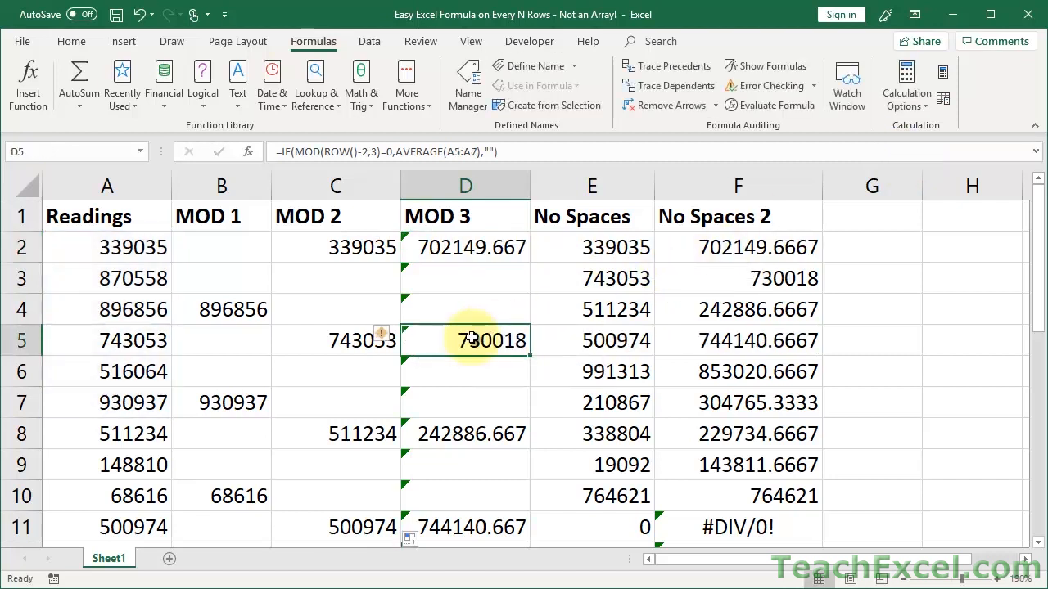
double_click(460, 432)
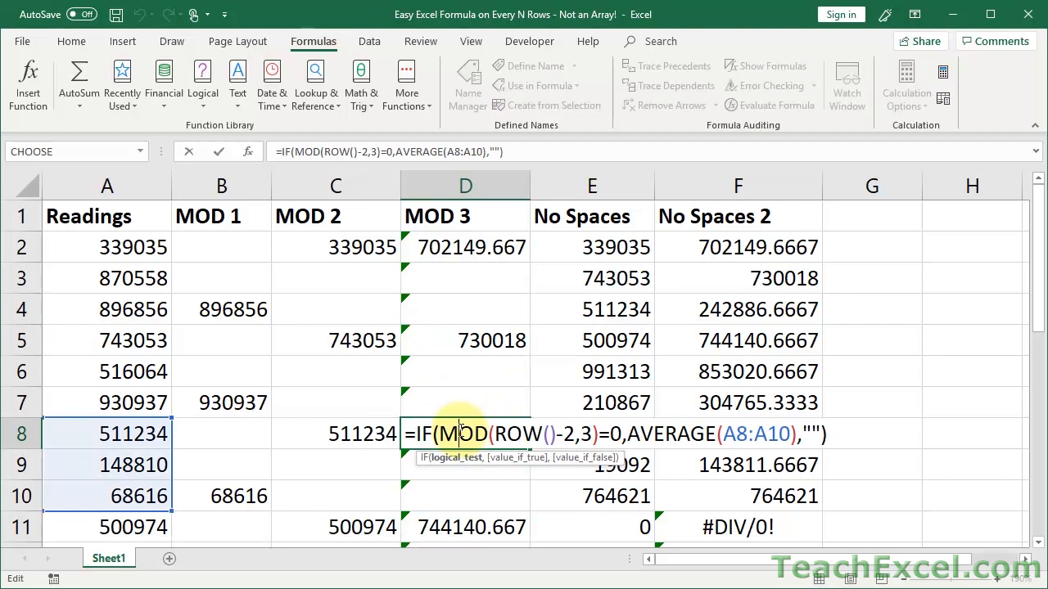
key(ctrl+Return)
double_click(445, 275)
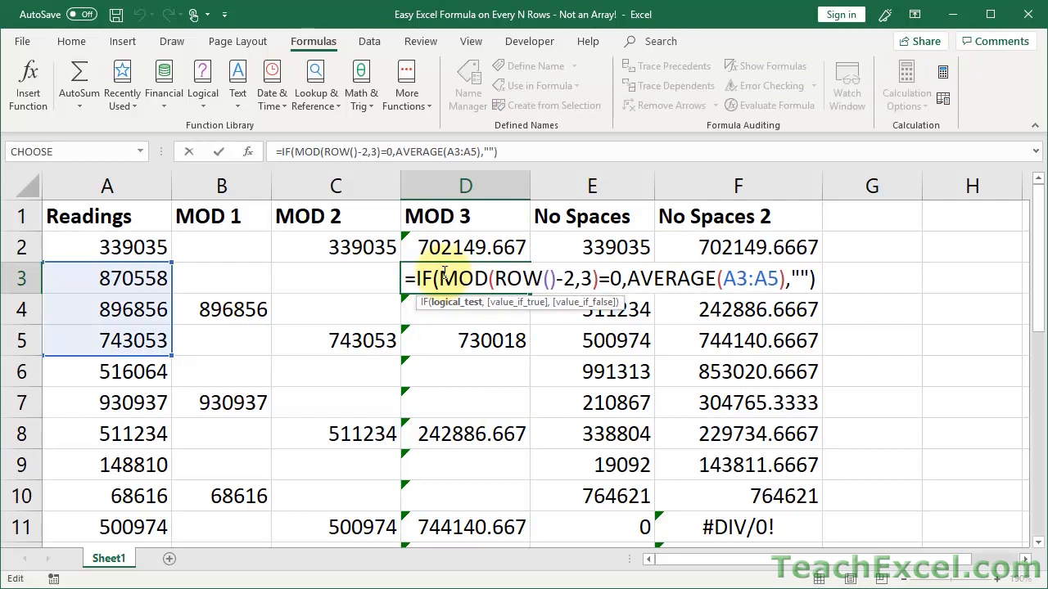
key(ctrl+Return)
double_click(443, 307)
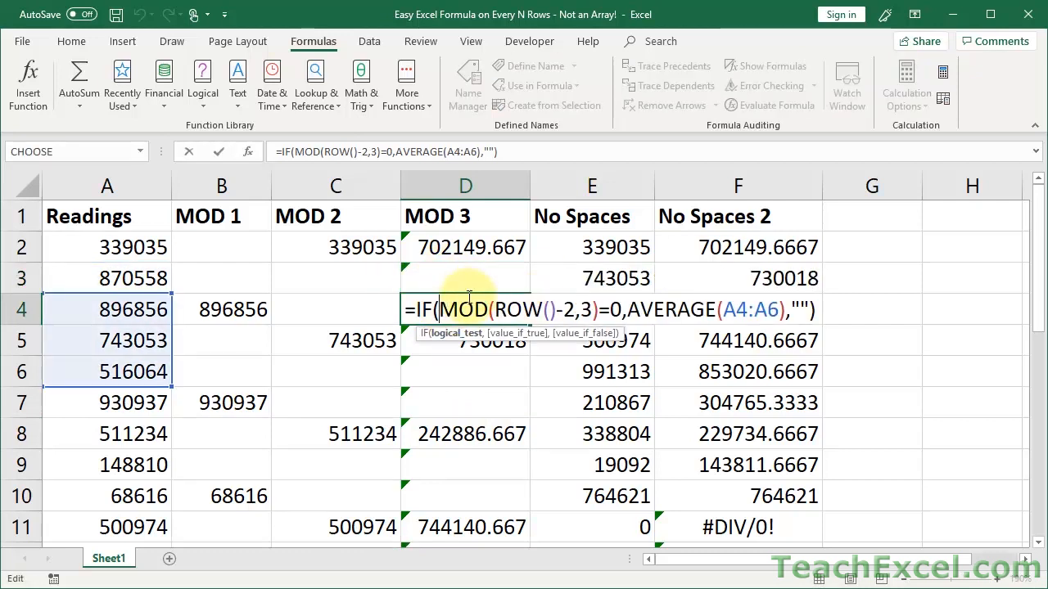
key(ctrl+Return)
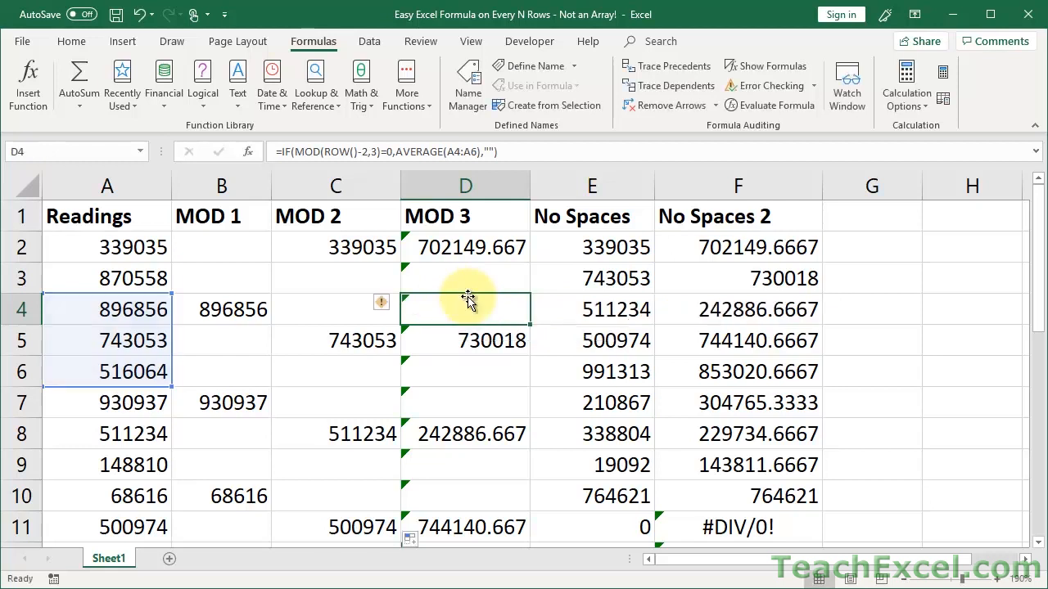
click(442, 245)
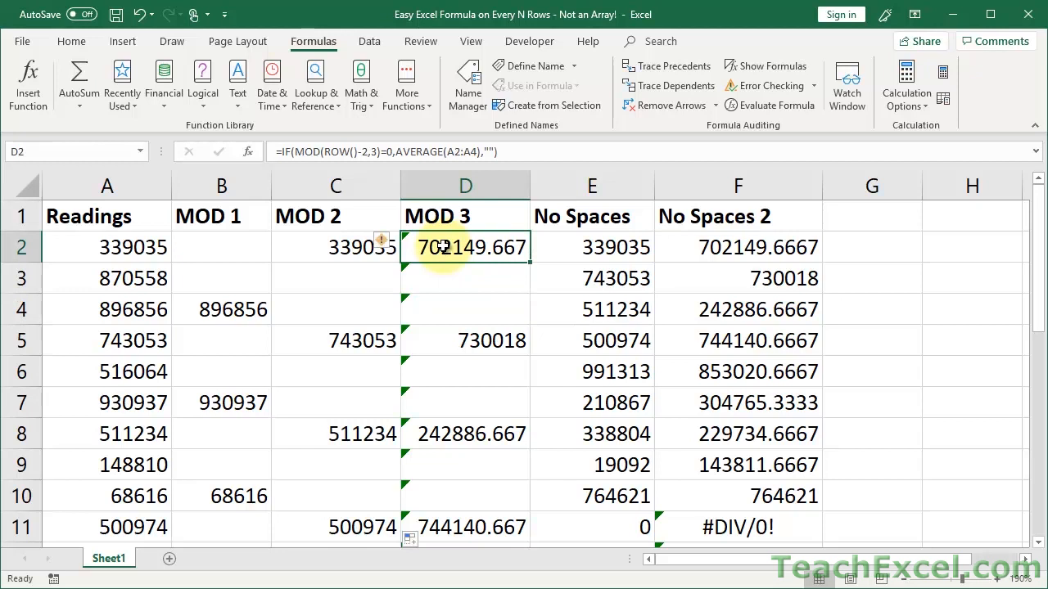
click(227, 244)
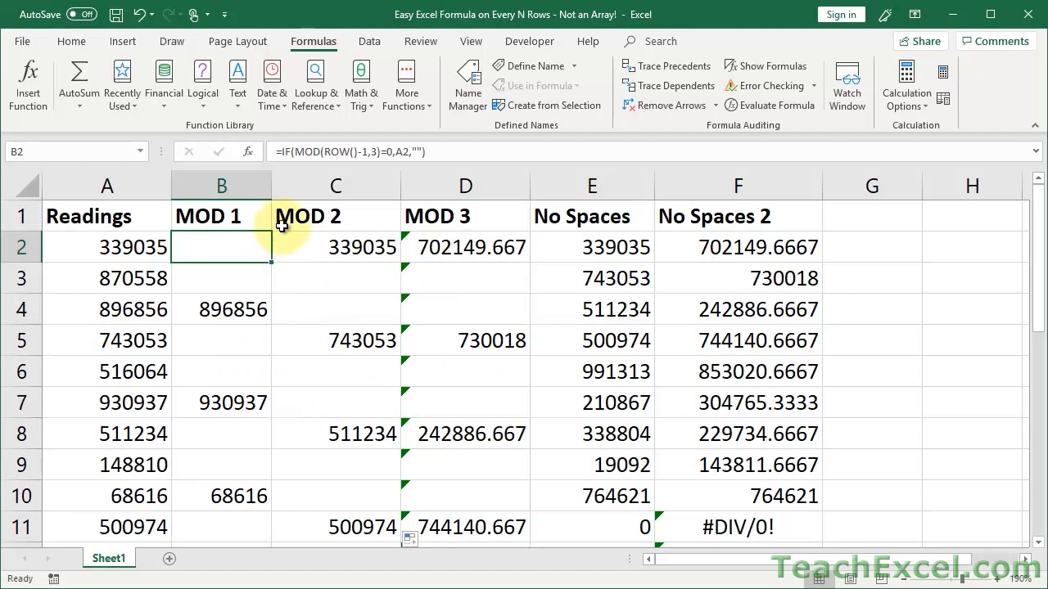
Auto-fit the MOD 2 and MOD 3 columns, then drag MOD 3 and MOD 1 narrower.
click(273, 189)
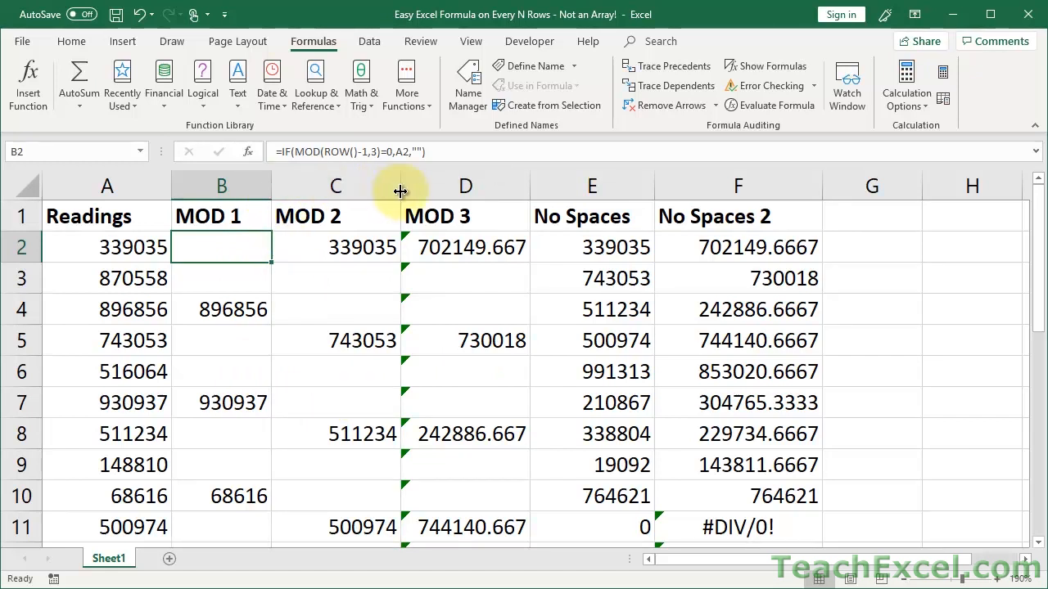
double_click(400, 190)
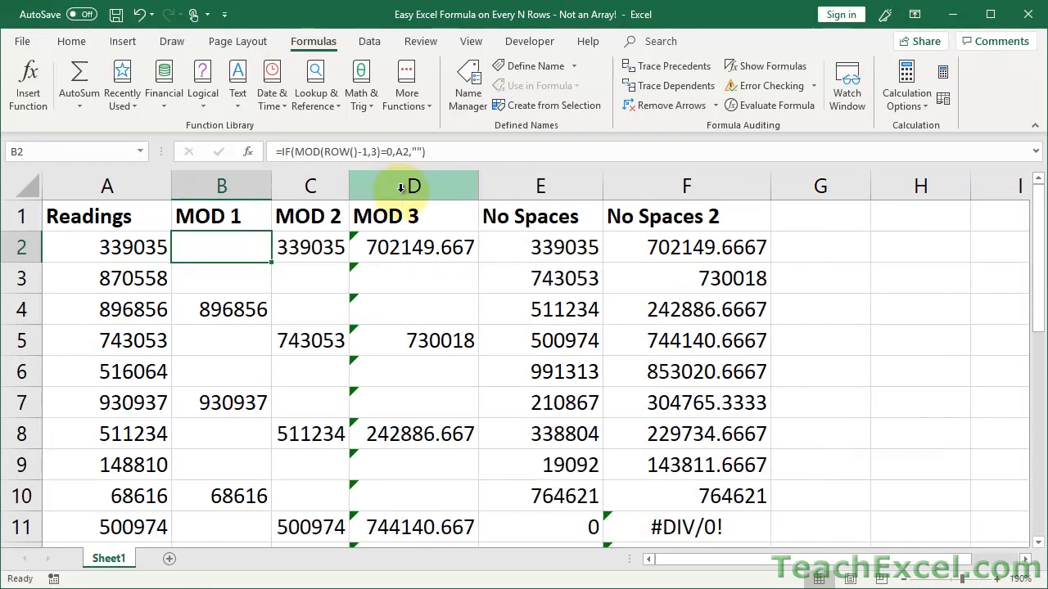
double_click(478, 188)
drag(479, 188, 420, 188)
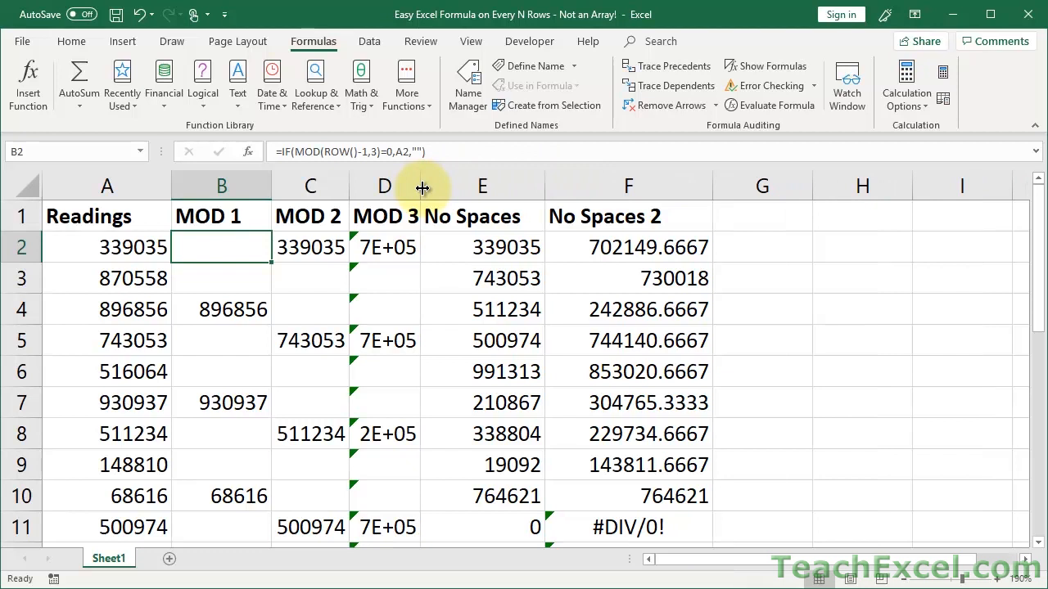
drag(271, 189, 247, 193)
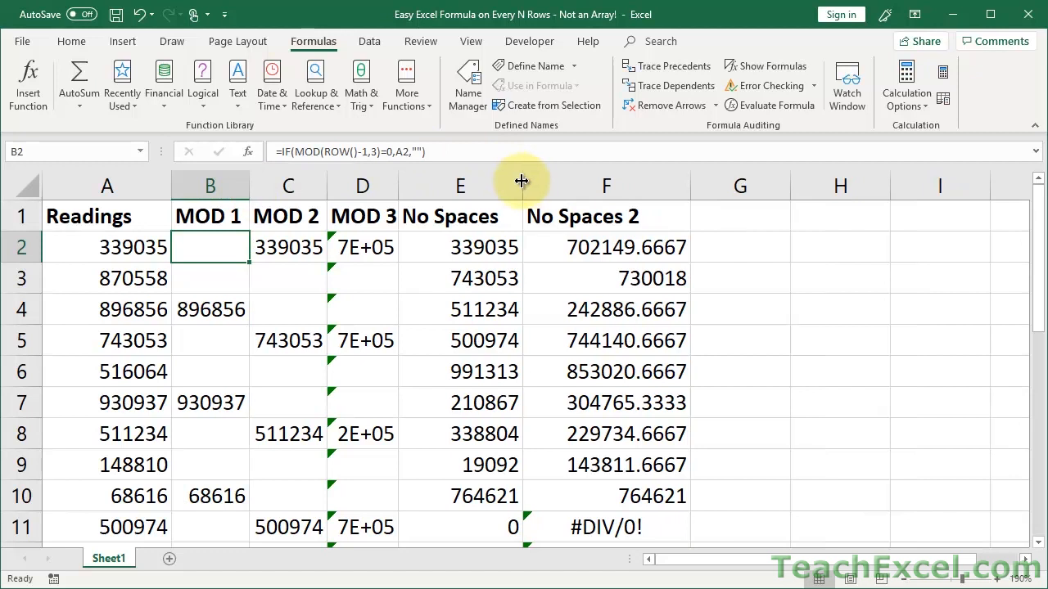
click(464, 244)
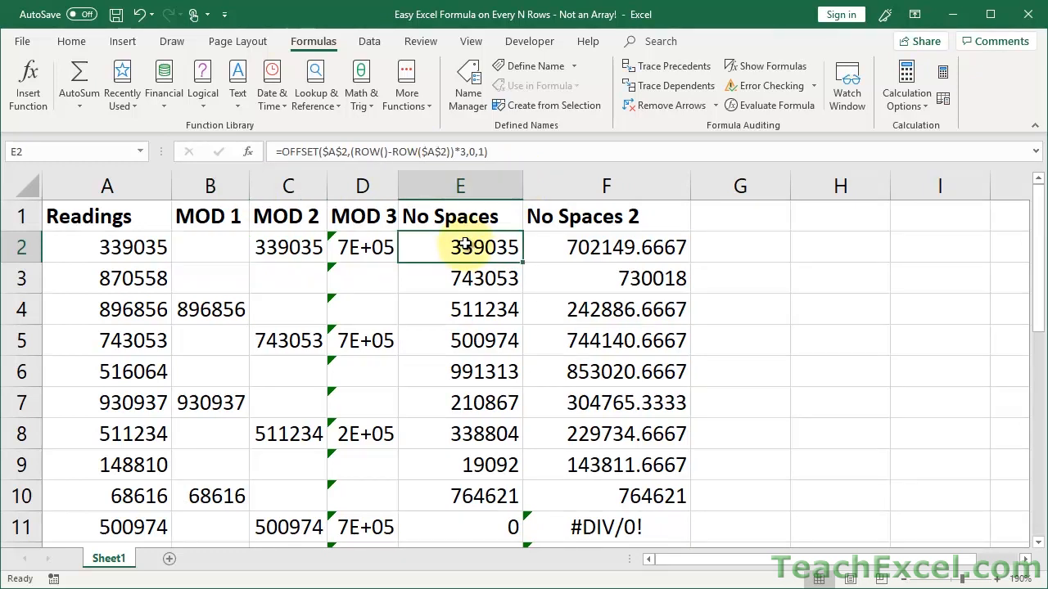
click(292, 249)
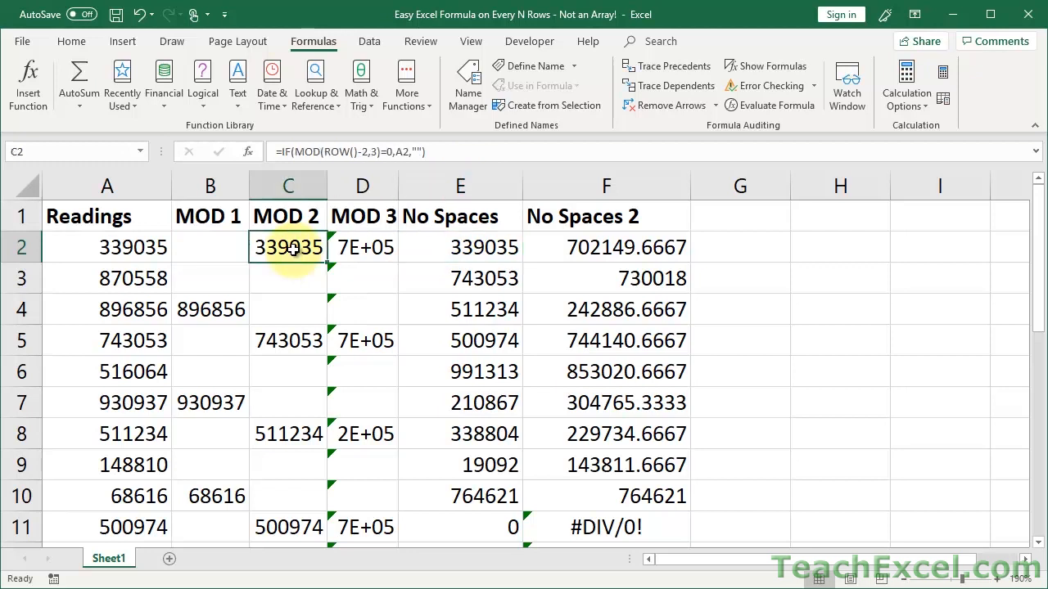
click(443, 243)
click(304, 249)
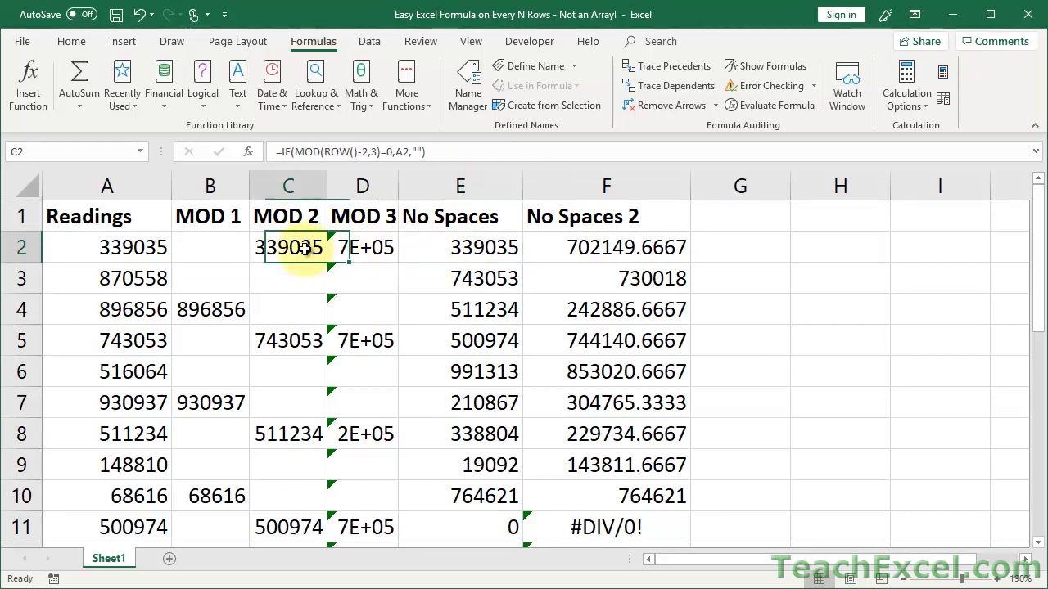
click(295, 279)
click(298, 305)
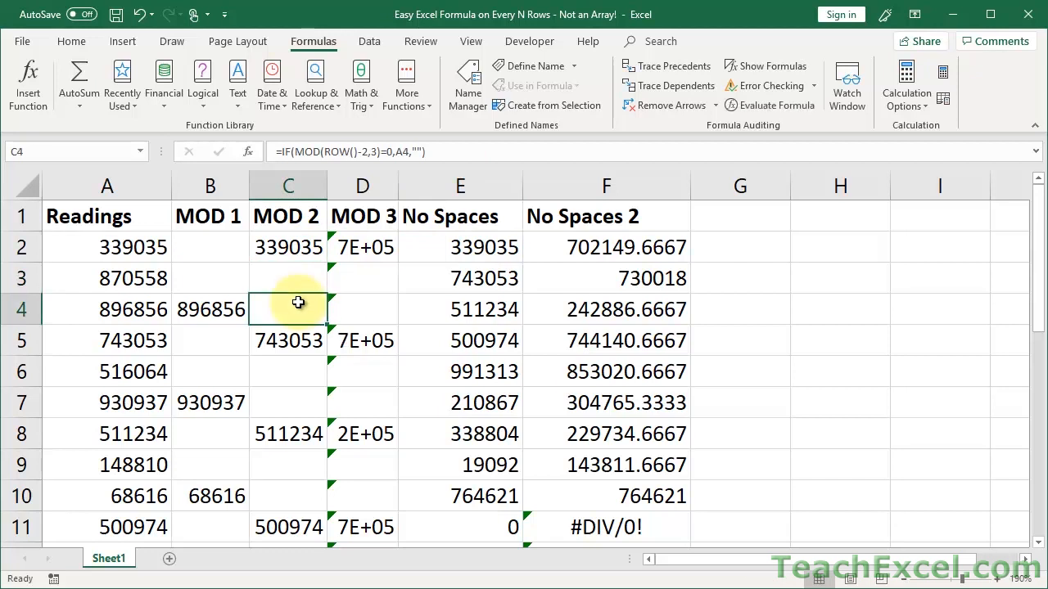
click(286, 329)
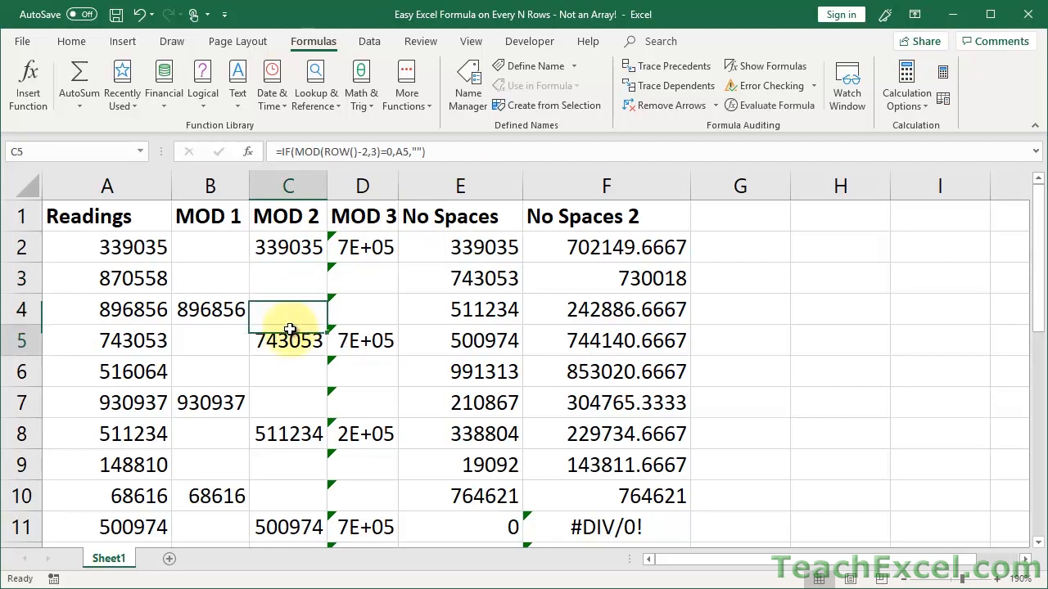
click(480, 248)
key(Down)
key(Down)
key(Down)
key(Down)
key(Down)
key(Down)
key(Up)
key(Up)
key(Up)
key(Up)
key(Up)
key(Up)
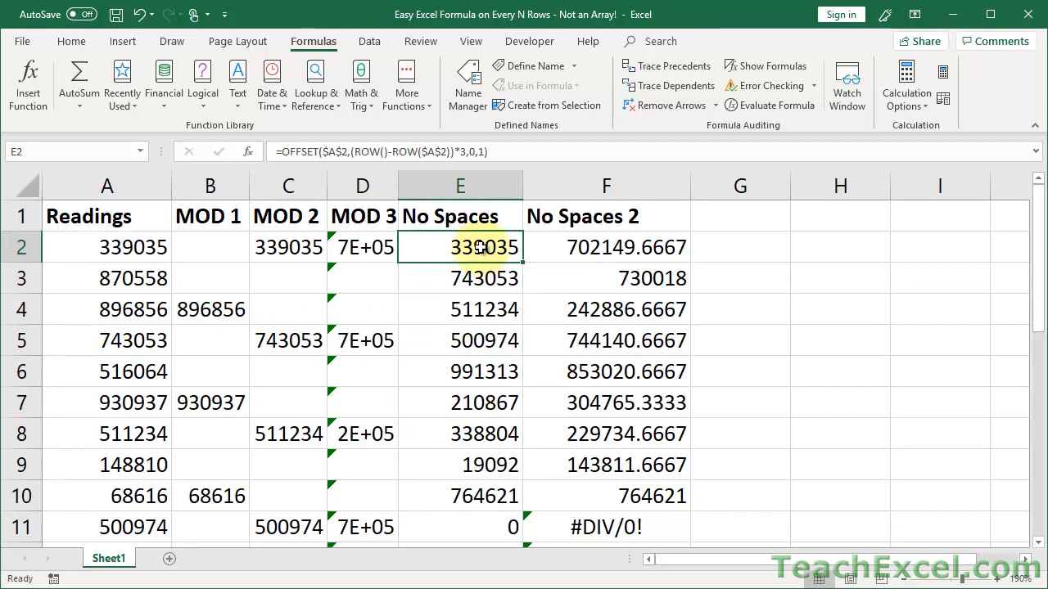
double_click(431, 248)
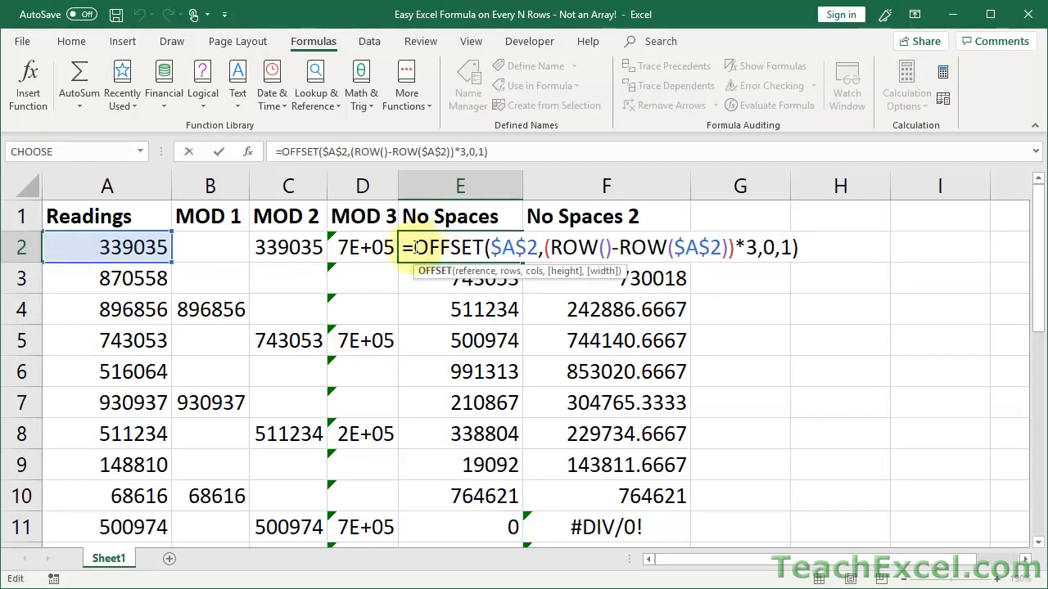
drag(417, 247, 485, 248)
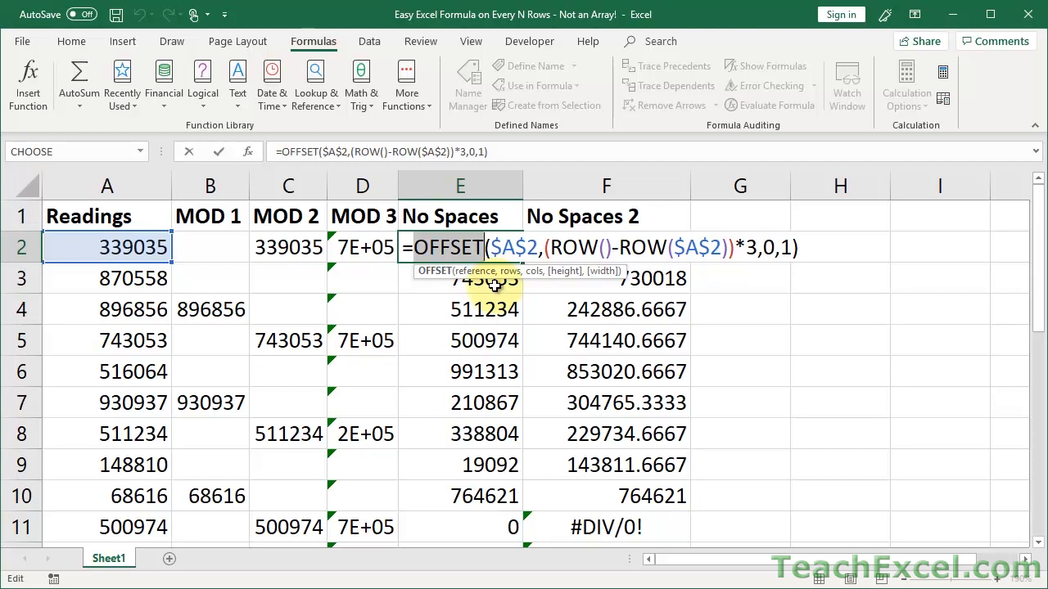
key(Escape)
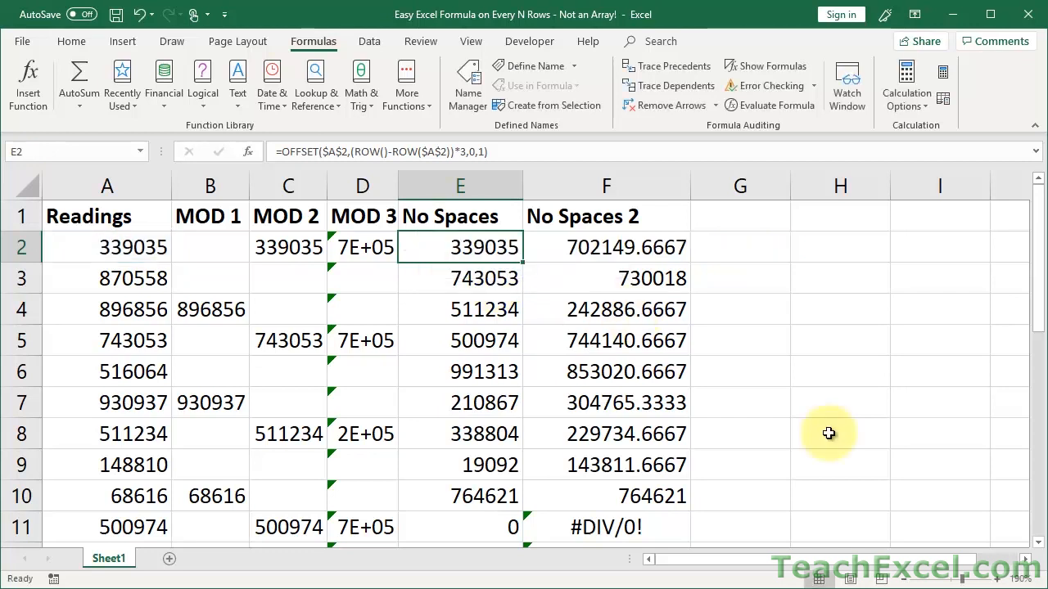
click(997, 579)
click(997, 579)
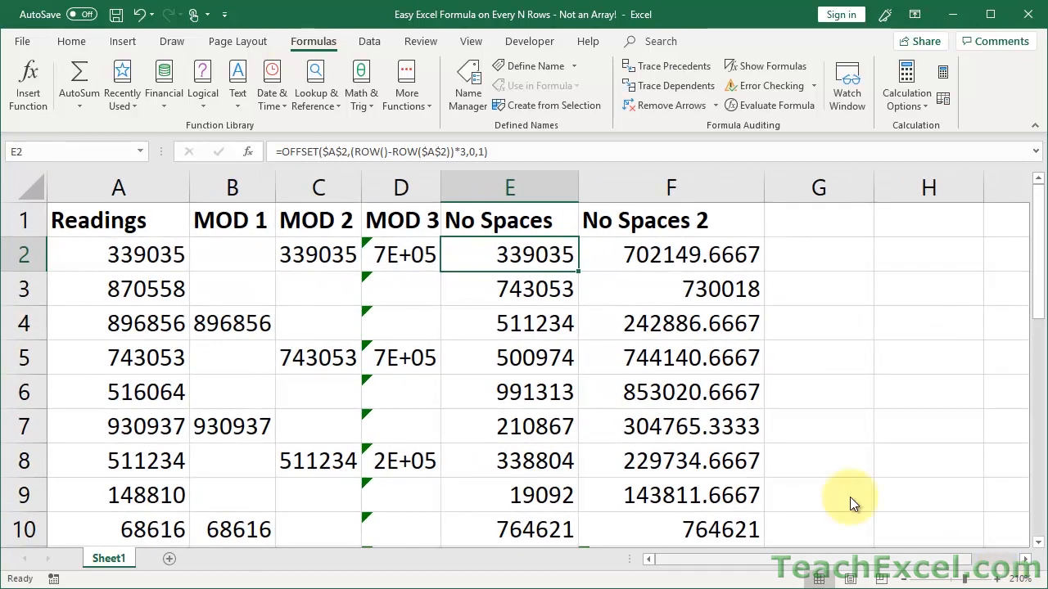
double_click(461, 255)
click(541, 255)
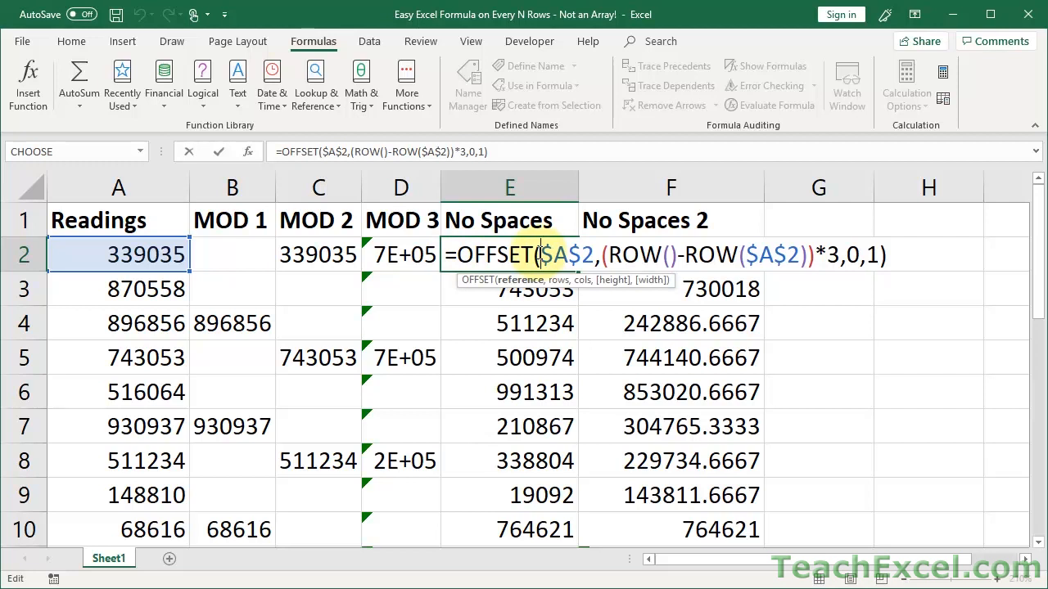
drag(540, 255, 593, 255)
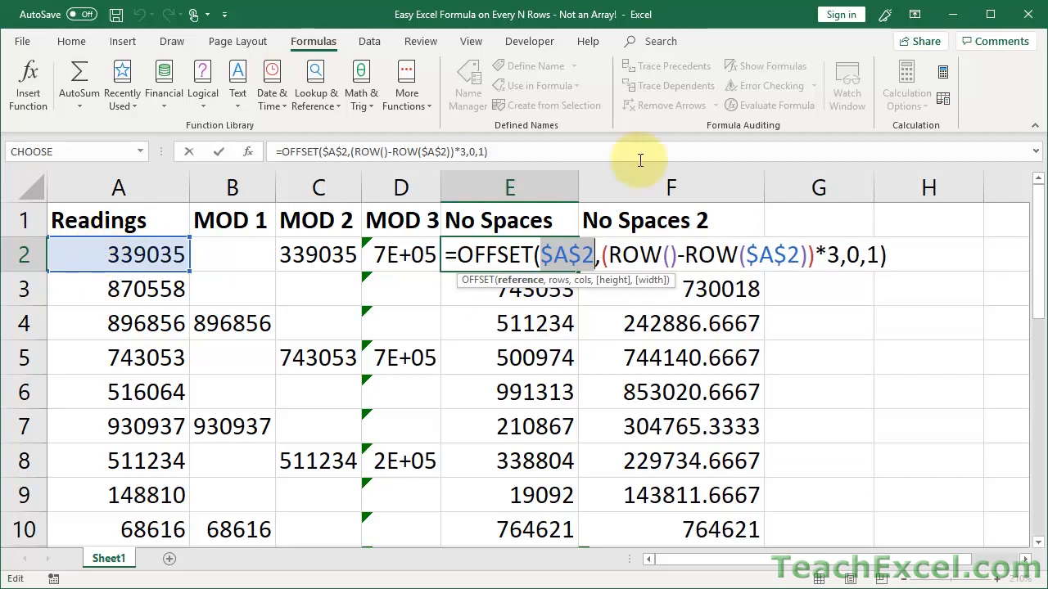
click(604, 258)
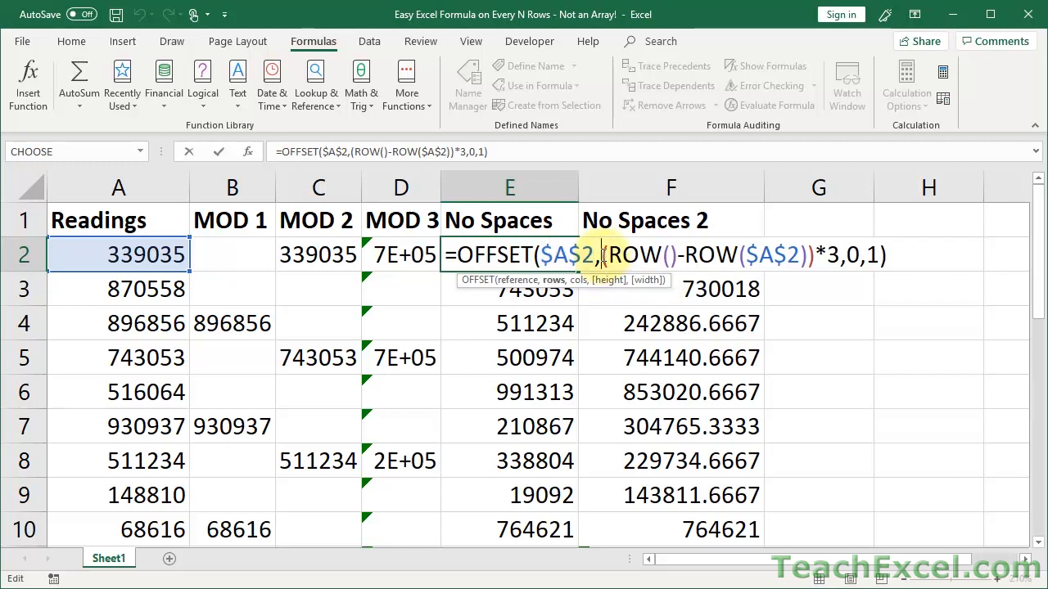
drag(603, 258, 839, 260)
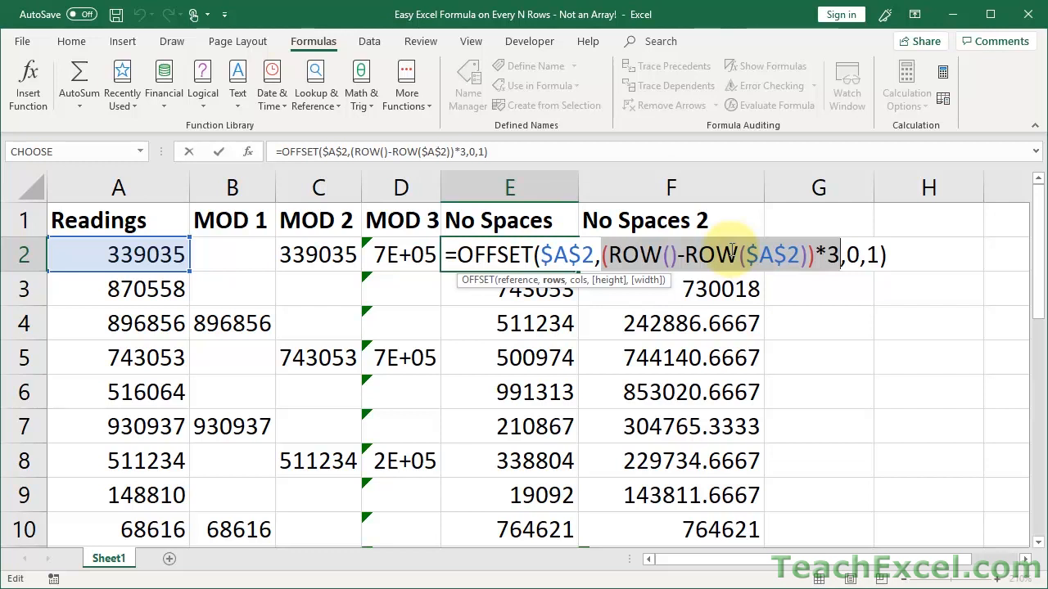
click(851, 256)
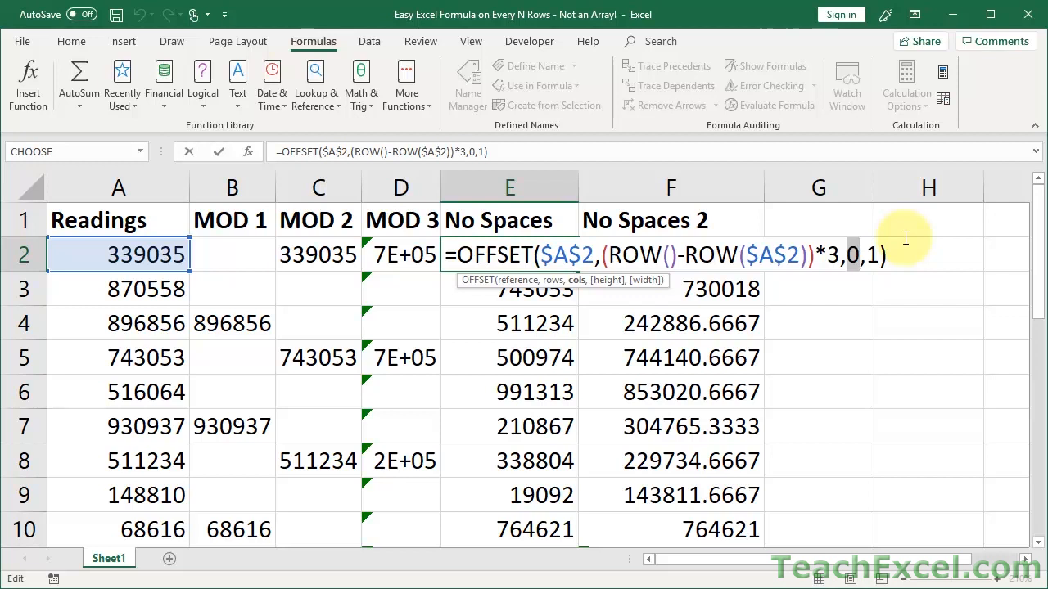
click(873, 258)
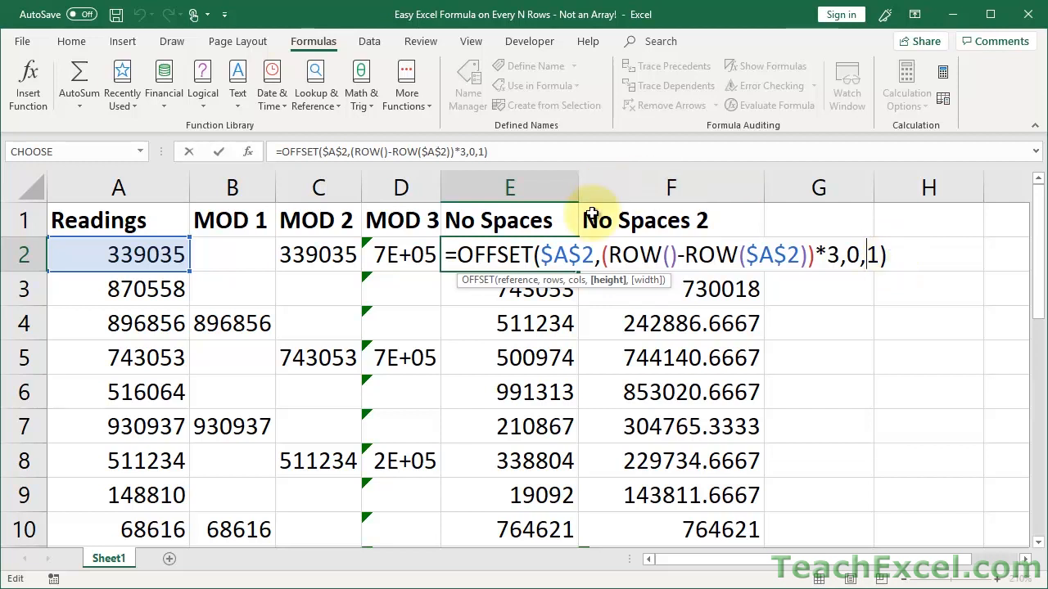
drag(540, 256, 839, 256)
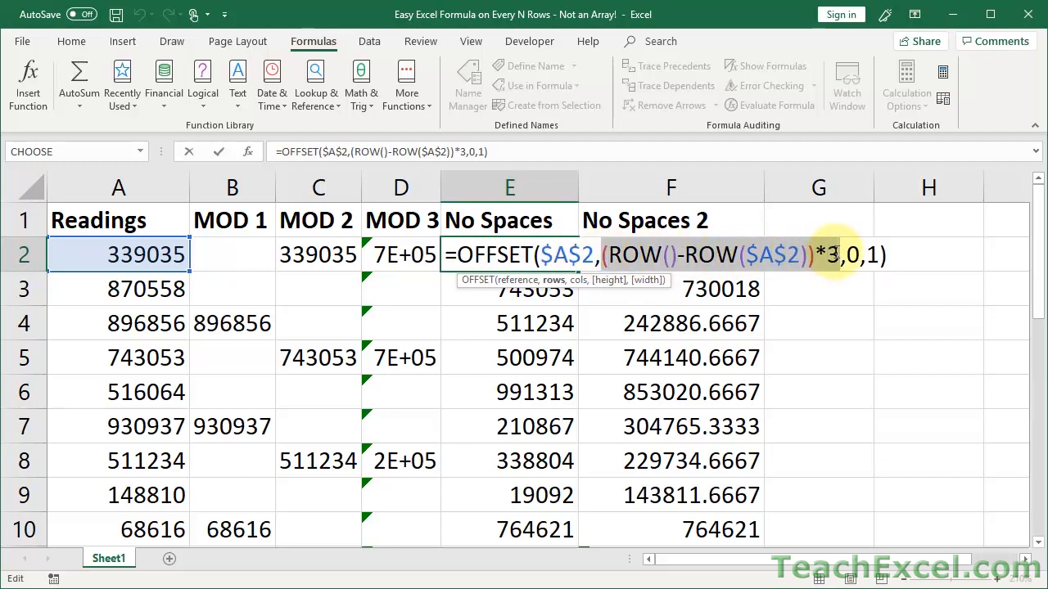
double_click(873, 254)
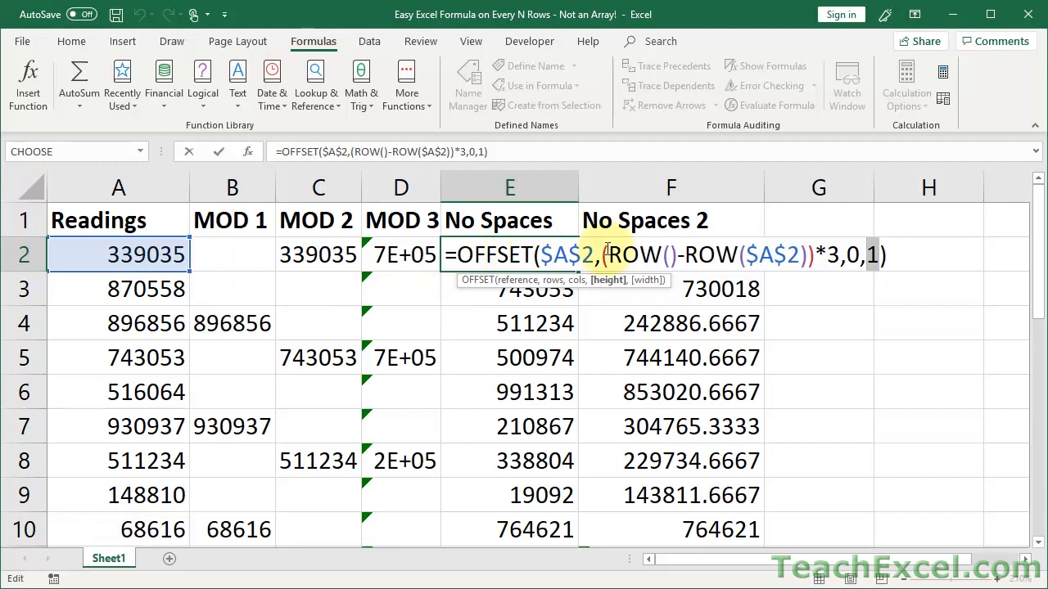
drag(603, 256, 841, 256)
key(ctrl+c)
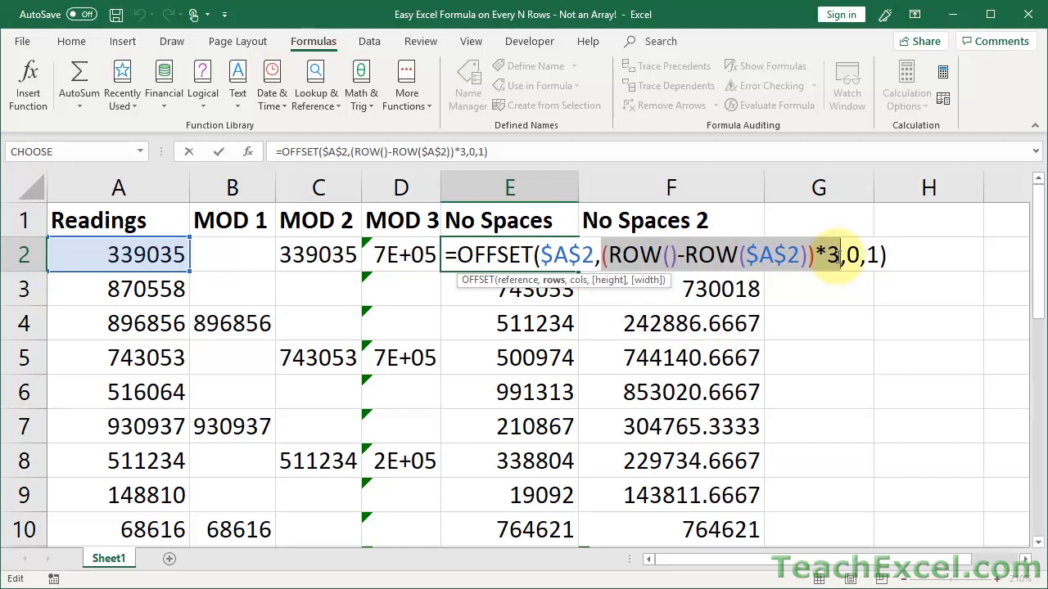
key(Escape)
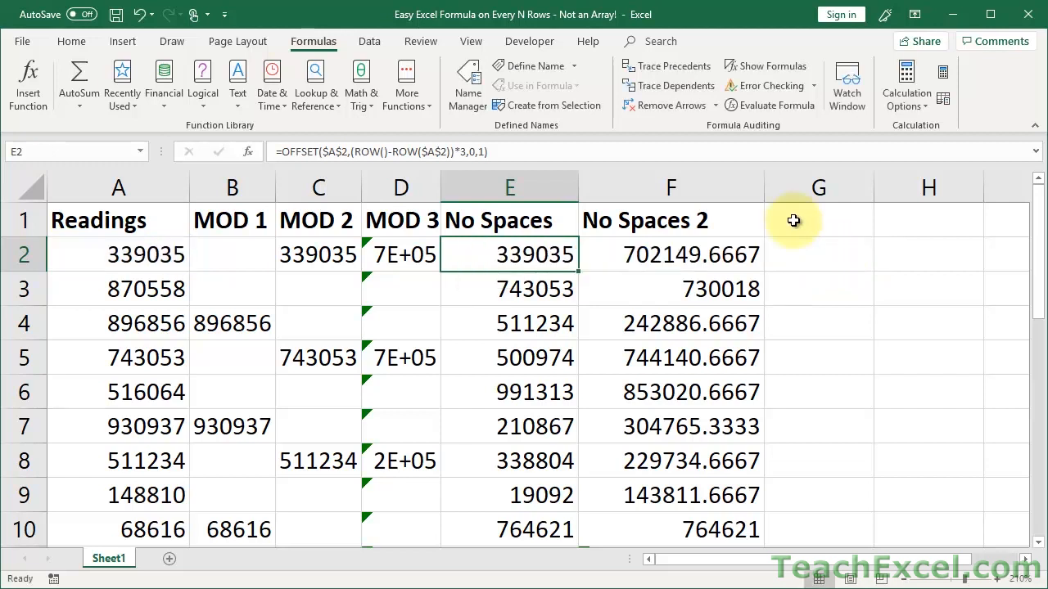
Narrow the No Spaces 2 column and enter =(ROW()-ROW($A$2))*3 in helper cell G2.
drag(761, 191, 676, 191)
click(720, 254)
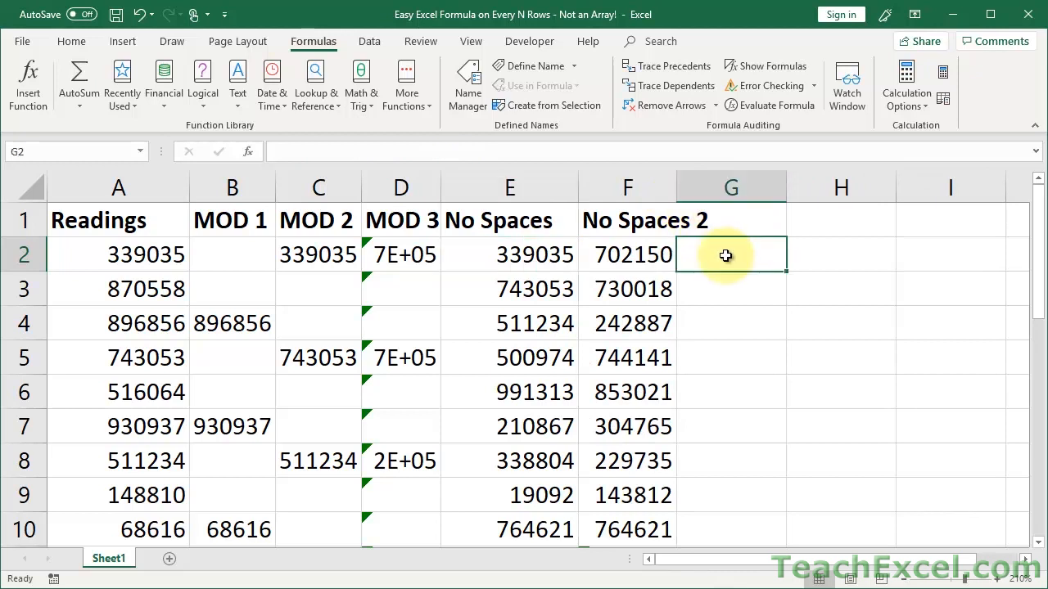
text(=)
key(ctrl+v)
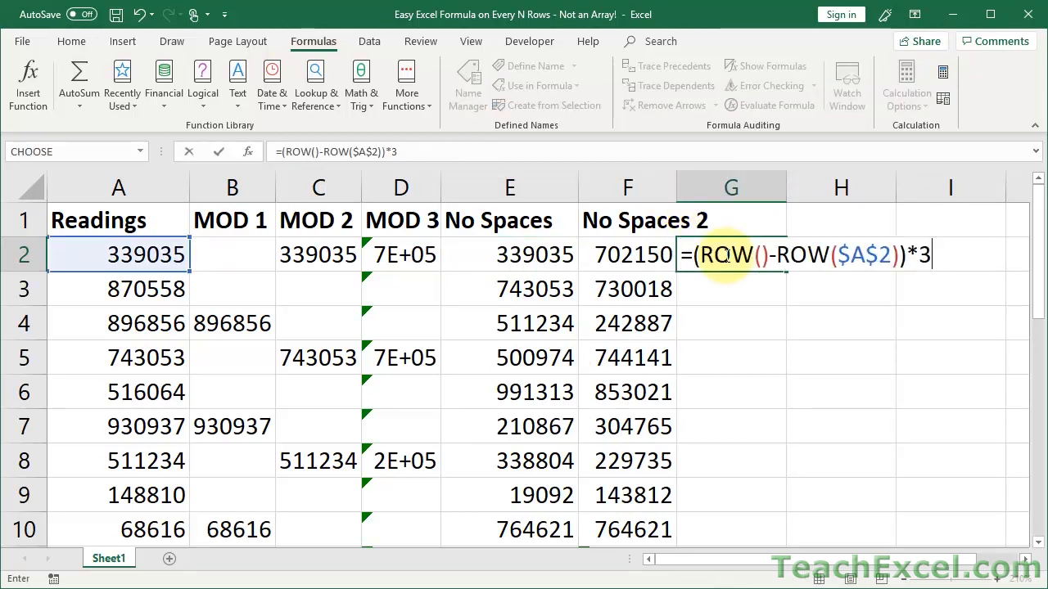
key(Return)
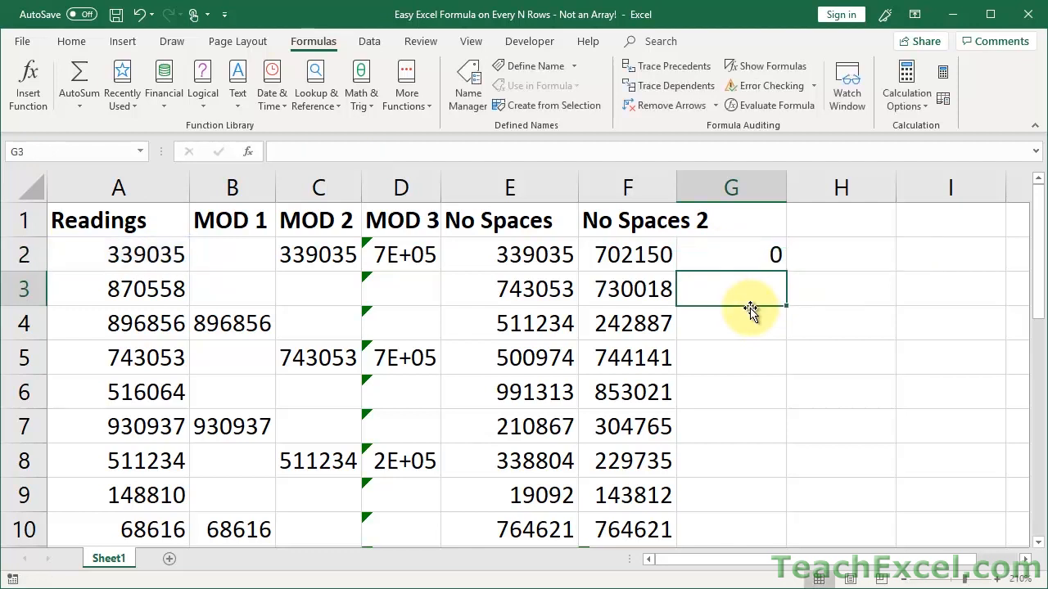
Fill G2's offset formula down column G and check the values 0, 3, 6 below.
click(726, 256)
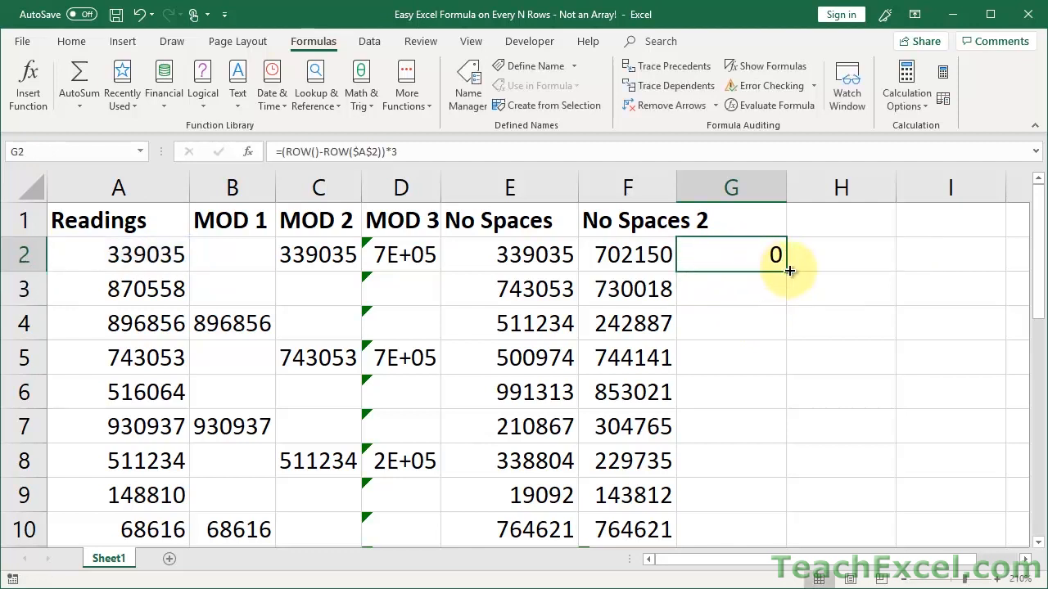
double_click(787, 271)
click(757, 259)
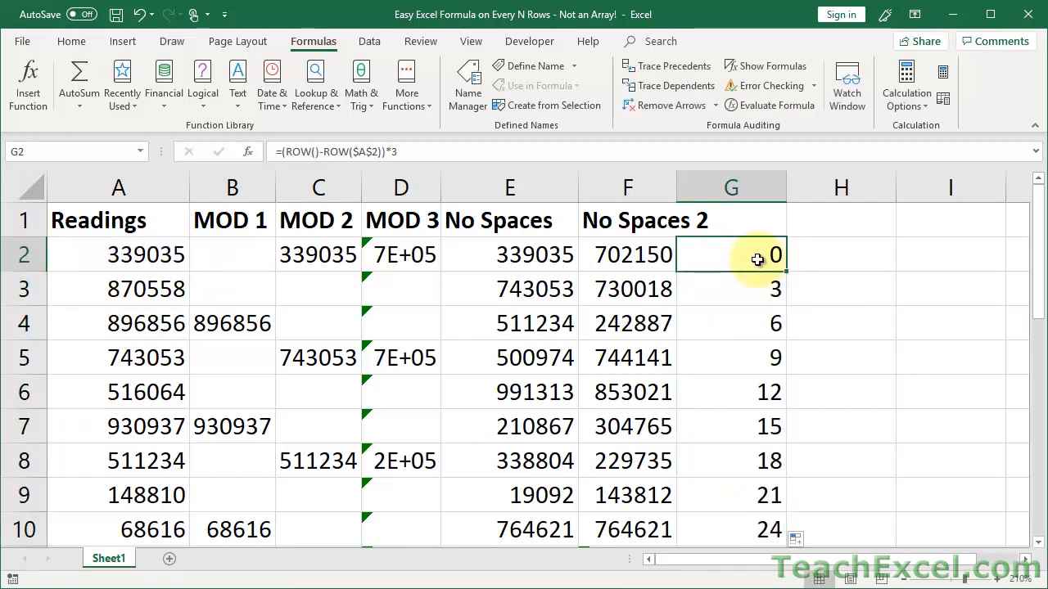
key(Down)
key(Down)
key(Down)
key(Down)
key(Down)
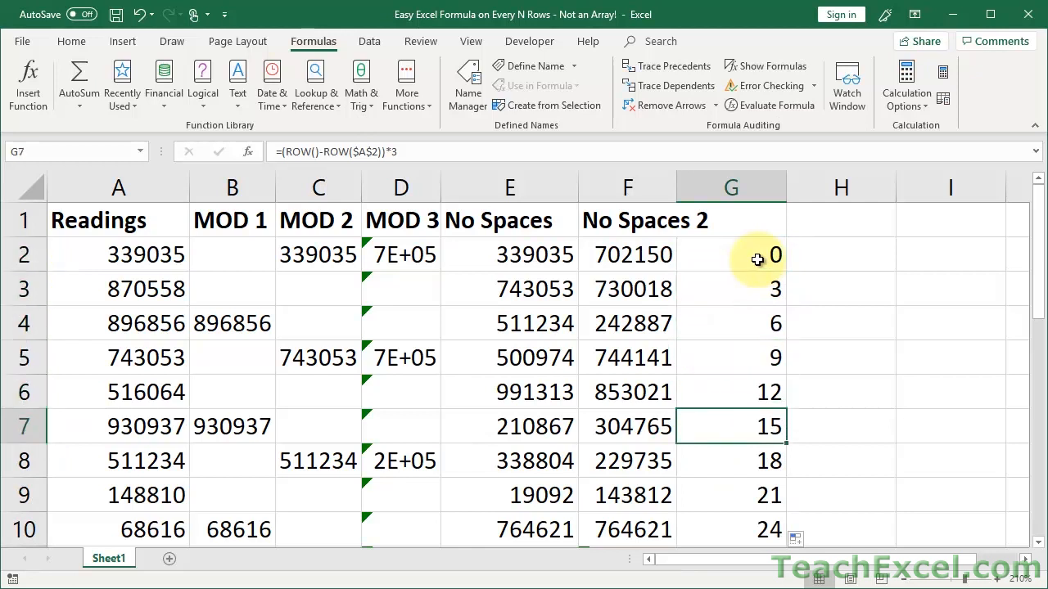
key(Down)
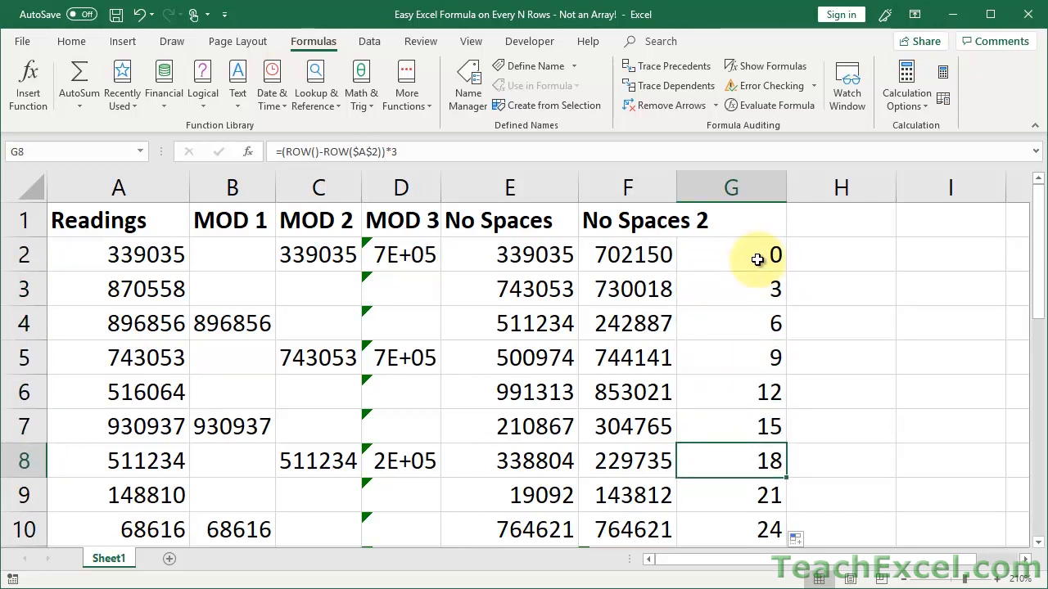
click(757, 260)
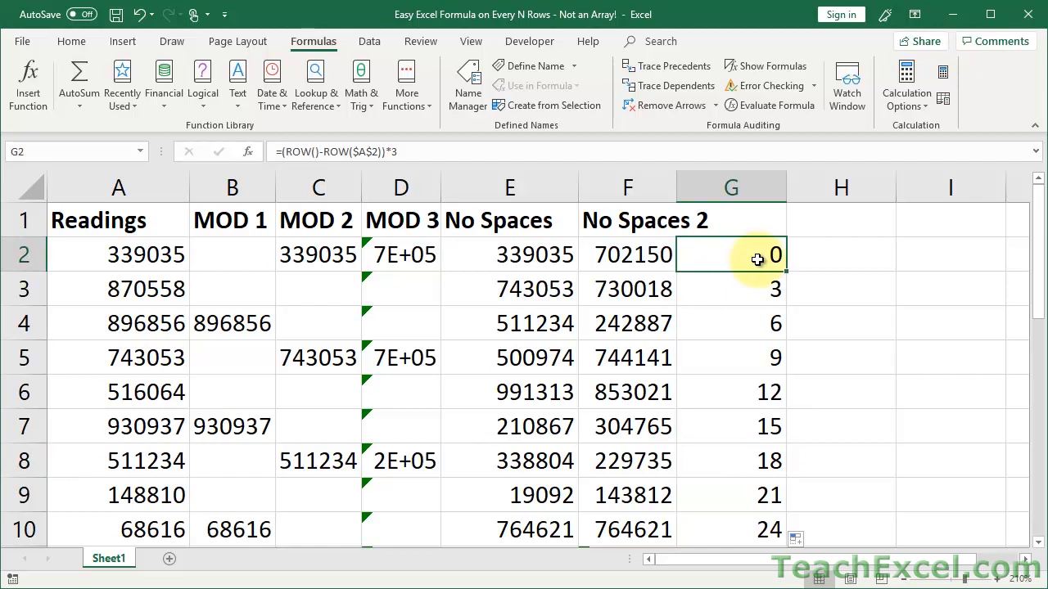
double_click(757, 260)
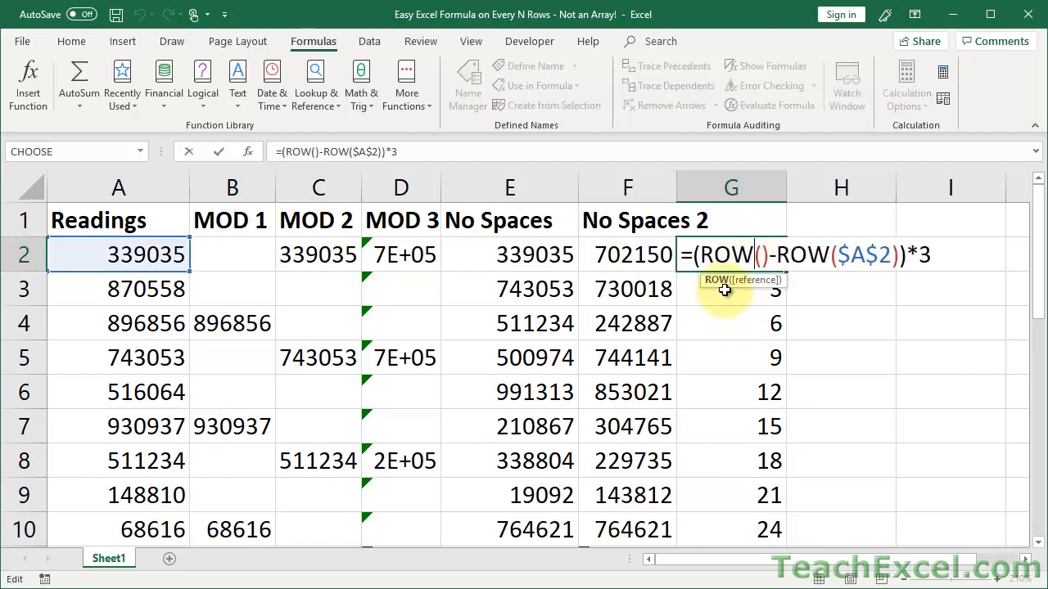
drag(770, 256, 700, 256)
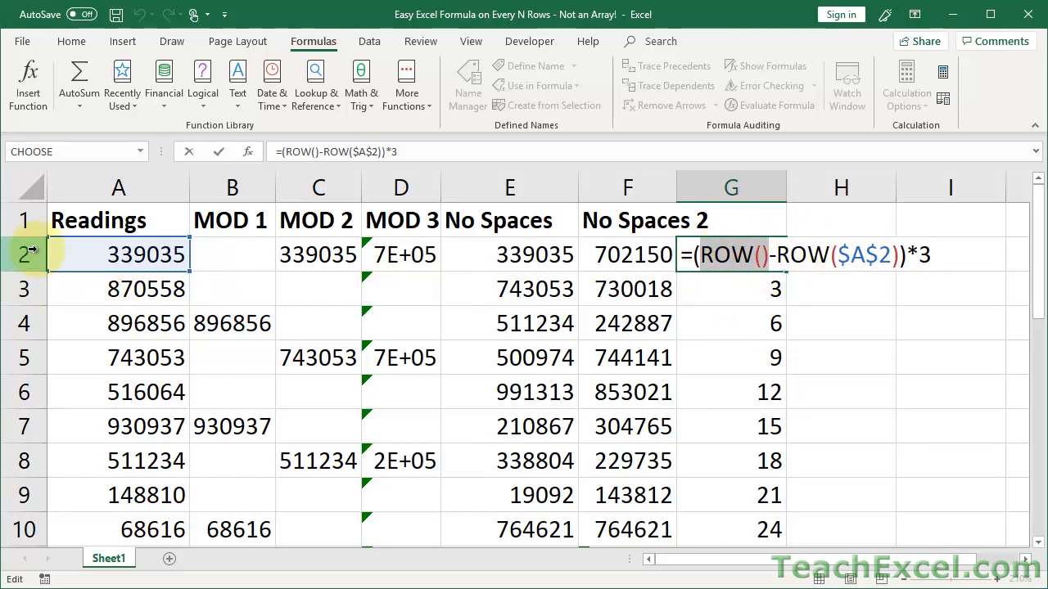
click(775, 256)
drag(776, 255, 898, 256)
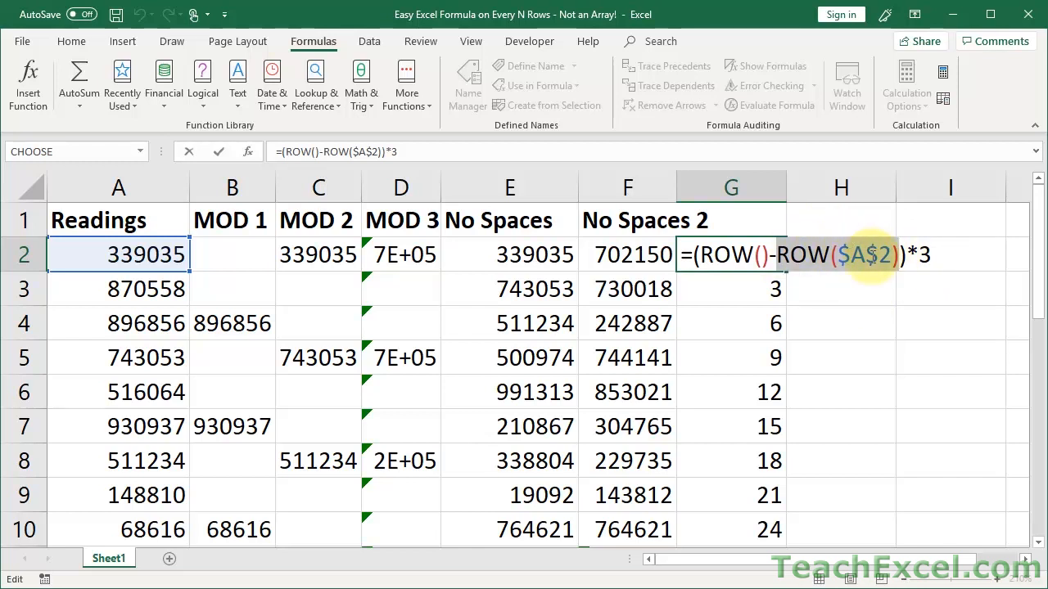
drag(771, 256, 702, 256)
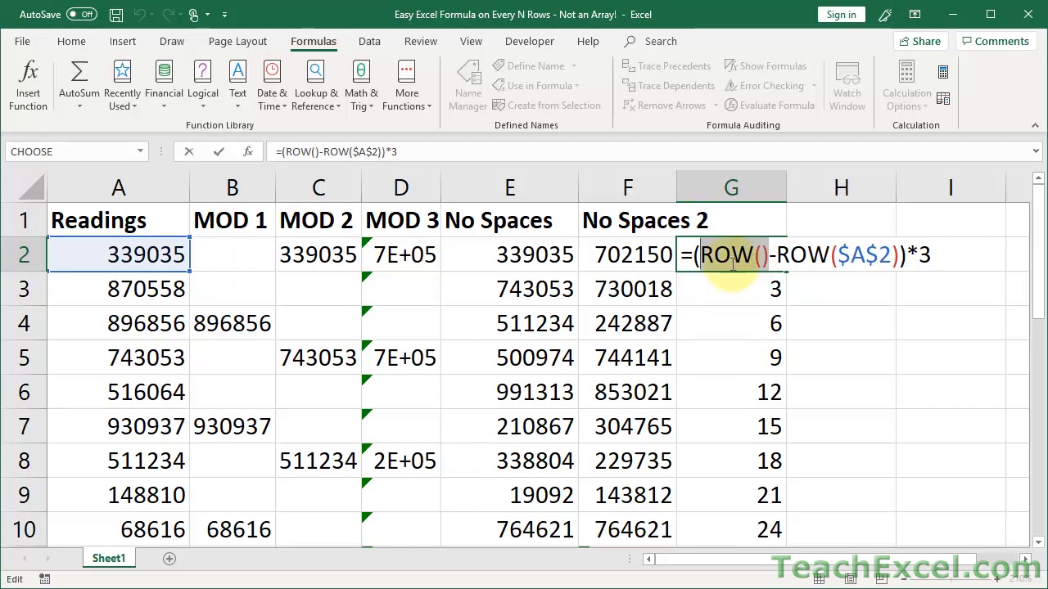
drag(776, 254, 898, 255)
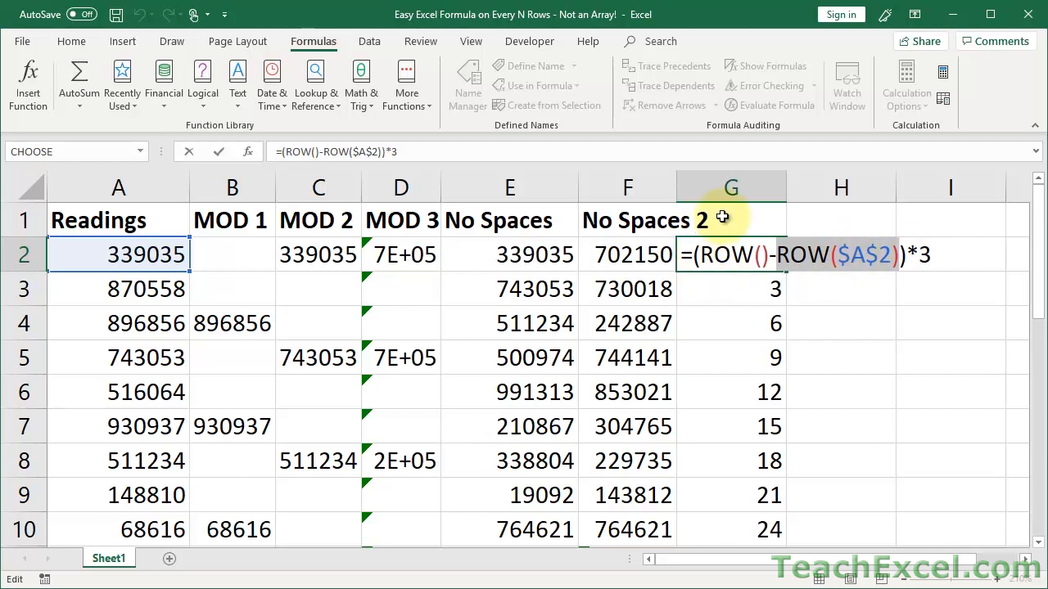
double_click(923, 254)
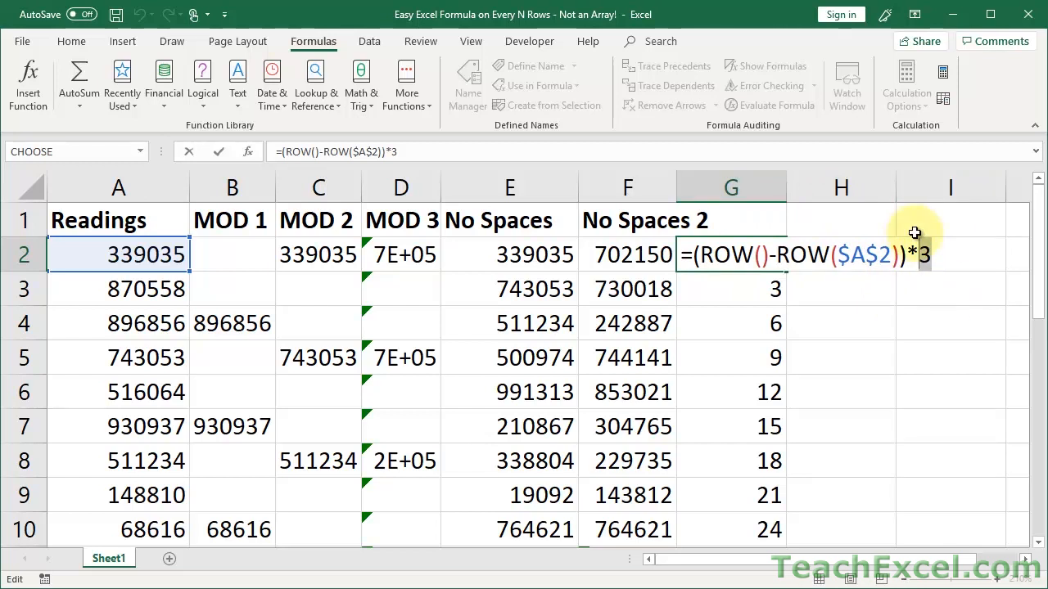
click(740, 254)
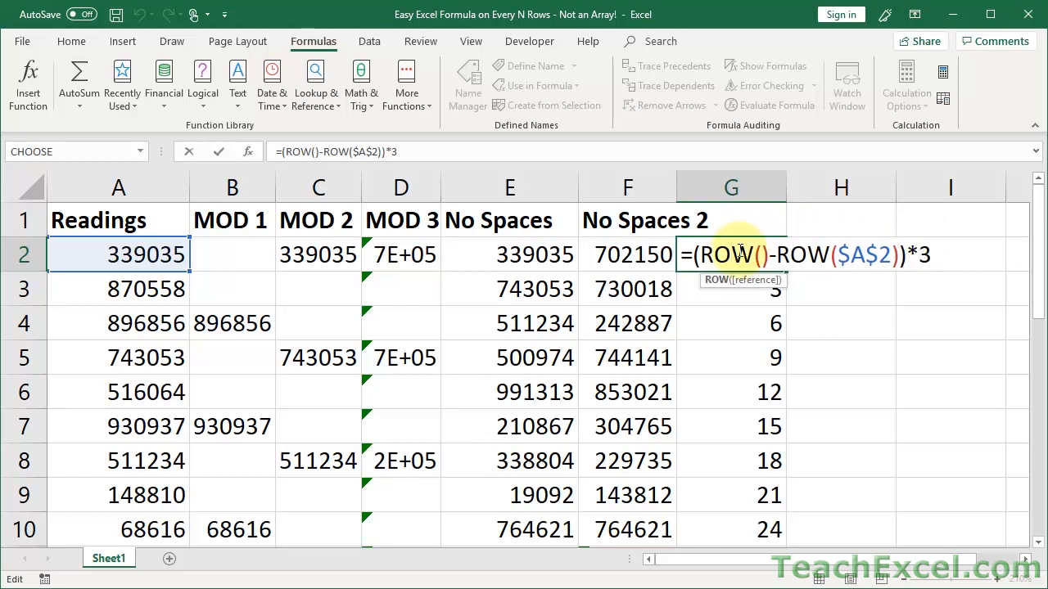
click(809, 254)
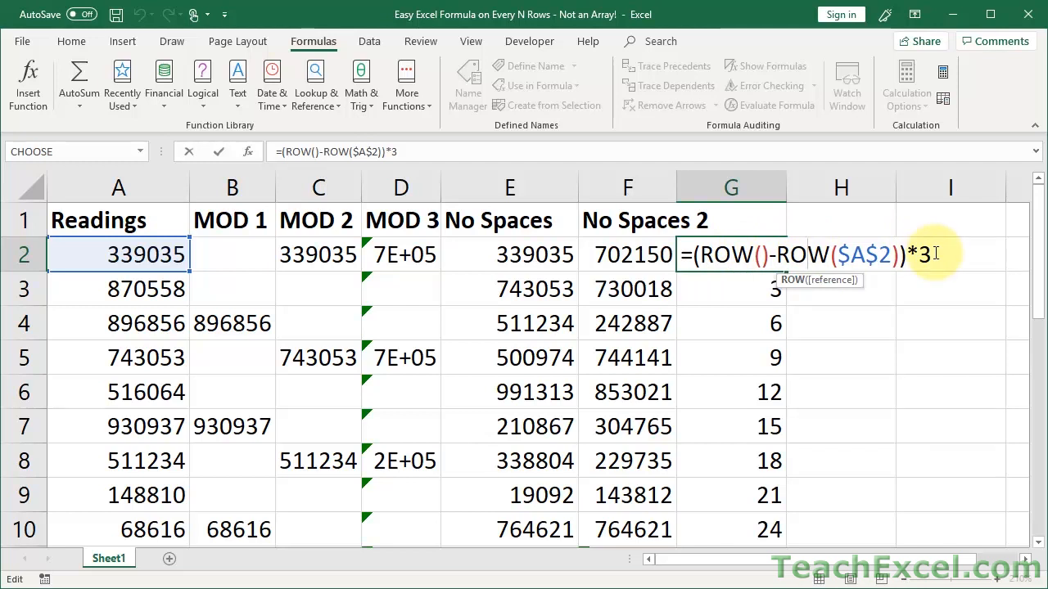
key(ctrl+Return)
Inspect the helper offset formulas in G2 through G5 without changing them.
key(Down)
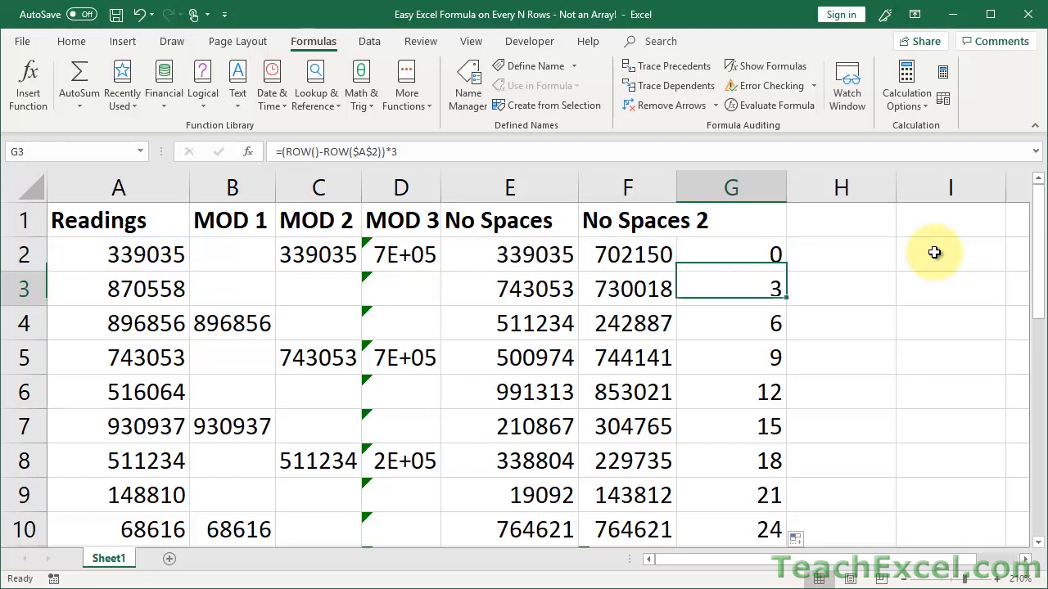
double_click(714, 292)
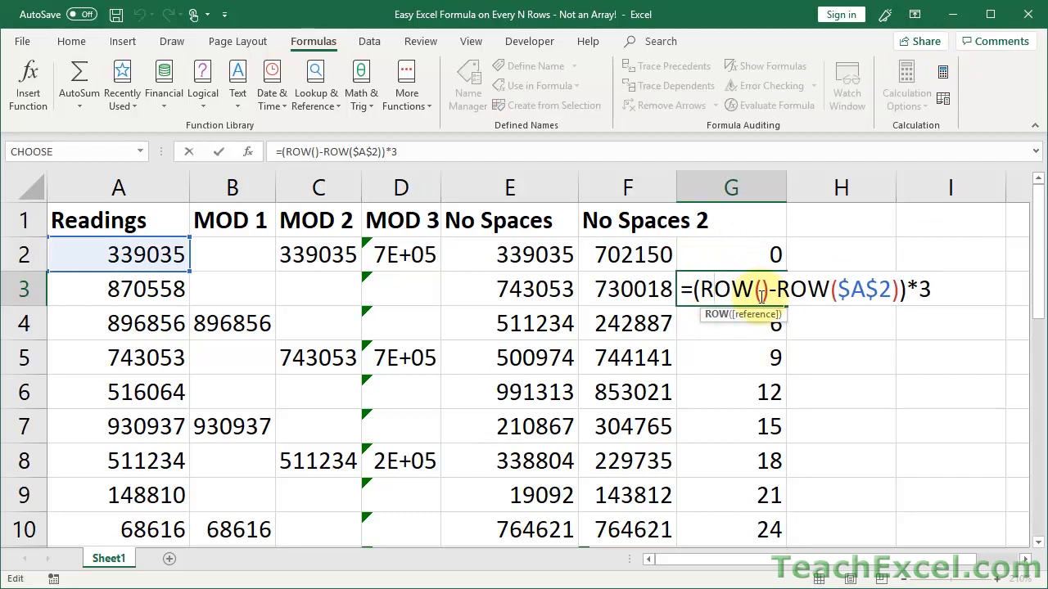
drag(776, 292, 903, 292)
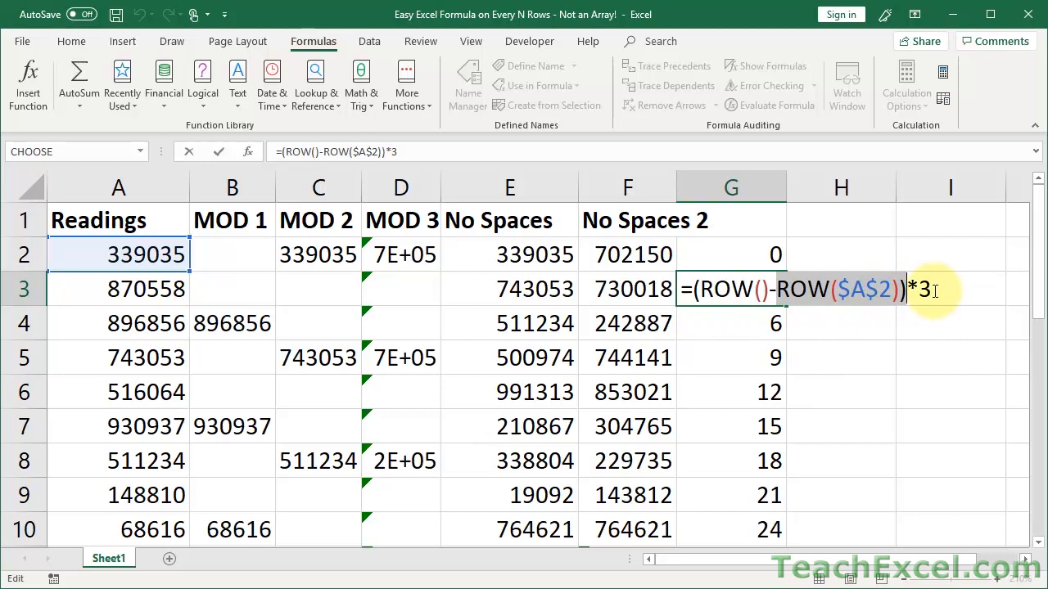
key(Escape)
click(725, 319)
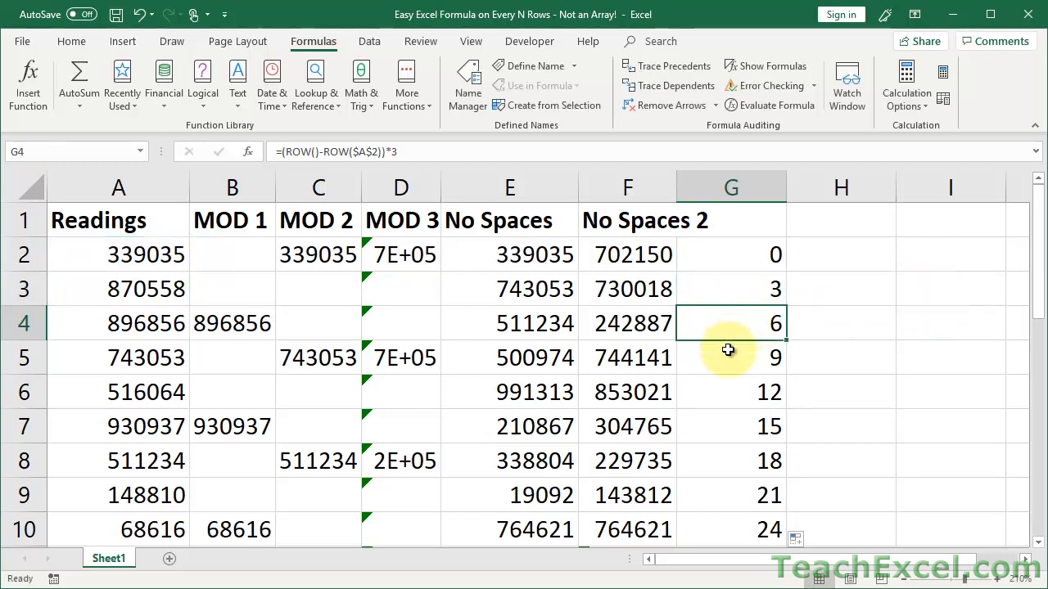
click(728, 351)
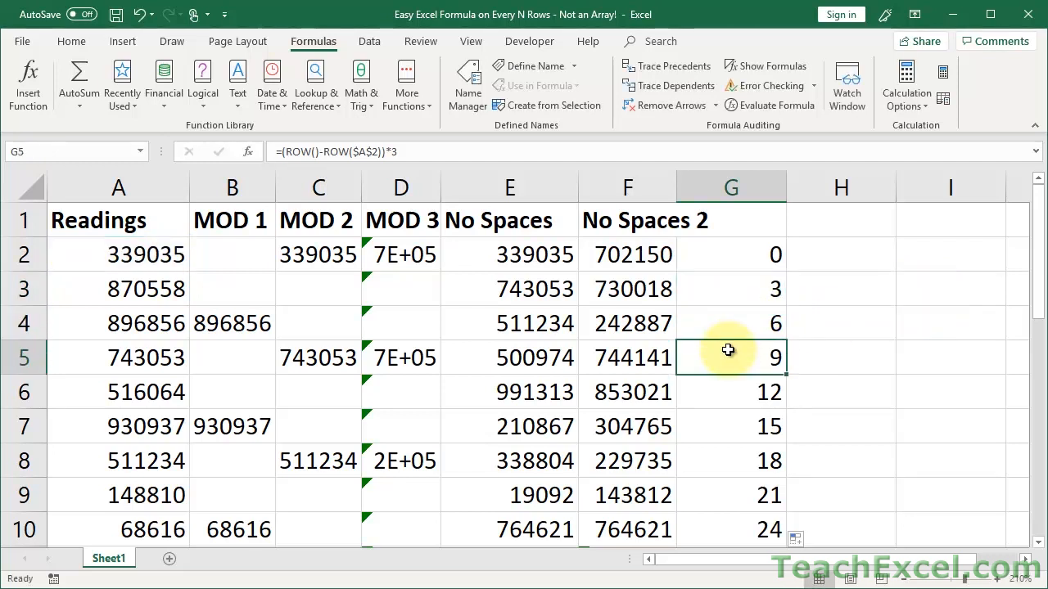
double_click(709, 254)
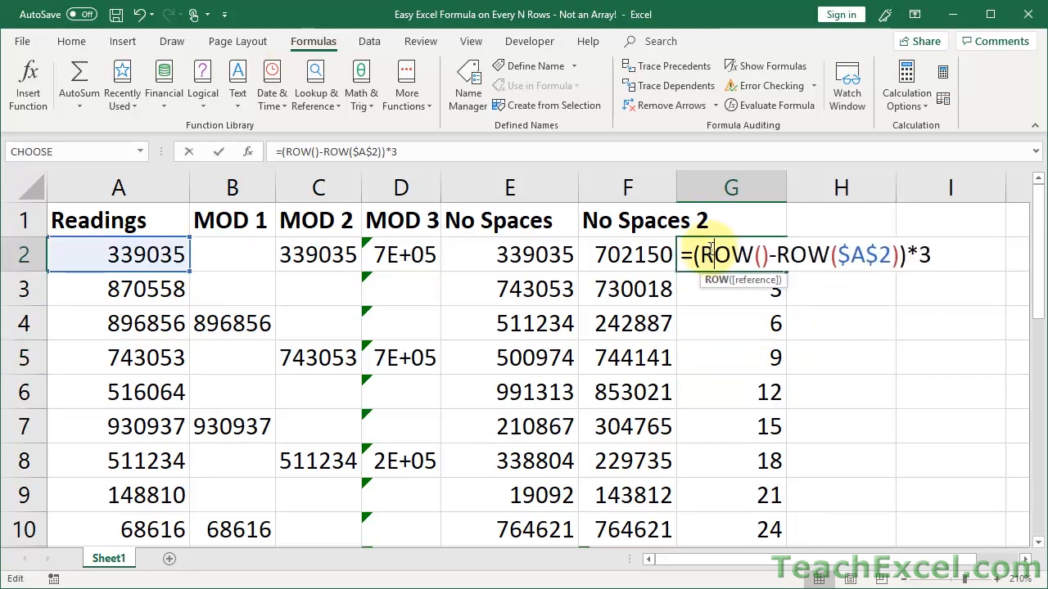
key(Escape)
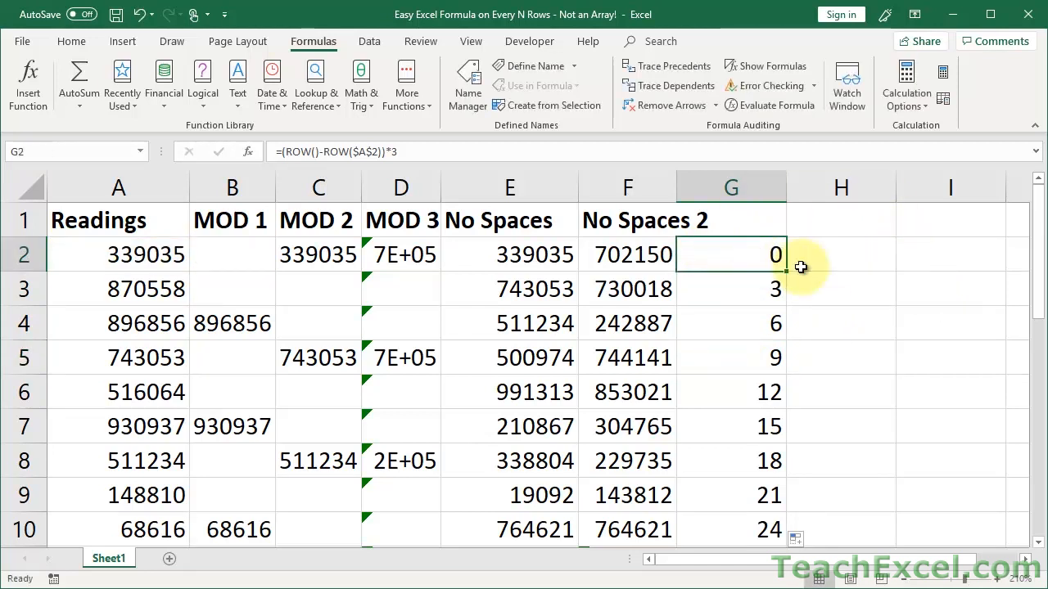
Review the rows argument of E2's OFFSET formula, then clear the helper values from column G.
double_click(511, 255)
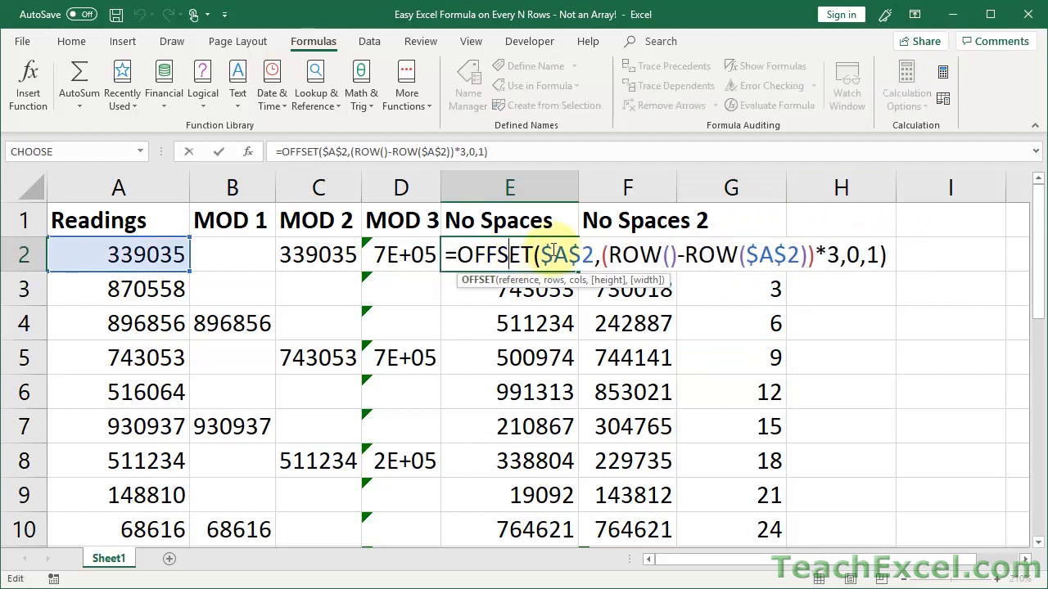
drag(601, 255, 841, 253)
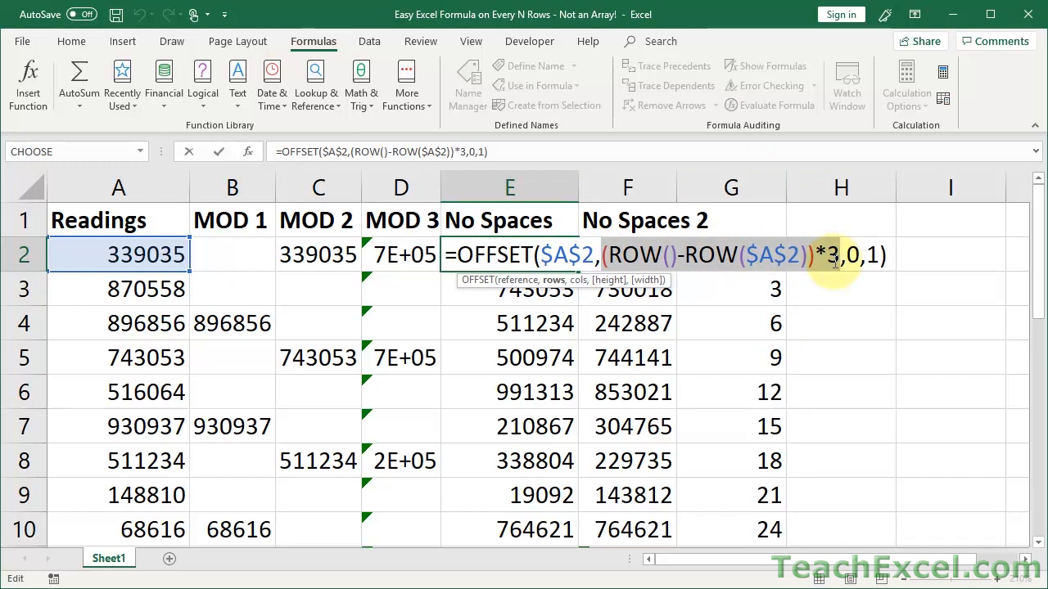
key(ctrl+Return)
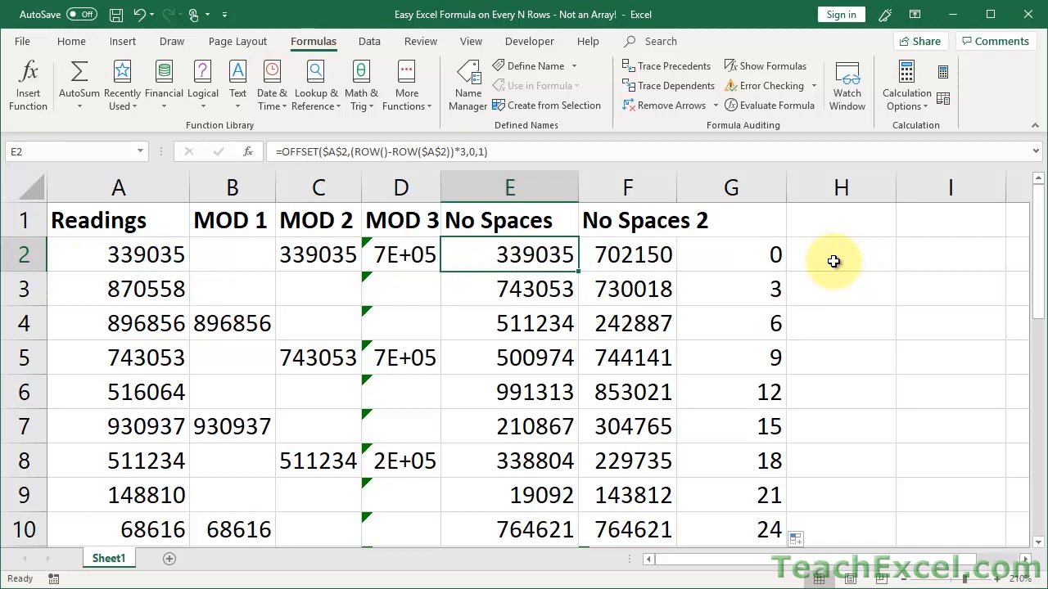
click(732, 188)
key(Delete)
Widen columns E and F to show full decimals and start Evaluate Formula on E2.
drag(579, 183, 592, 183)
drag(689, 184, 762, 184)
click(548, 253)
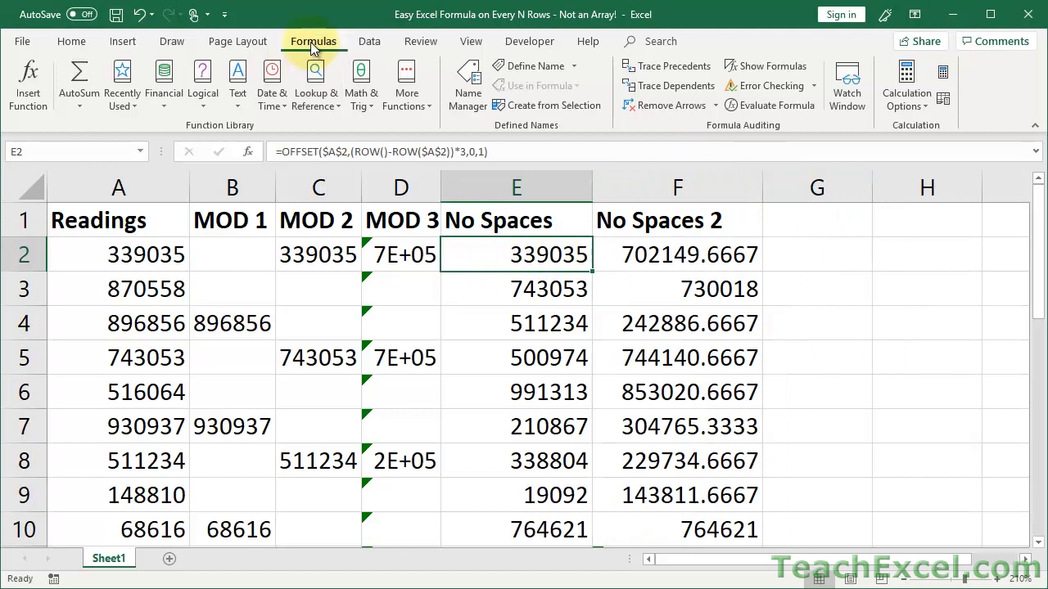
click(770, 105)
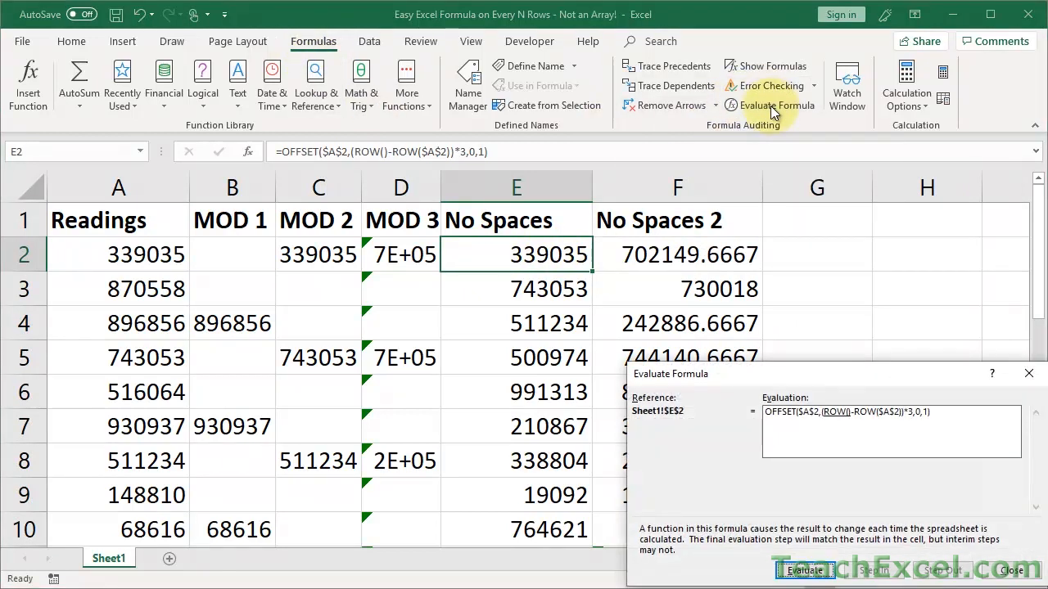
Evaluate E2's OFFSET from (2-2)*3 down to 339035, restart it, and close the dialog.
drag(874, 370, 631, 107)
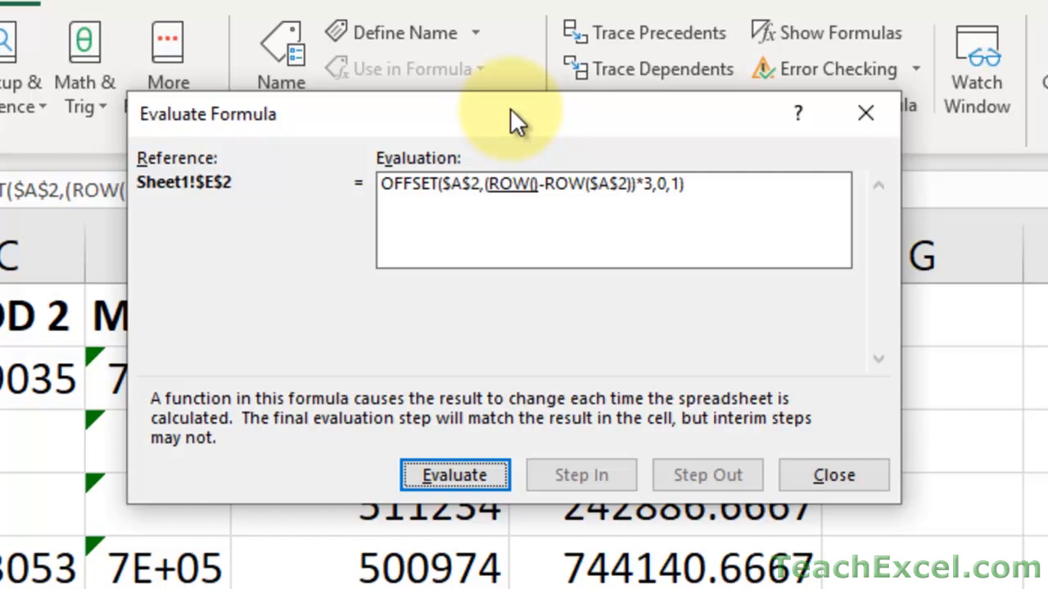
click(468, 474)
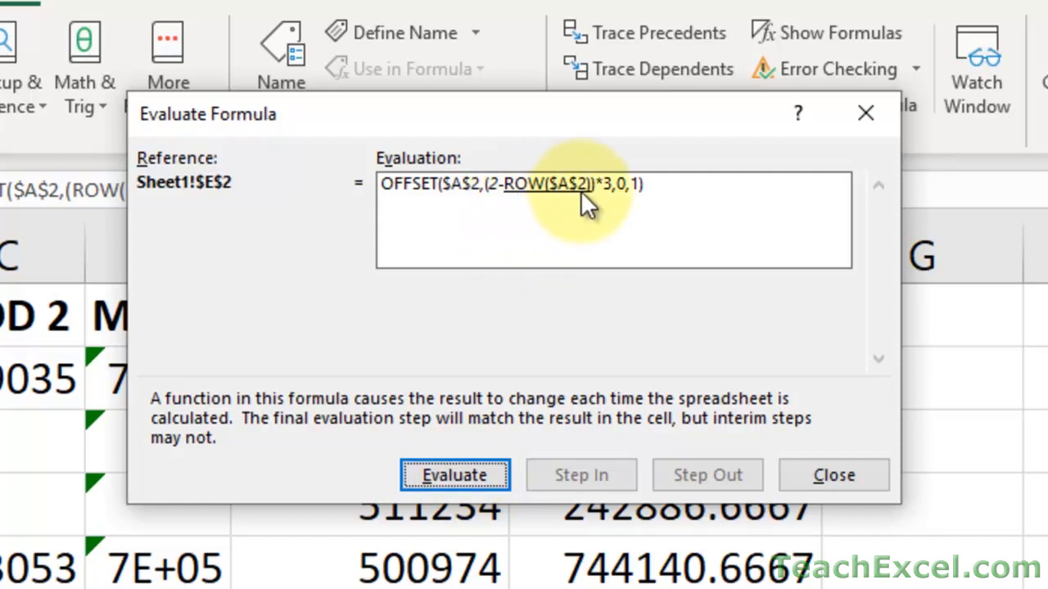
click(478, 483)
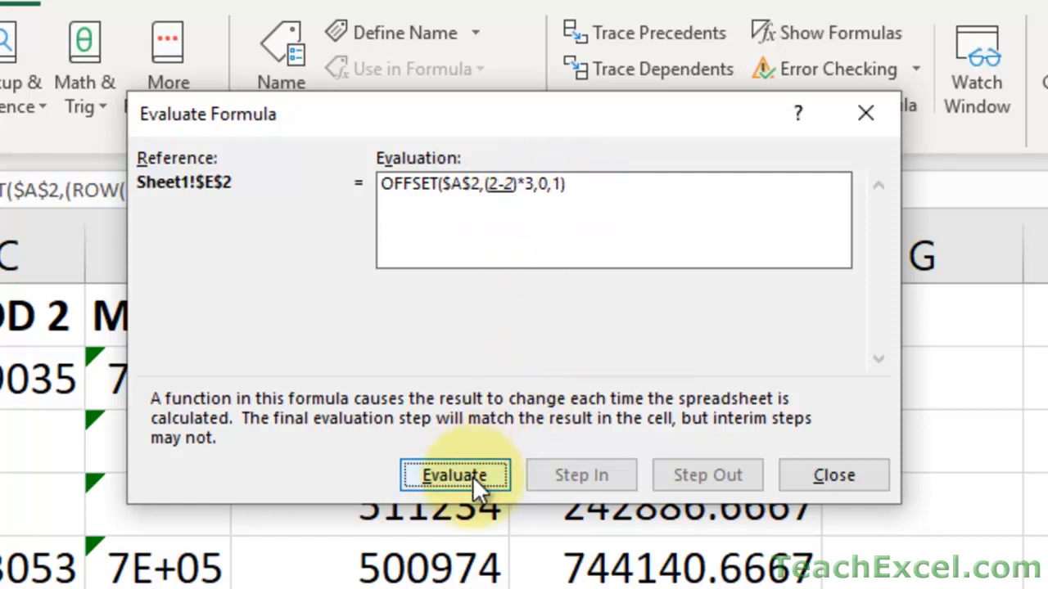
click(488, 483)
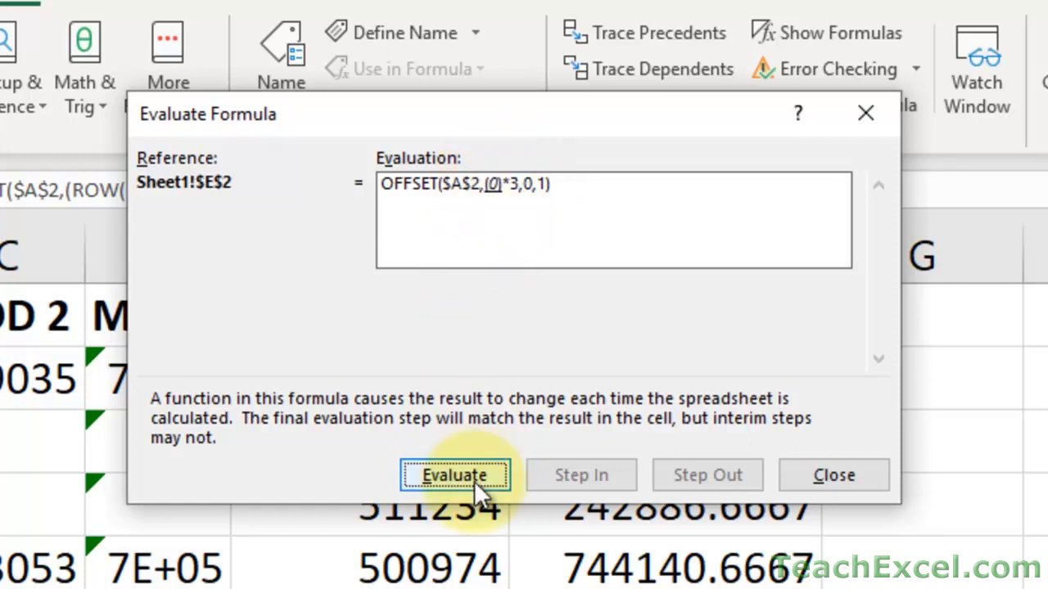
click(462, 477)
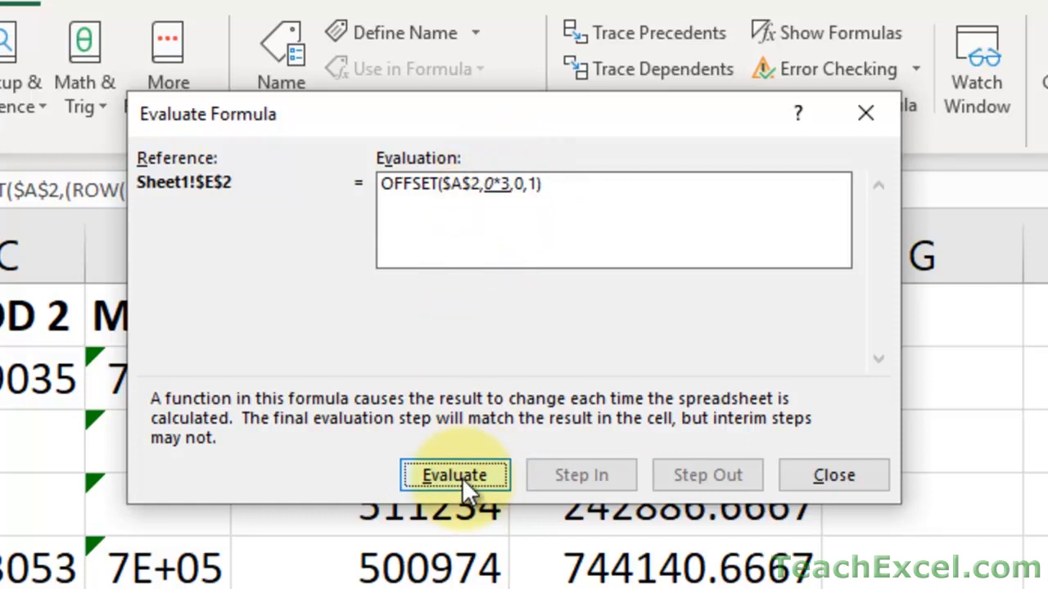
click(462, 478)
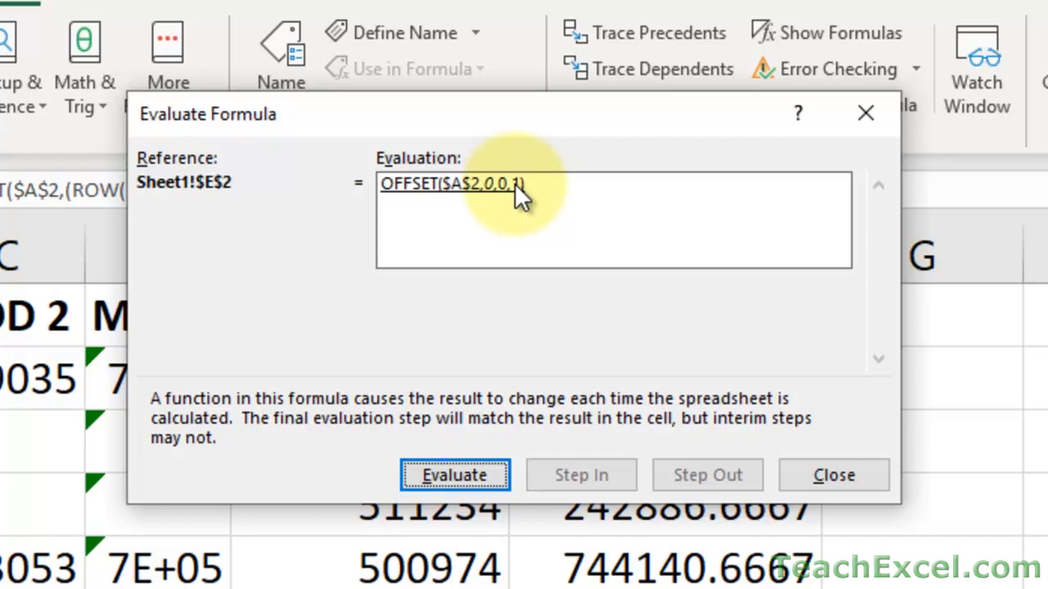
click(460, 476)
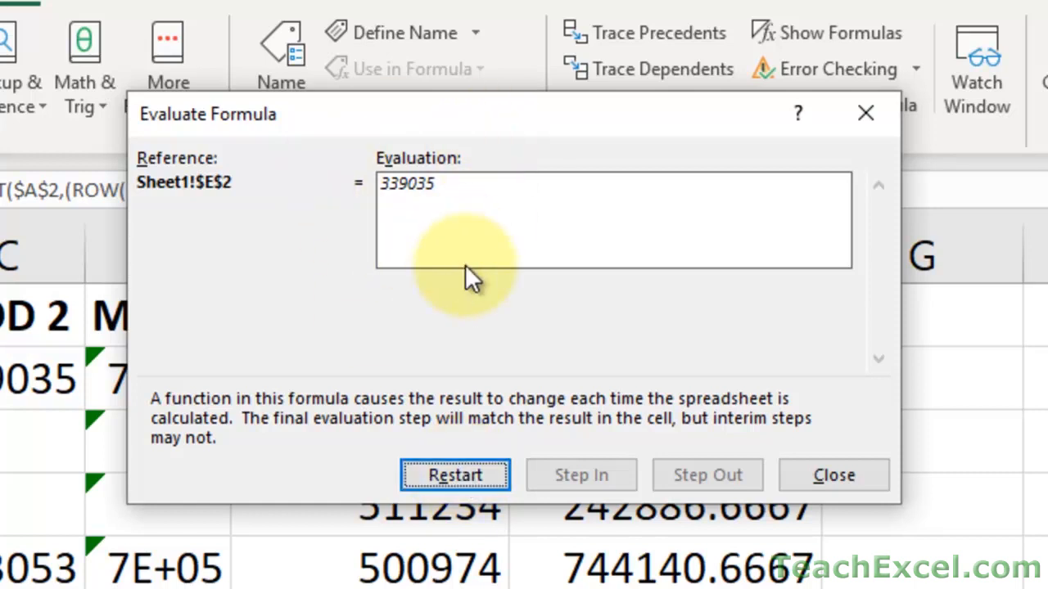
click(446, 478)
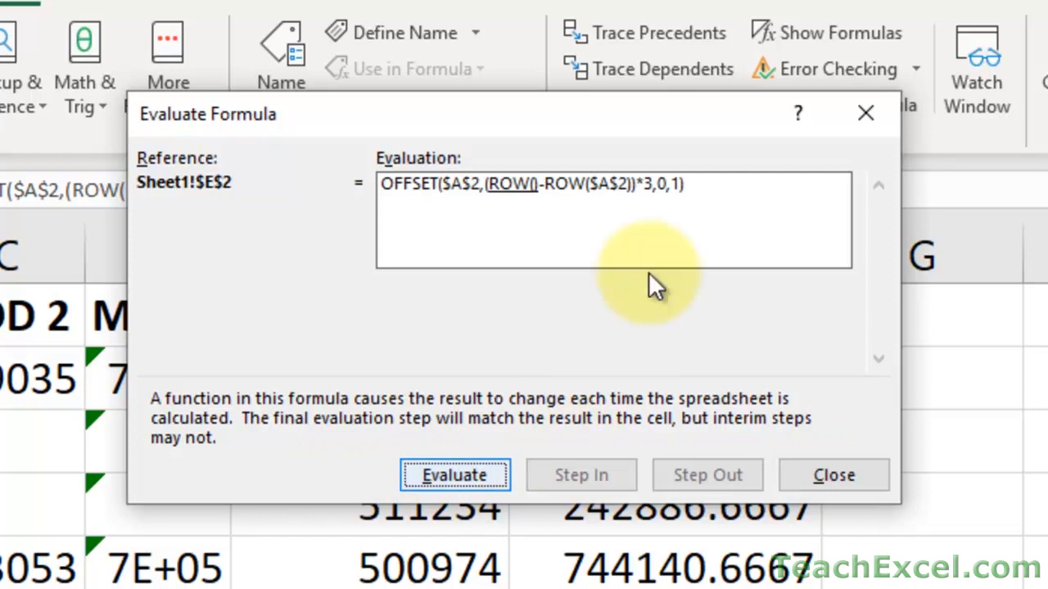
click(822, 476)
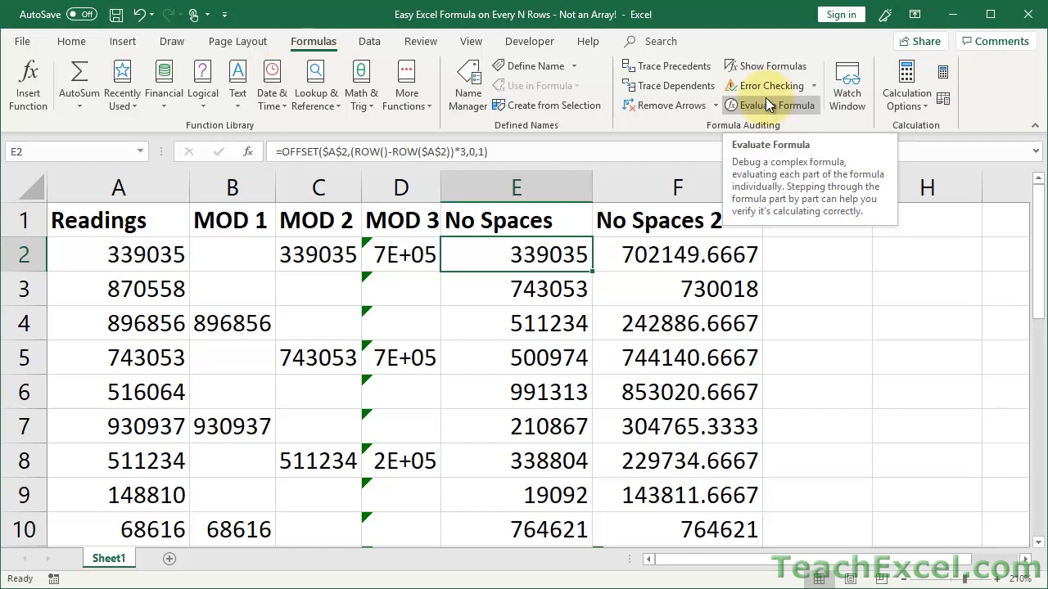
click(634, 261)
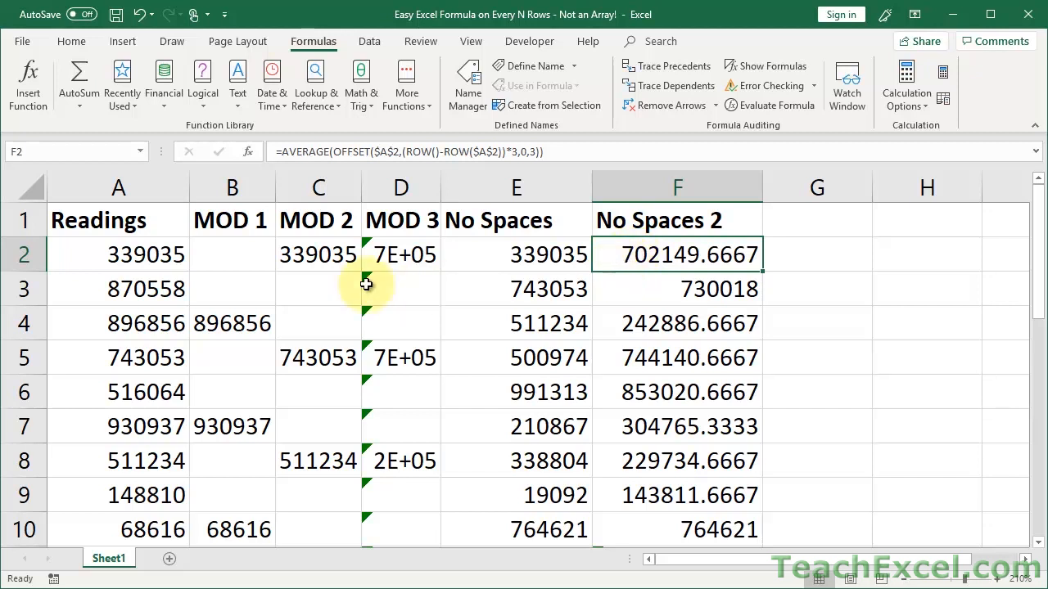
click(325, 258)
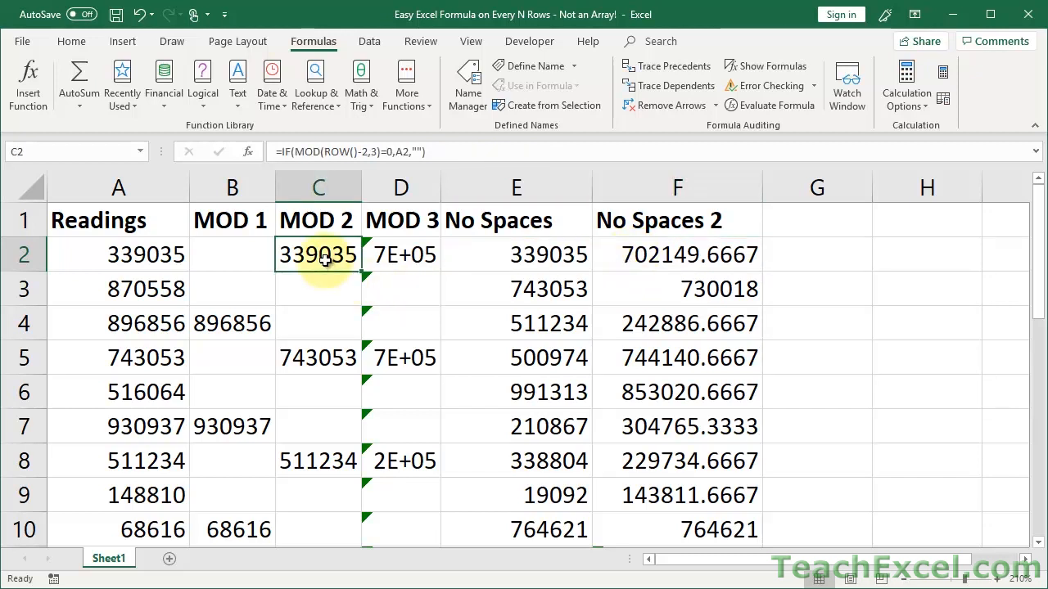
double_click(325, 258)
key(Escape)
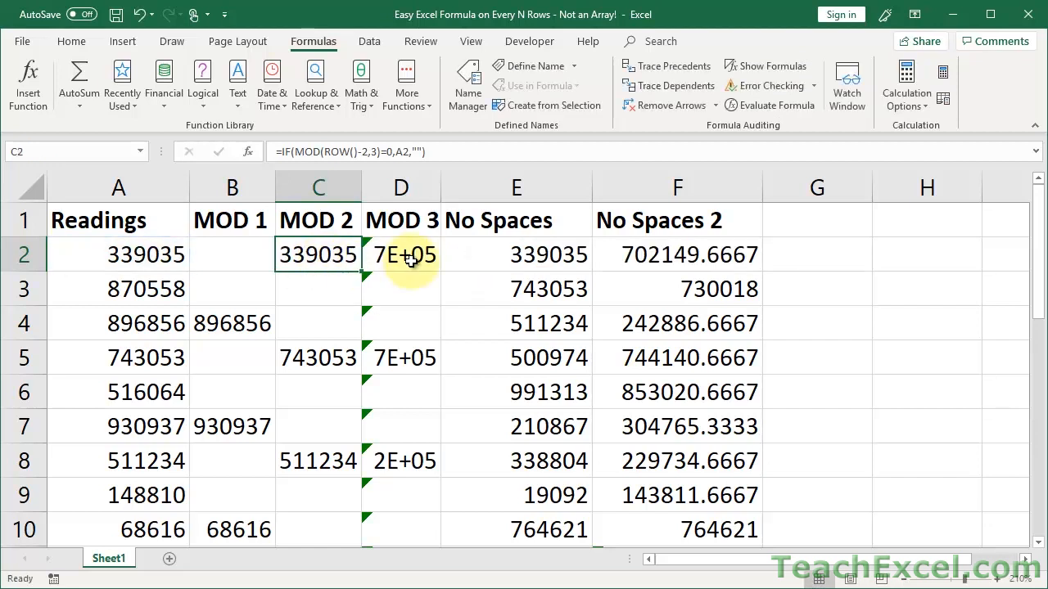
double_click(411, 259)
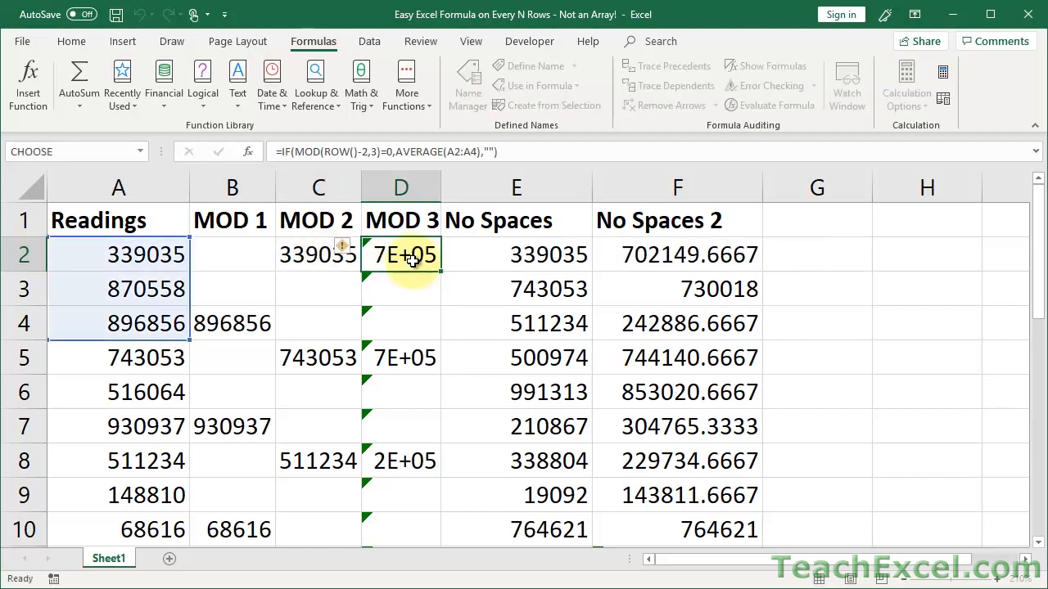
key(Escape)
double_click(663, 256)
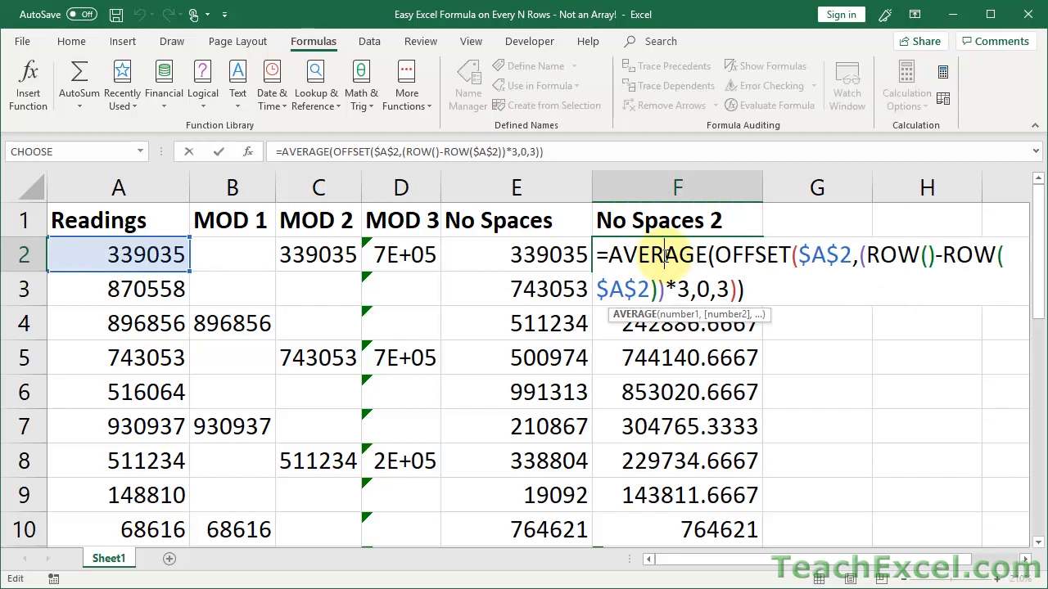
drag(609, 255, 715, 256)
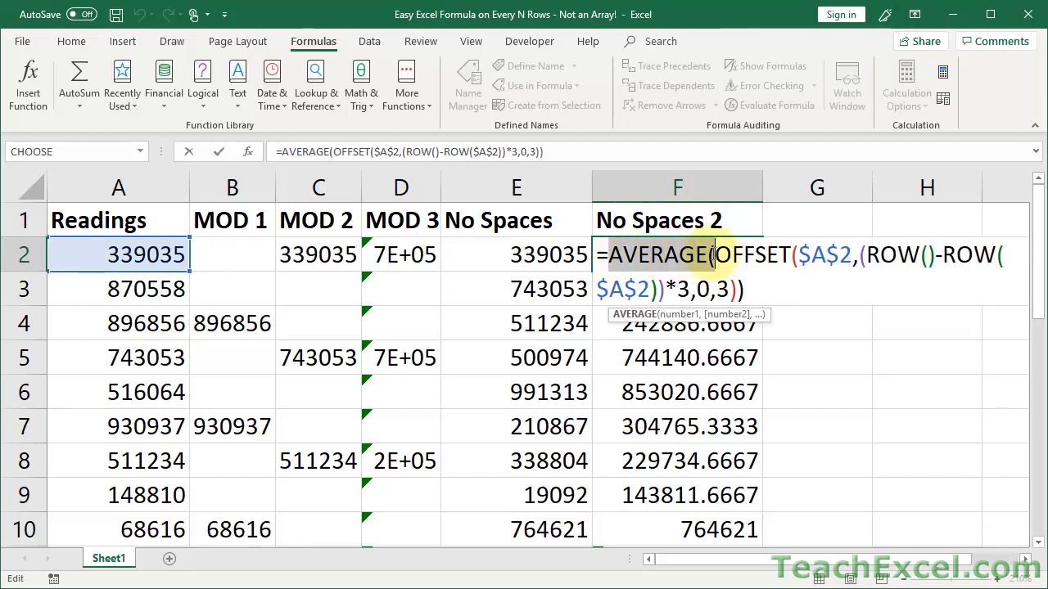
click(748, 291)
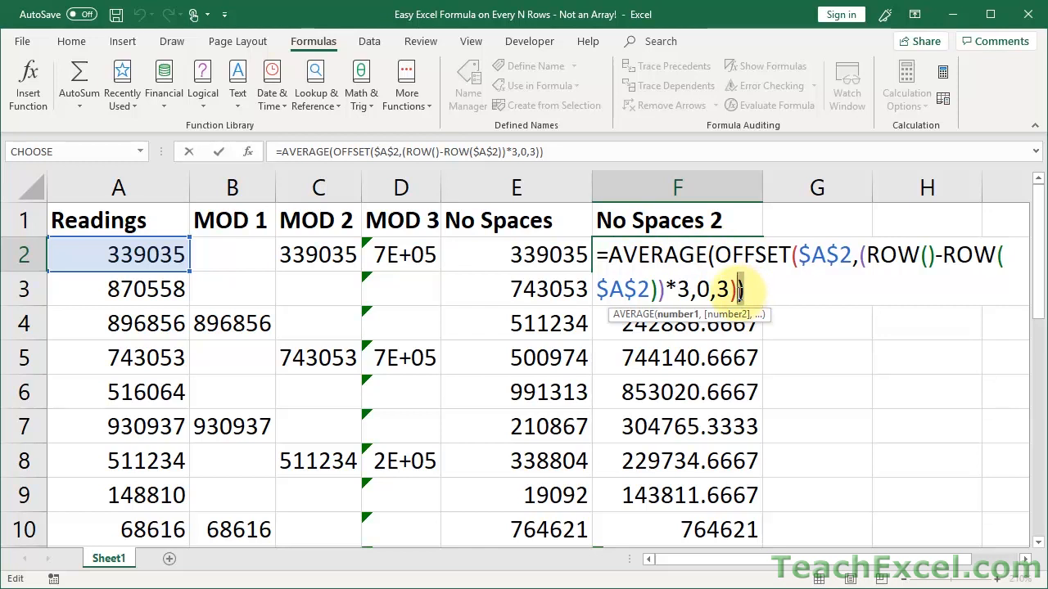
double_click(741, 255)
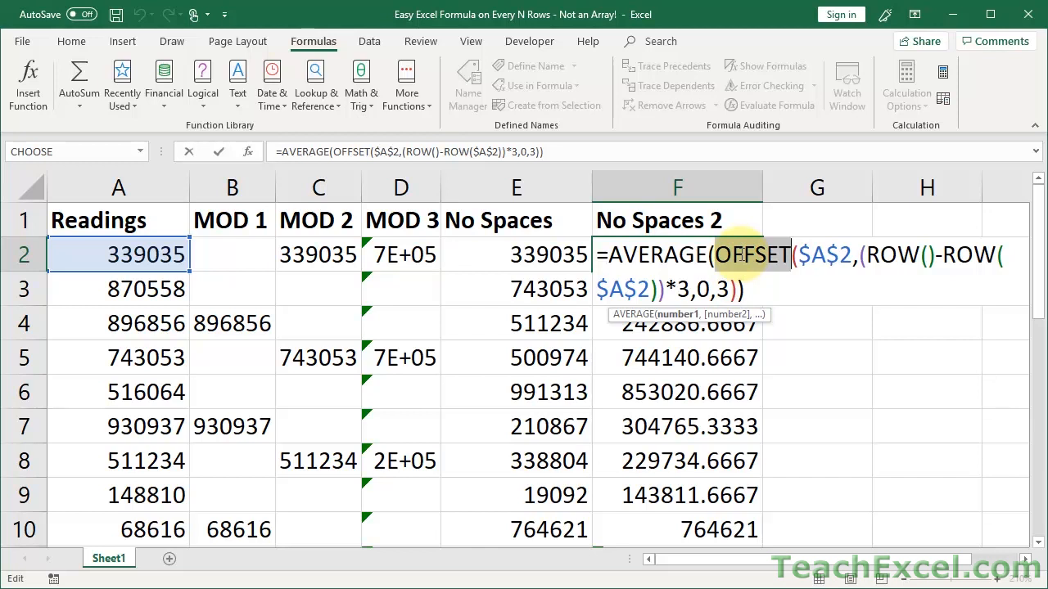
double_click(667, 260)
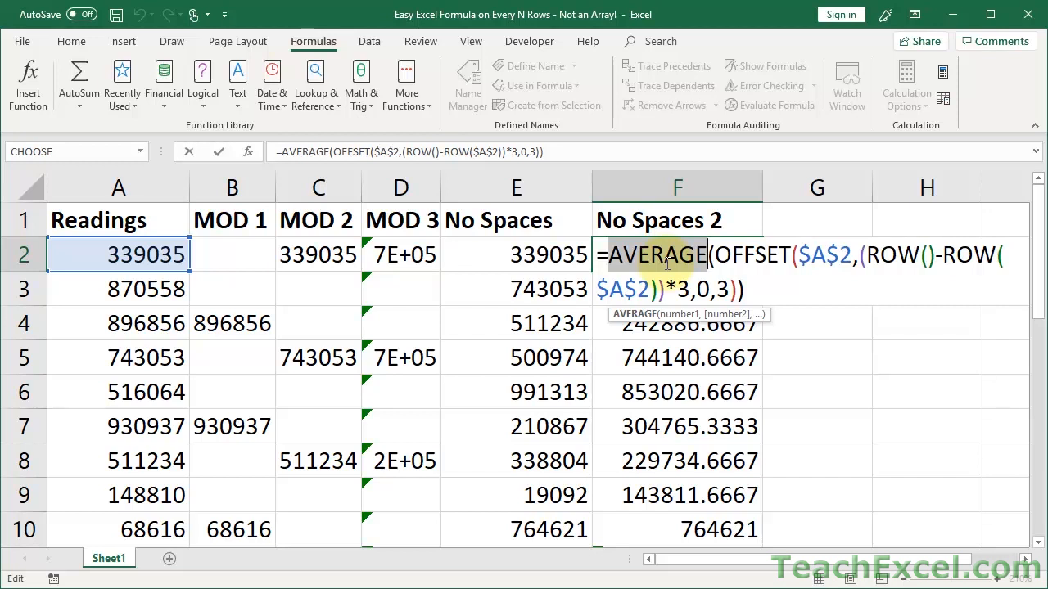
key(Escape)
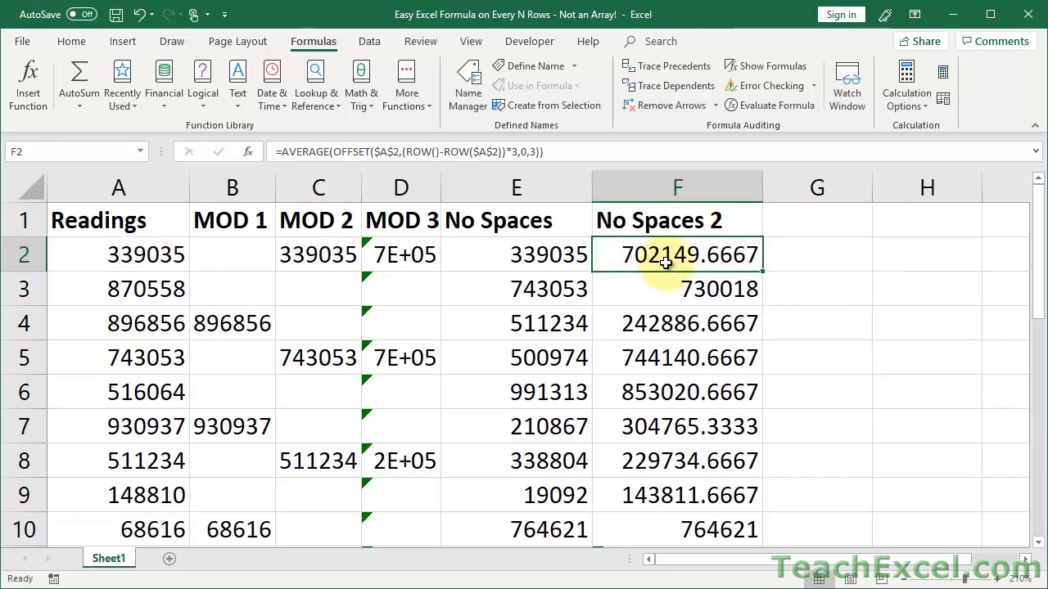
click(479, 261)
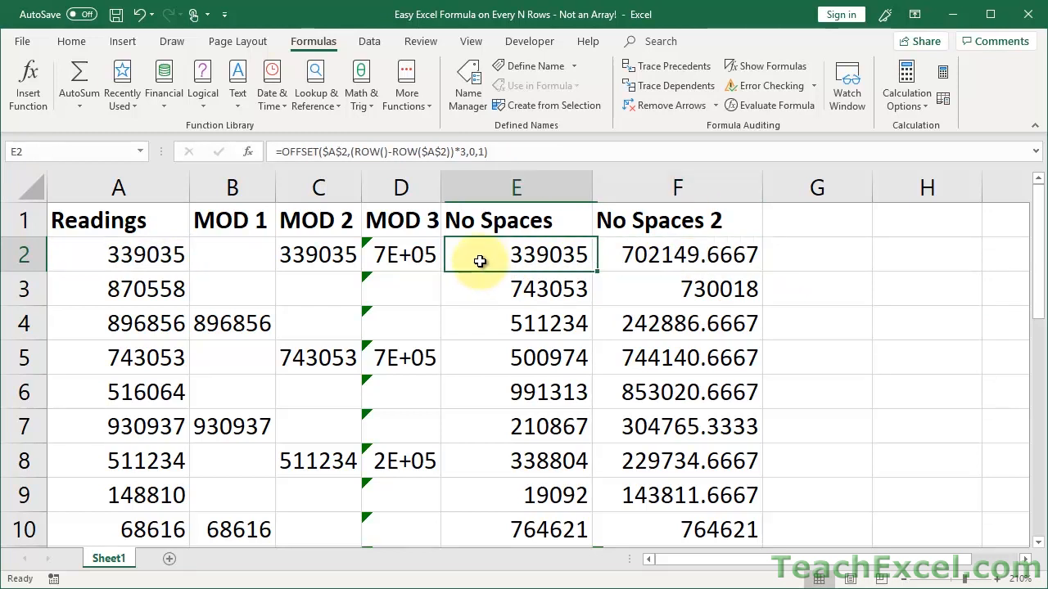
double_click(481, 261)
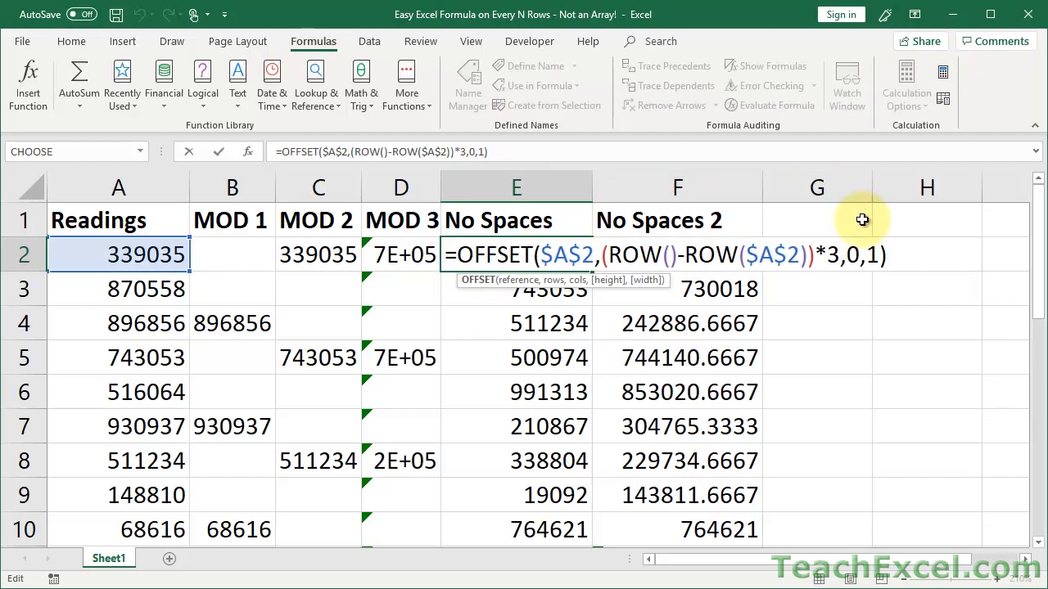
double_click(833, 254)
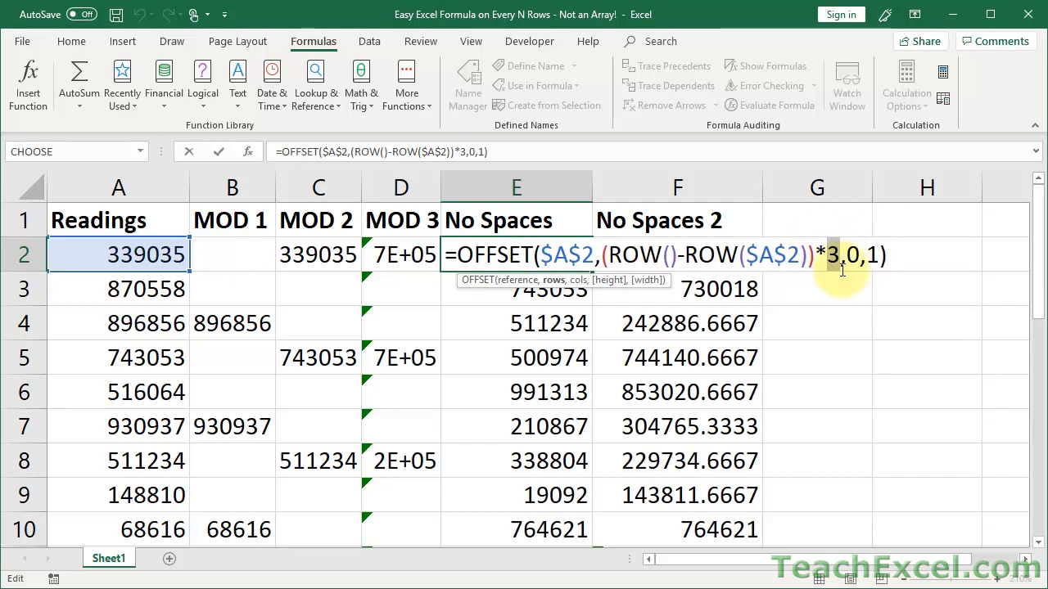
drag(877, 254, 873, 255)
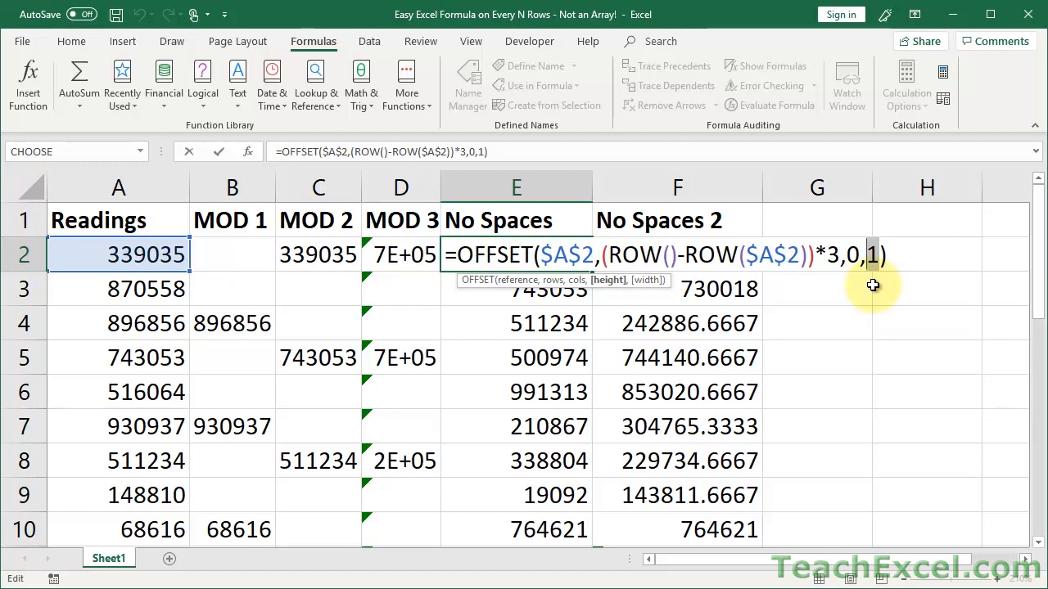
key(ctrl+Return)
double_click(638, 255)
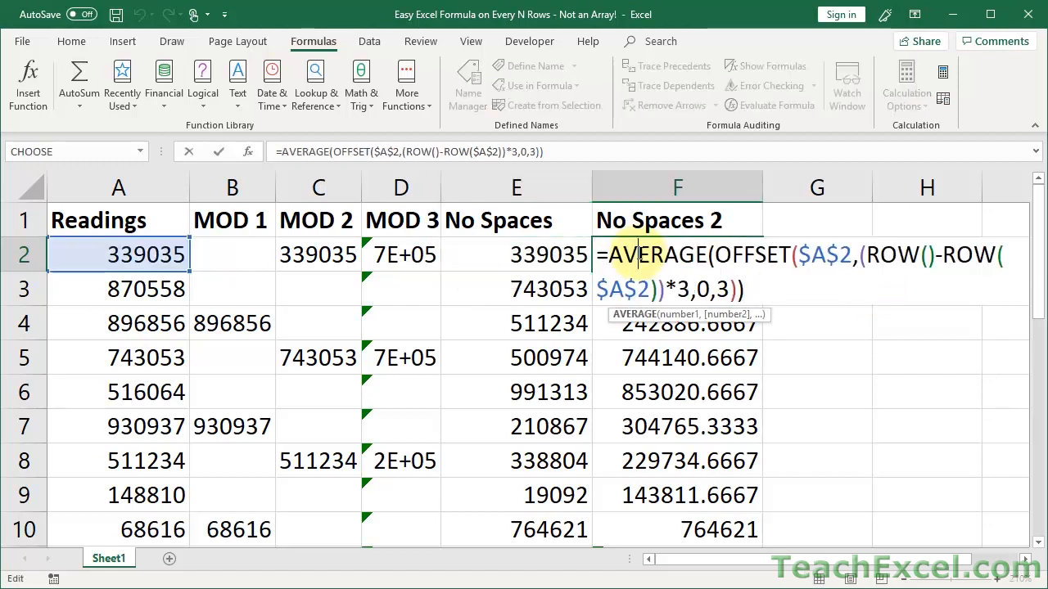
click(716, 256)
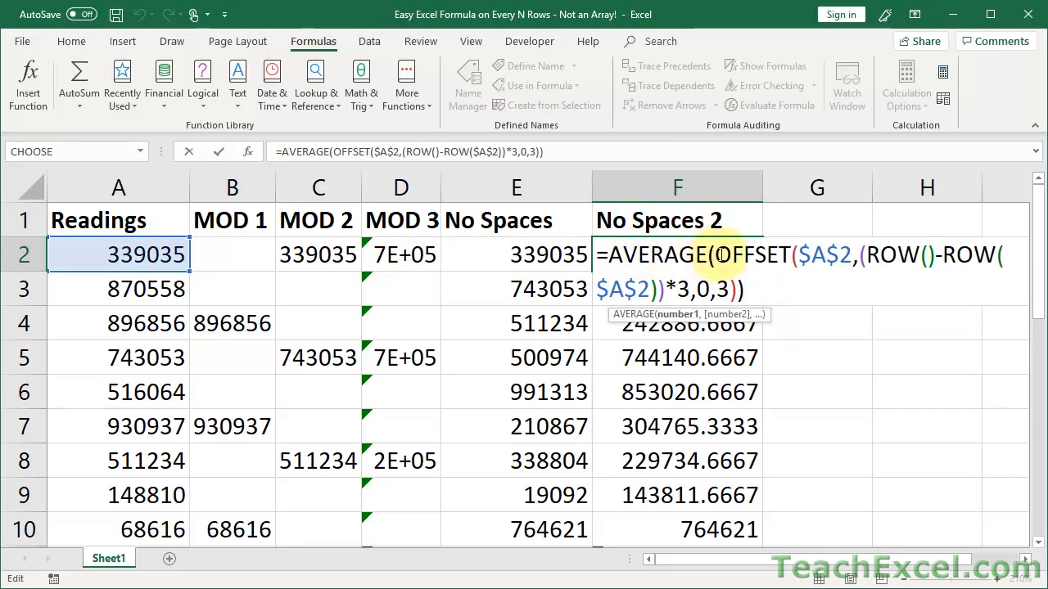
drag(799, 255, 690, 288)
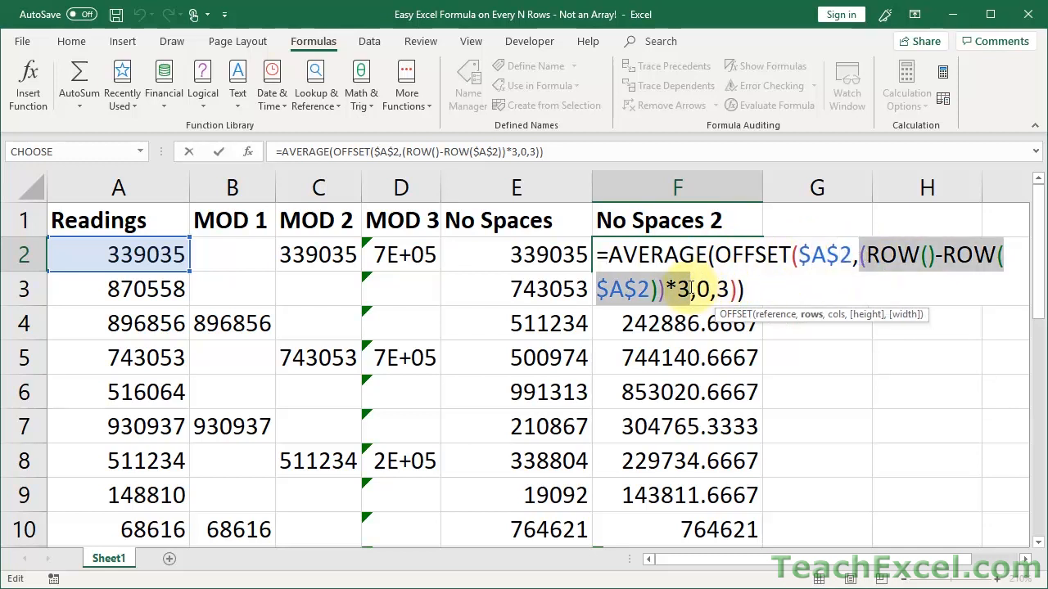
drag(655, 291, 691, 288)
click(682, 288)
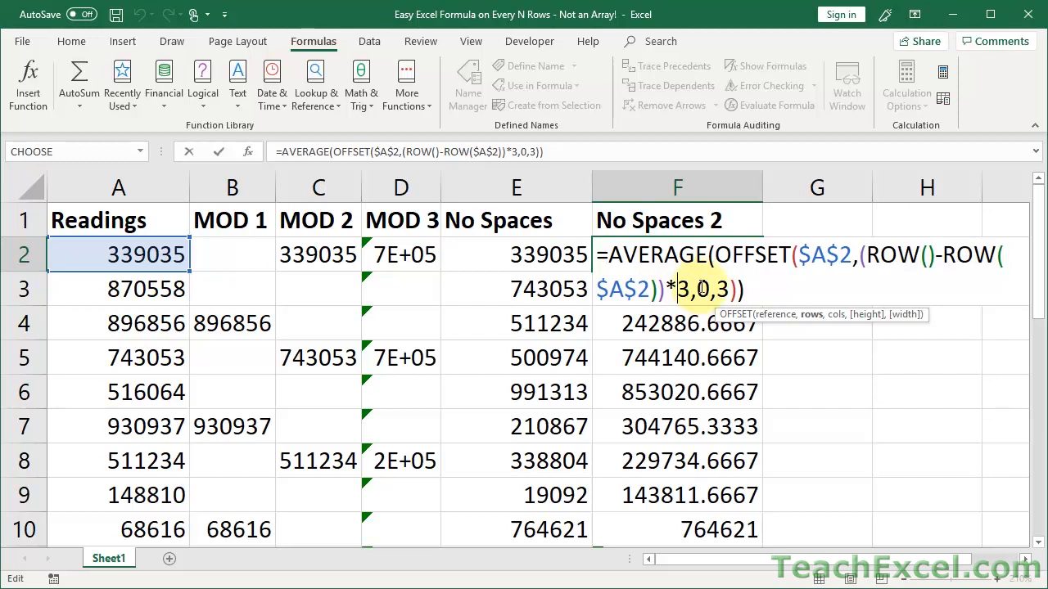
double_click(722, 288)
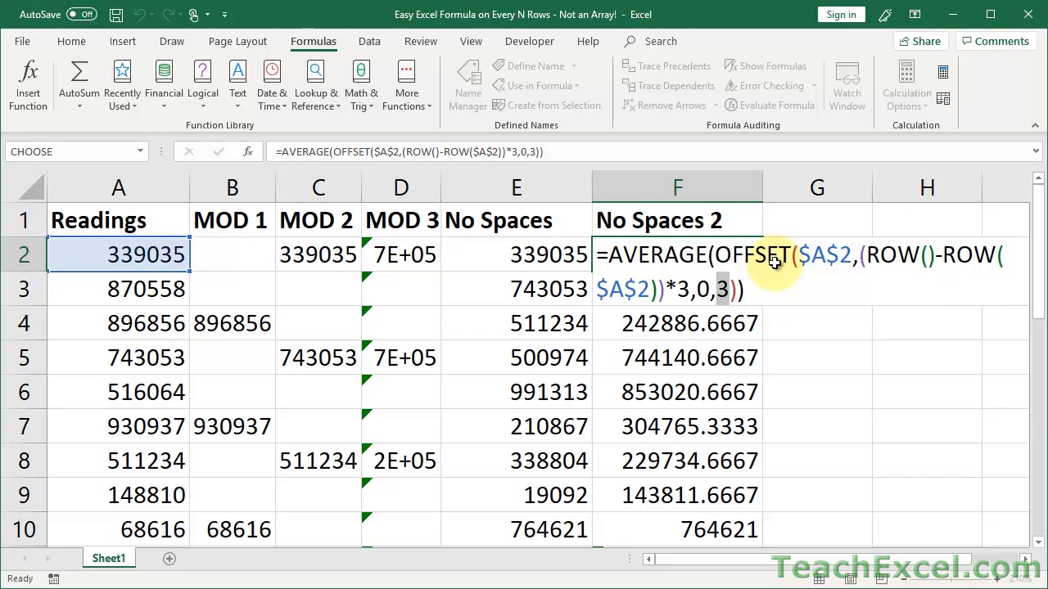
key(ctrl+Return)
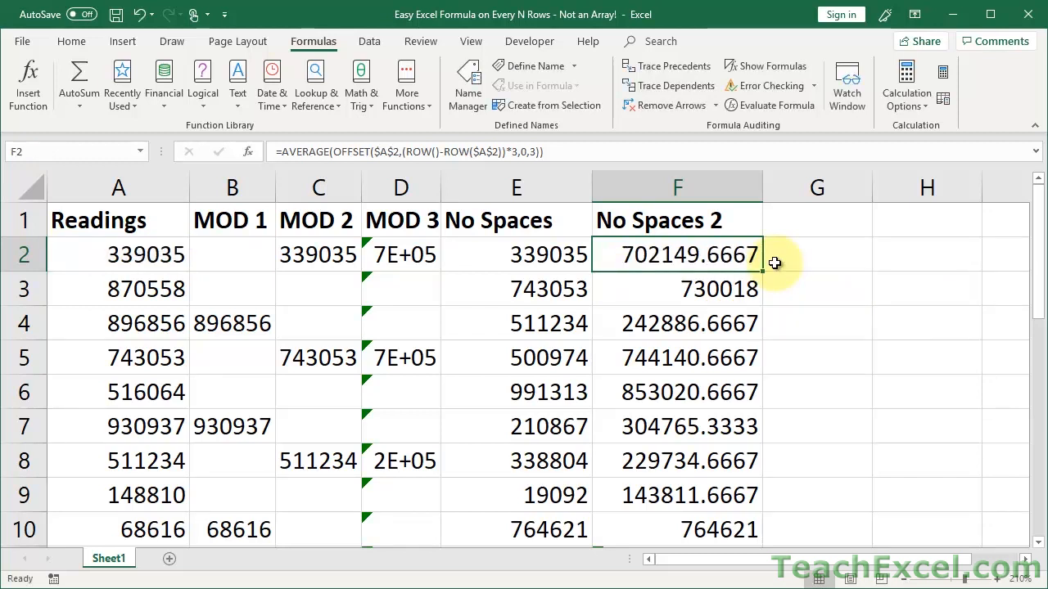
click(788, 107)
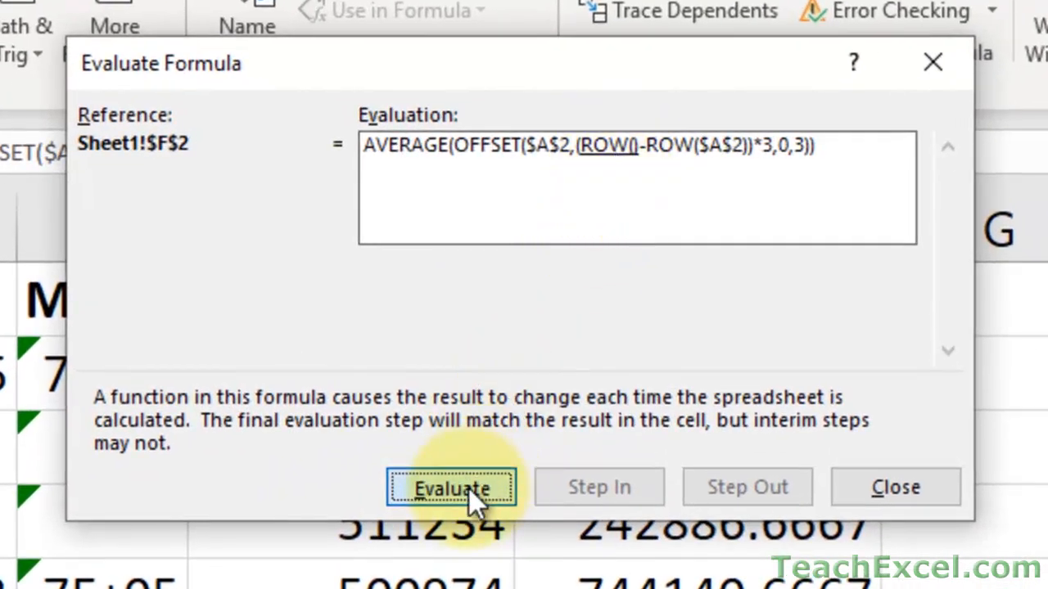
click(468, 488)
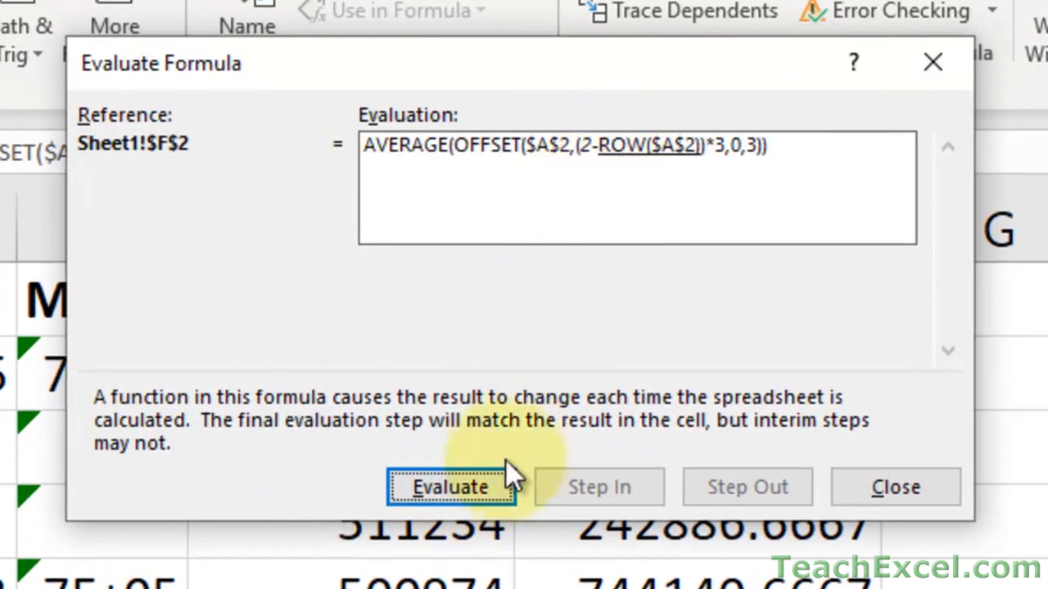
click(487, 482)
click(486, 481)
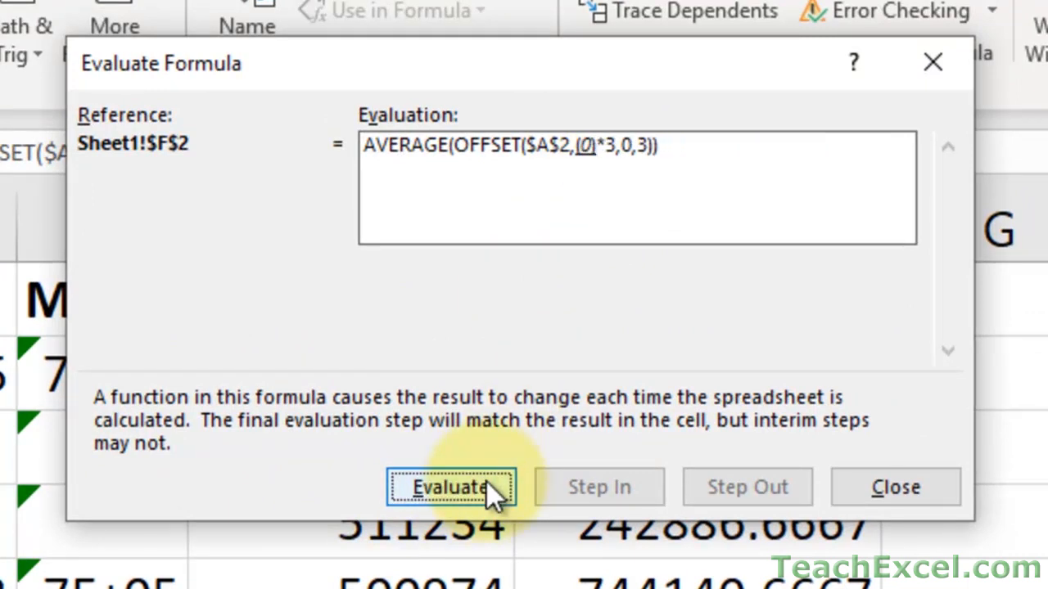
click(486, 481)
click(486, 481)
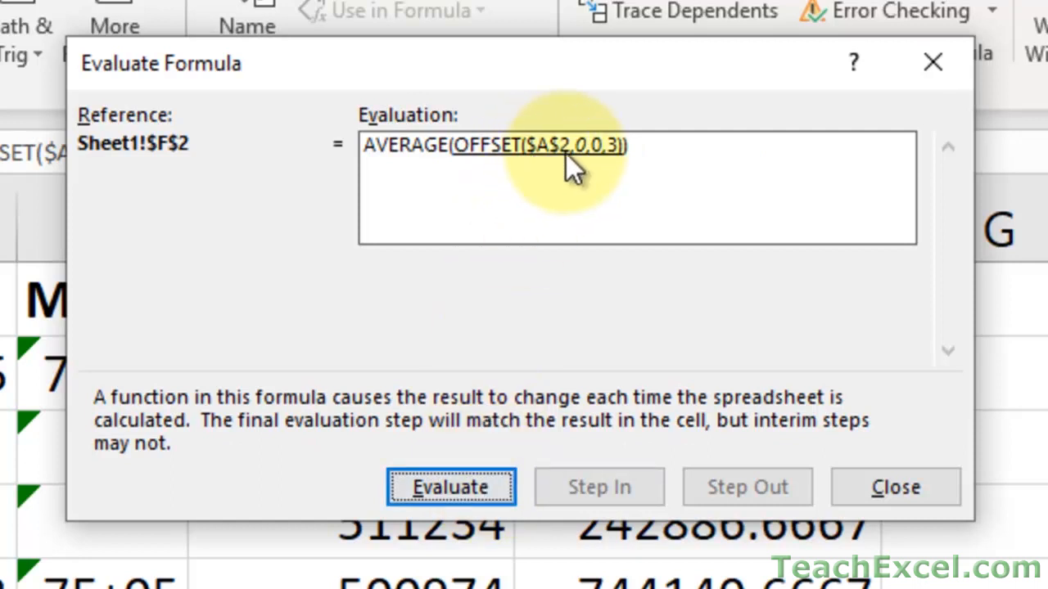
click(479, 487)
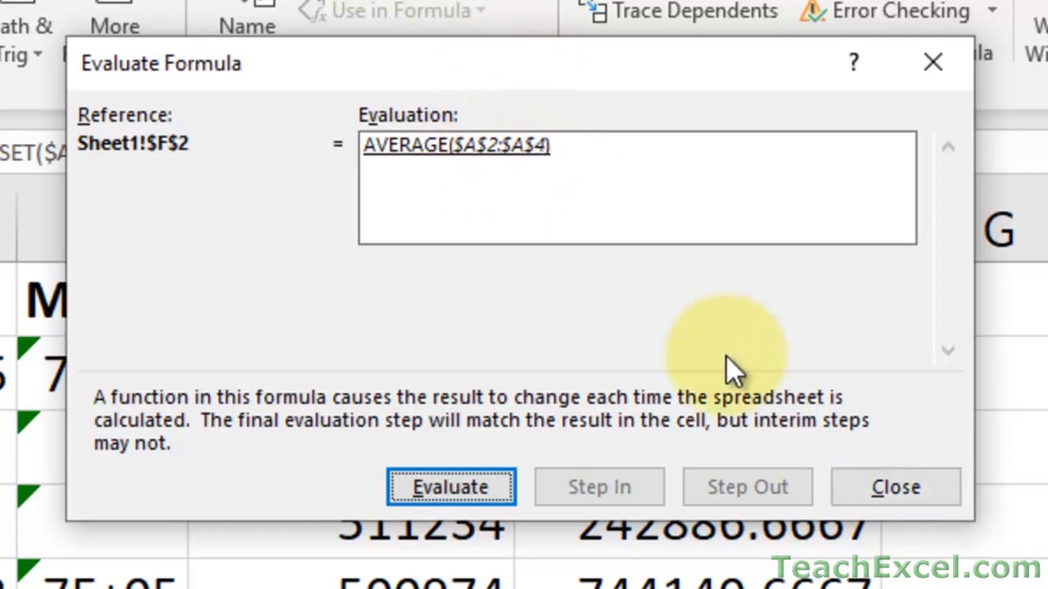
click(855, 480)
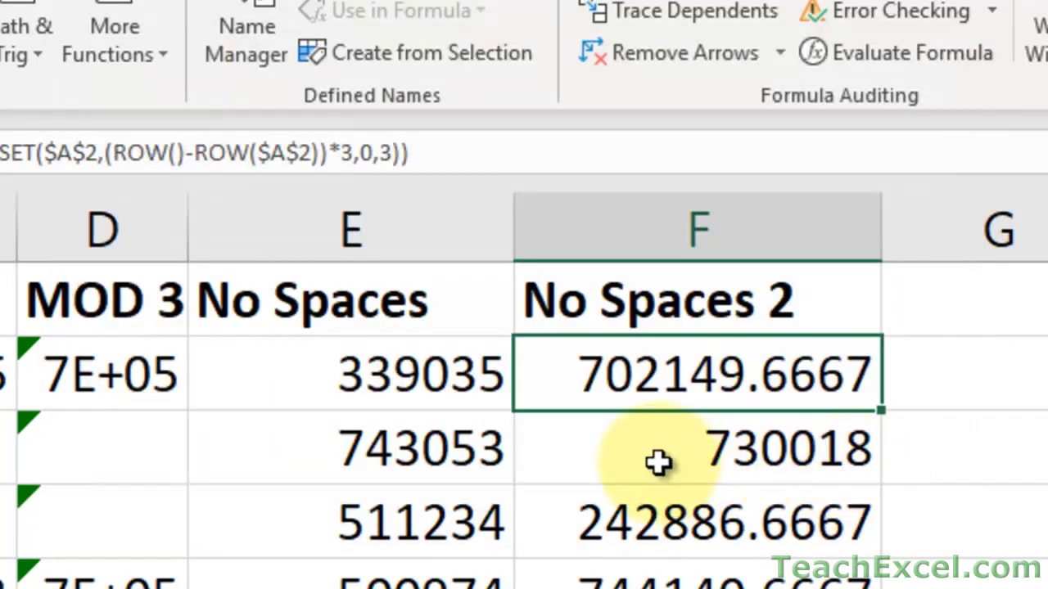
click(659, 461)
click(860, 52)
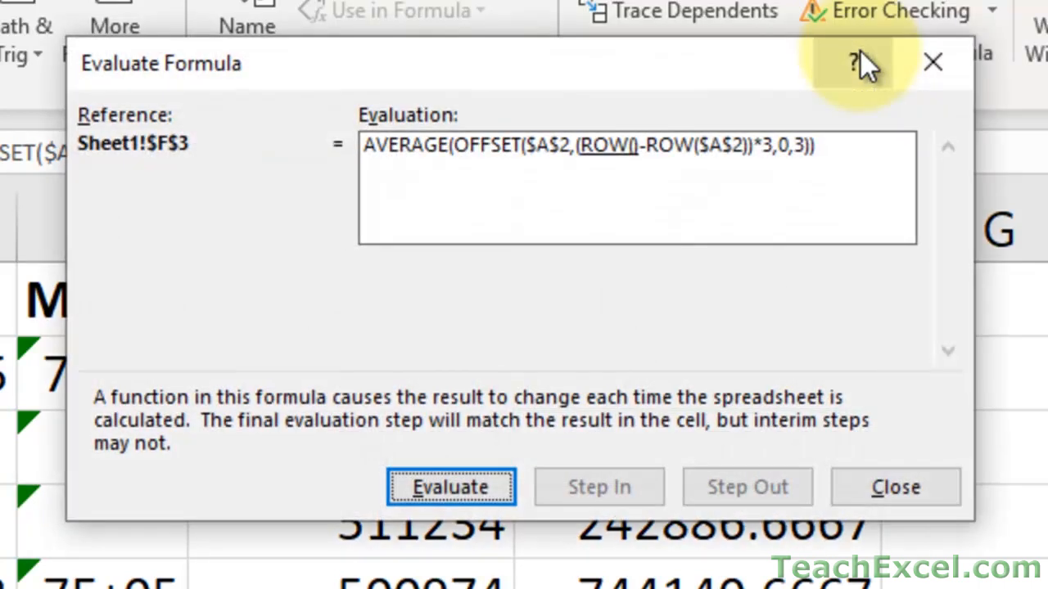
click(460, 482)
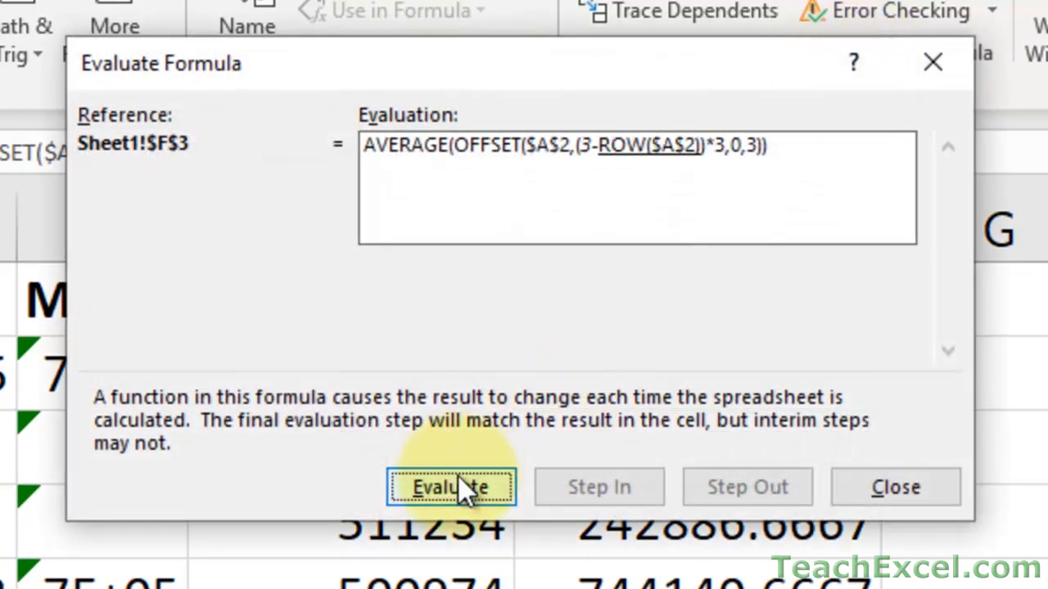
click(459, 482)
click(458, 483)
click(459, 483)
click(458, 489)
click(459, 488)
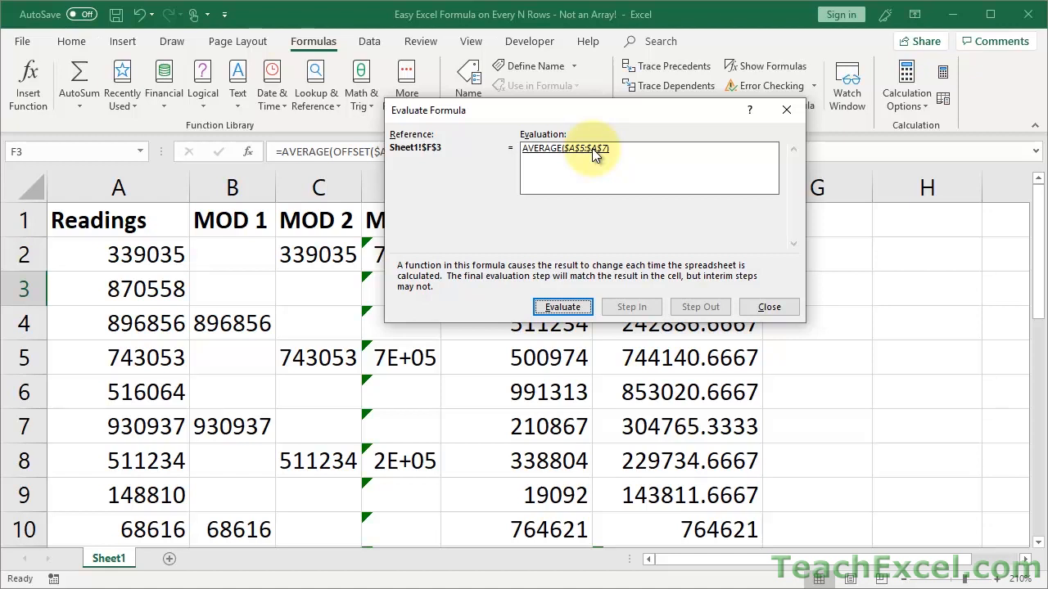
key(Escape)
Review the rows argument of E2's OFFSET formula, leaving the formula unchanged.
click(540, 261)
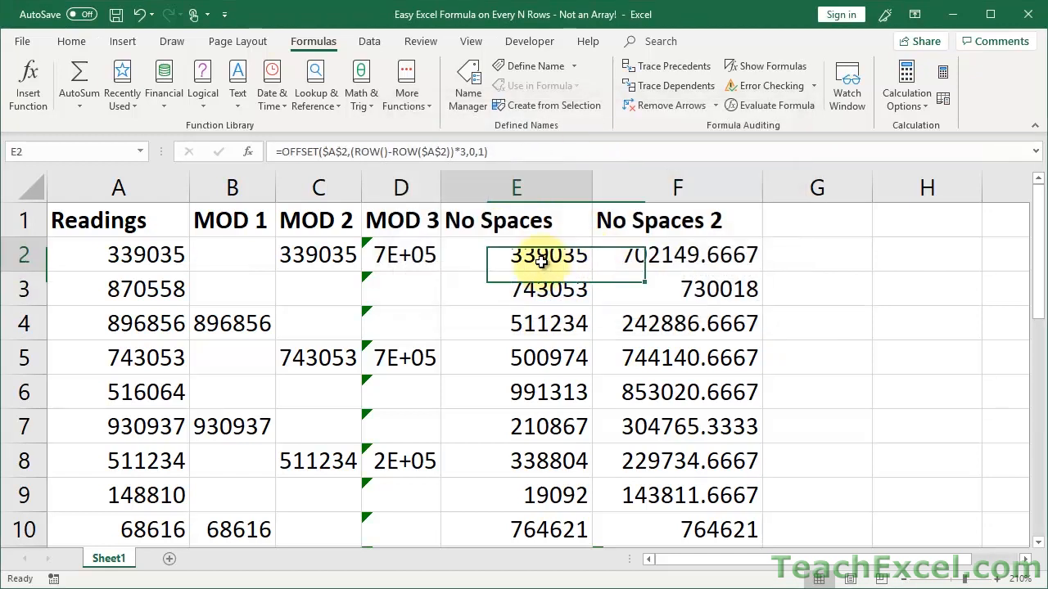
double_click(540, 260)
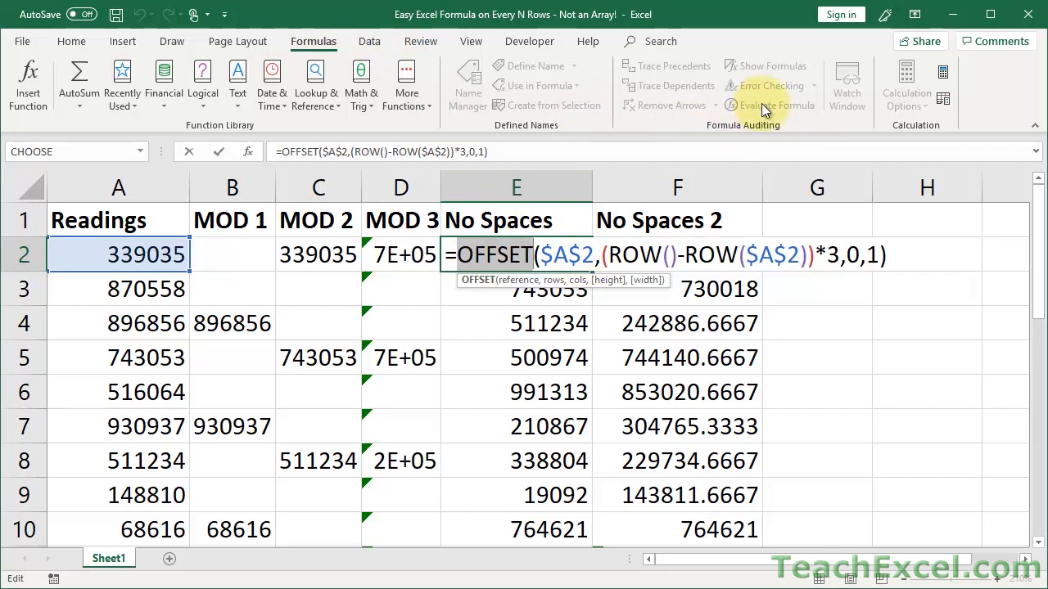
key(Escape)
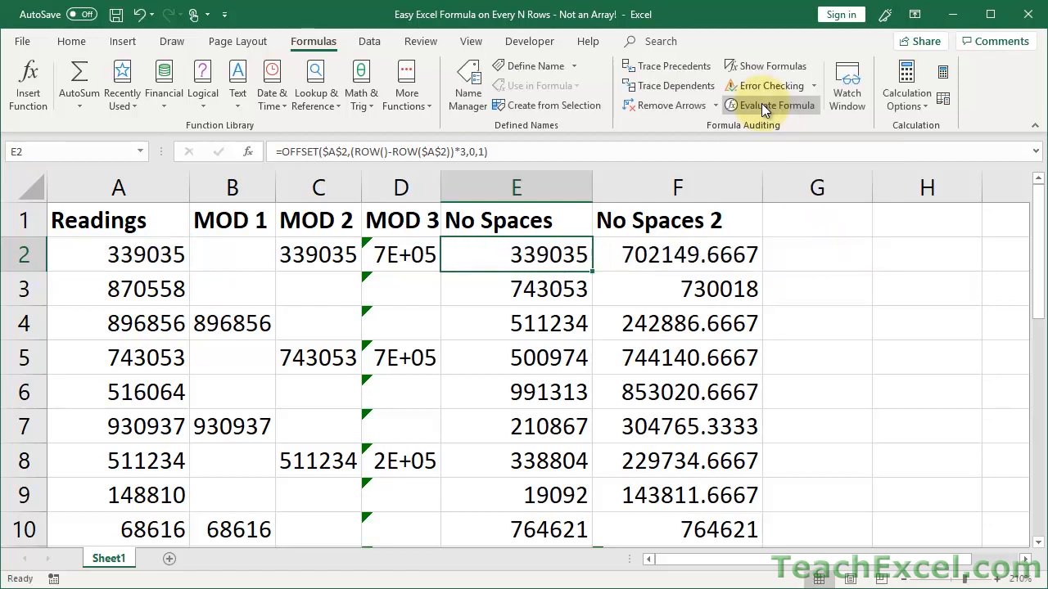
double_click(498, 260)
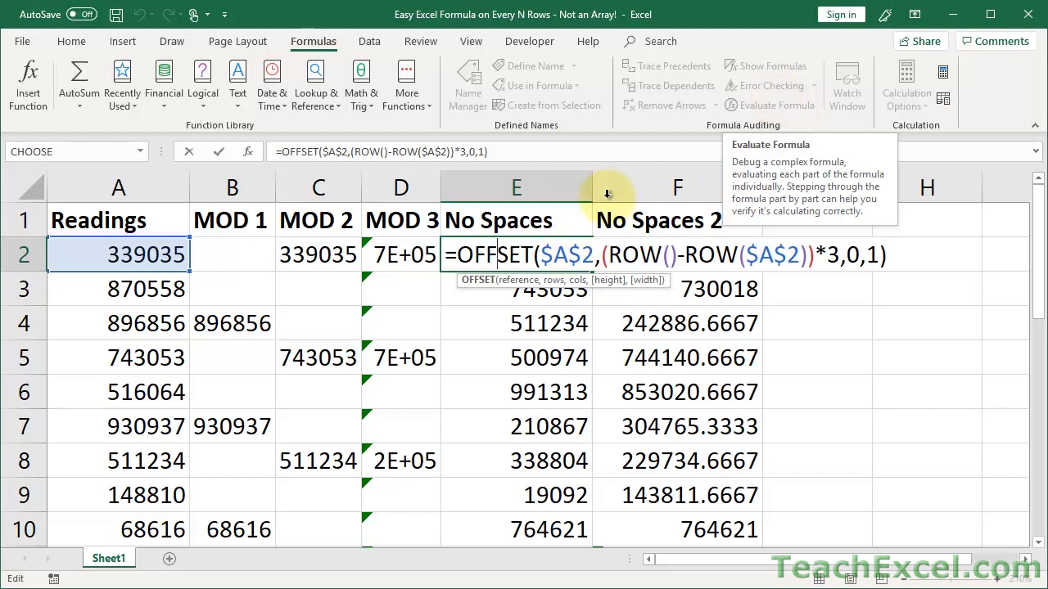
click(601, 254)
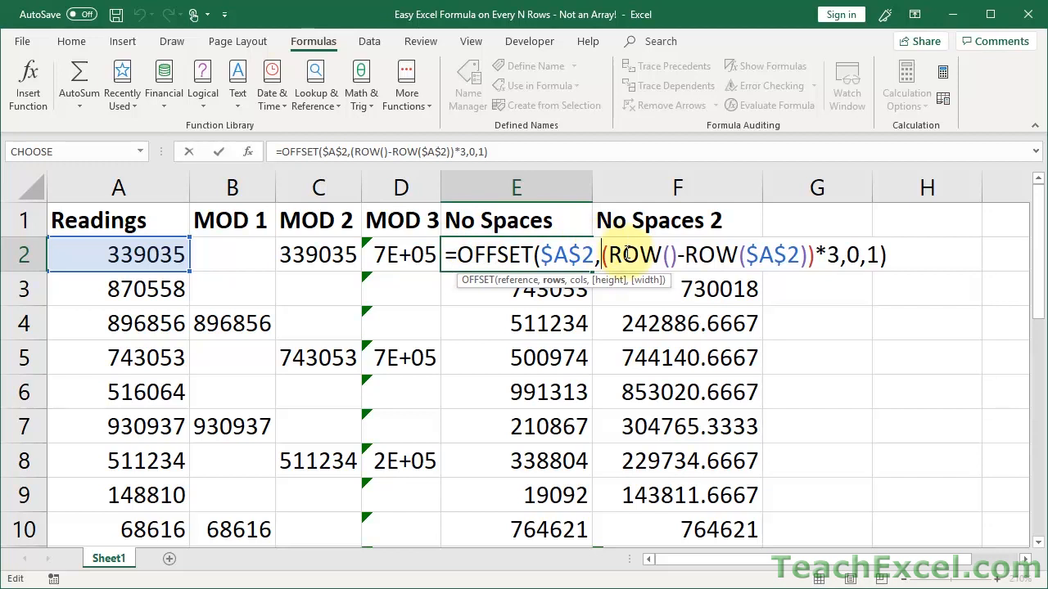
key(ctrl+Return)
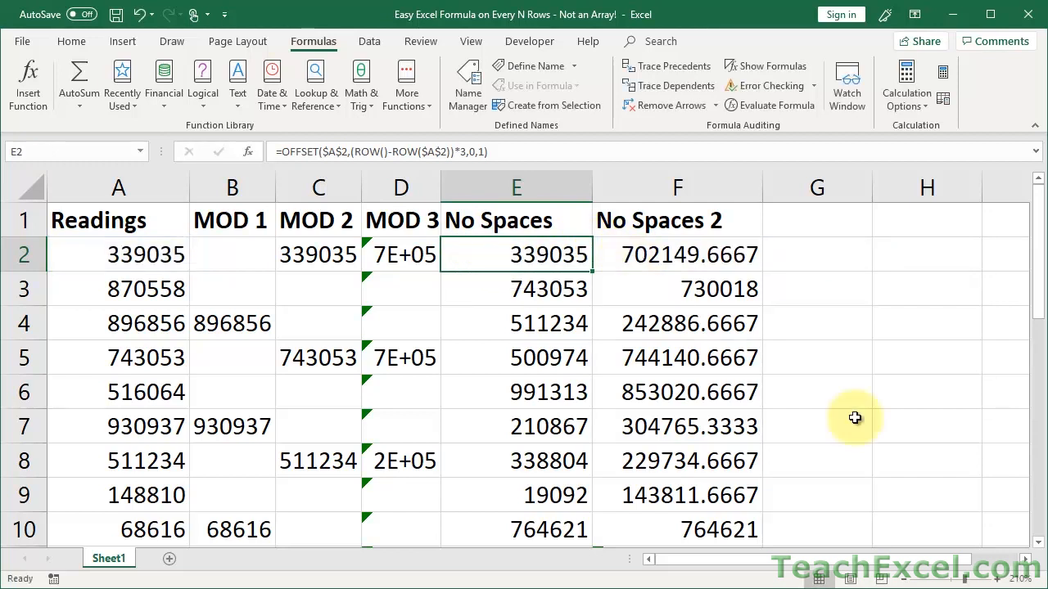
Zoom out and widen column D so averages like 702149.67 show in full.
click(907, 582)
click(907, 581)
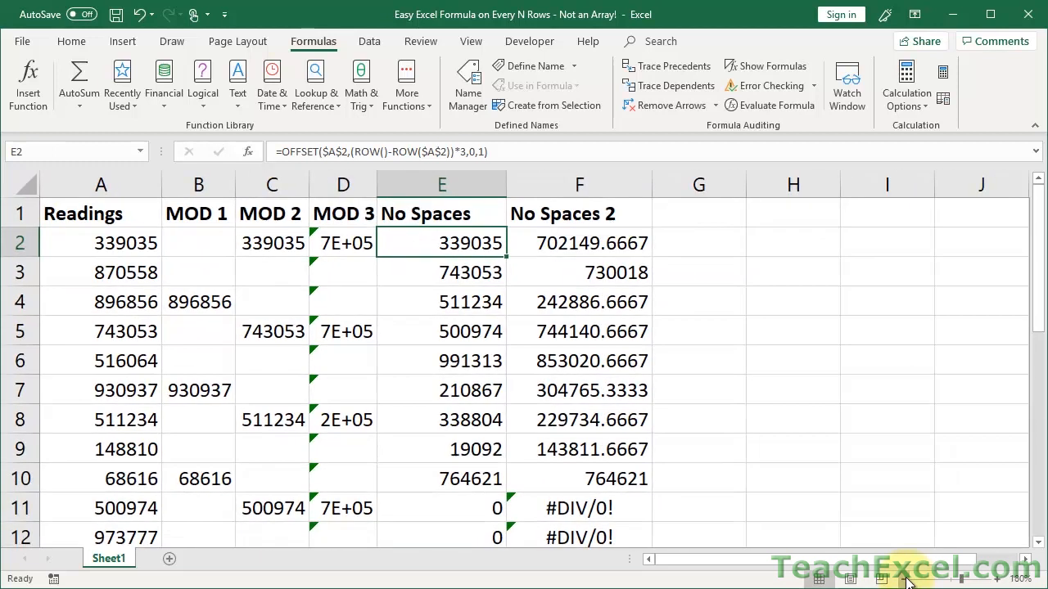
click(907, 581)
click(907, 581)
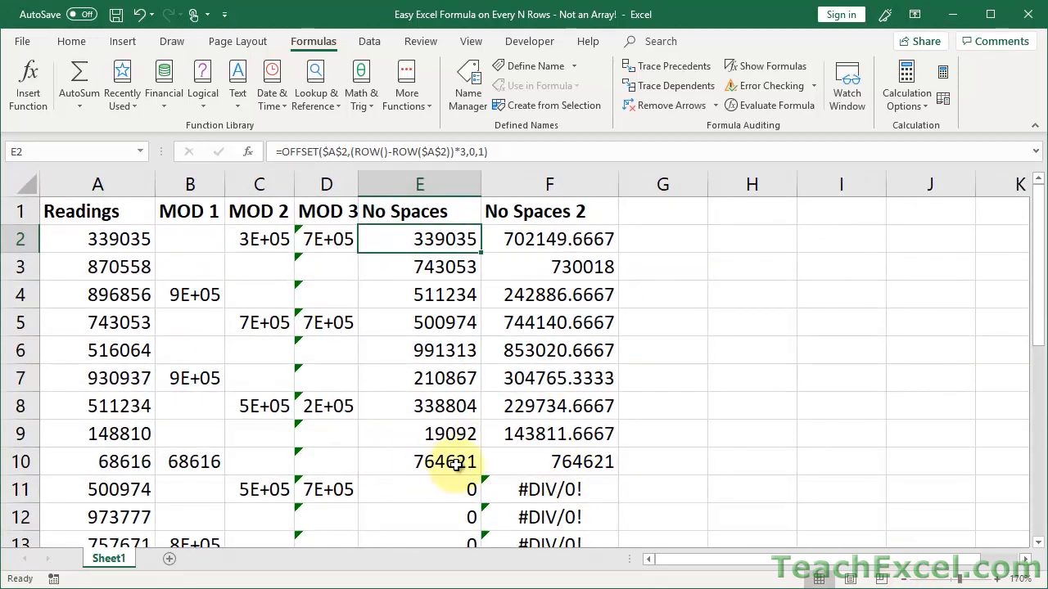
click(357, 184)
drag(356, 184, 406, 183)
scroll(451, 287, down, 1)
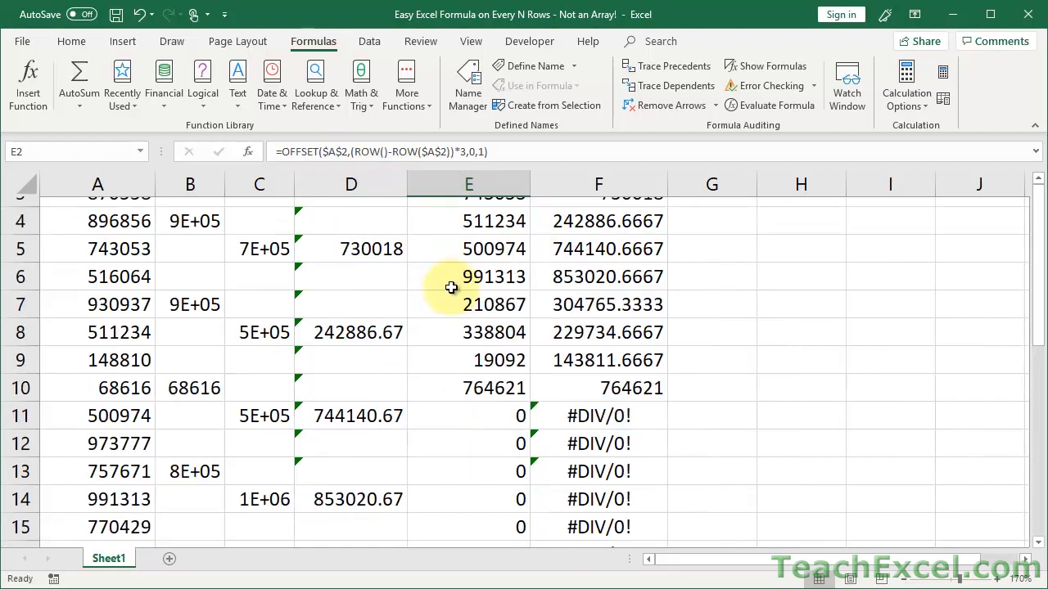
scroll(451, 287, down, 5)
scroll(451, 287, up, 6)
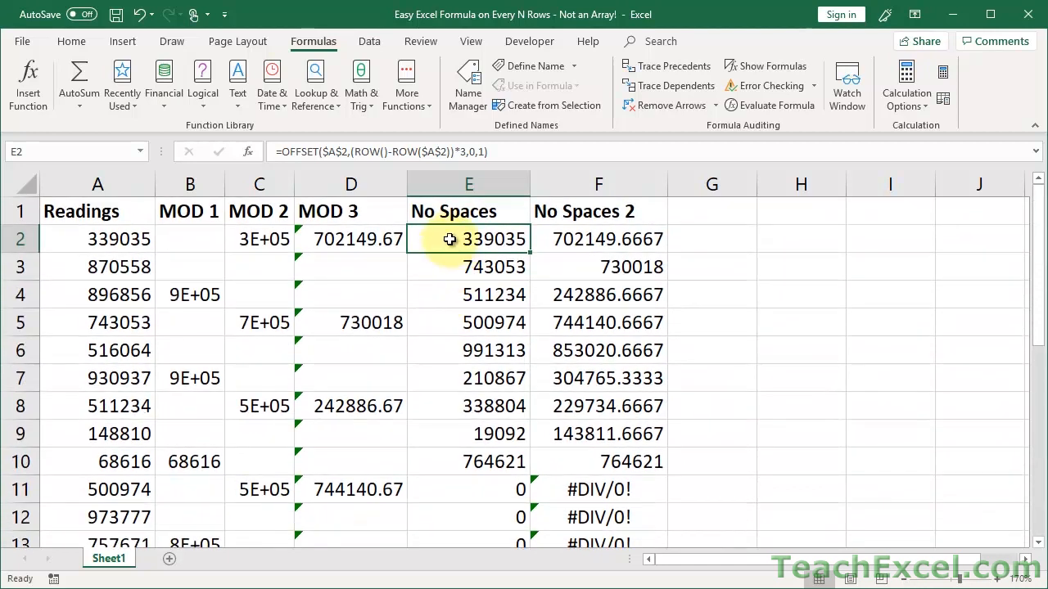
Change E2 to =IFERROR(OFFSET($A$2,(ROW()-ROW($A$2))*3,0,1),"") and fill it down the No Spaces column.
double_click(449, 239)
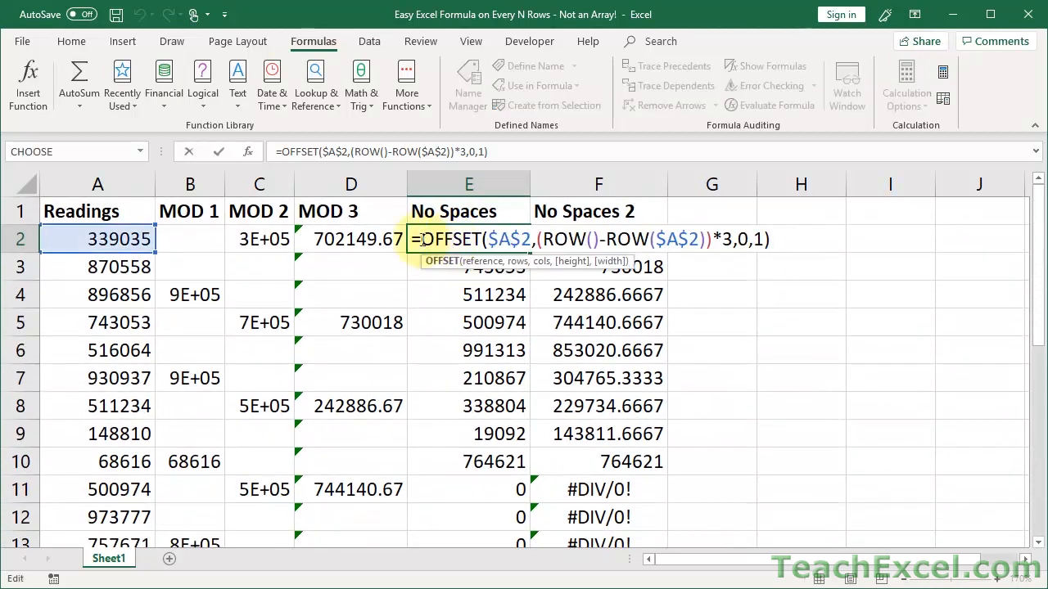
click(421, 239)
text(iferror)
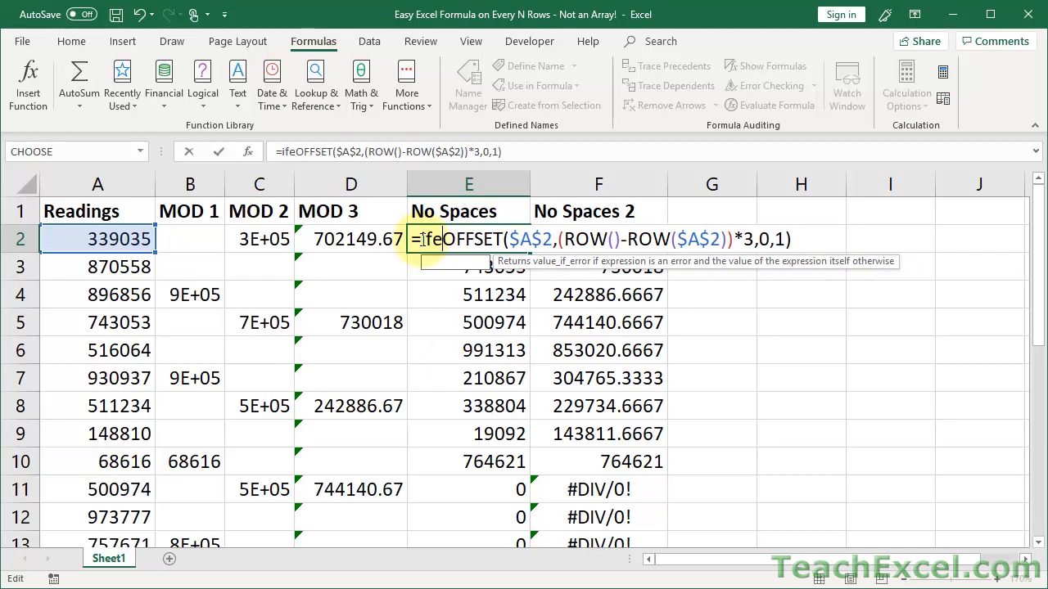
text(()
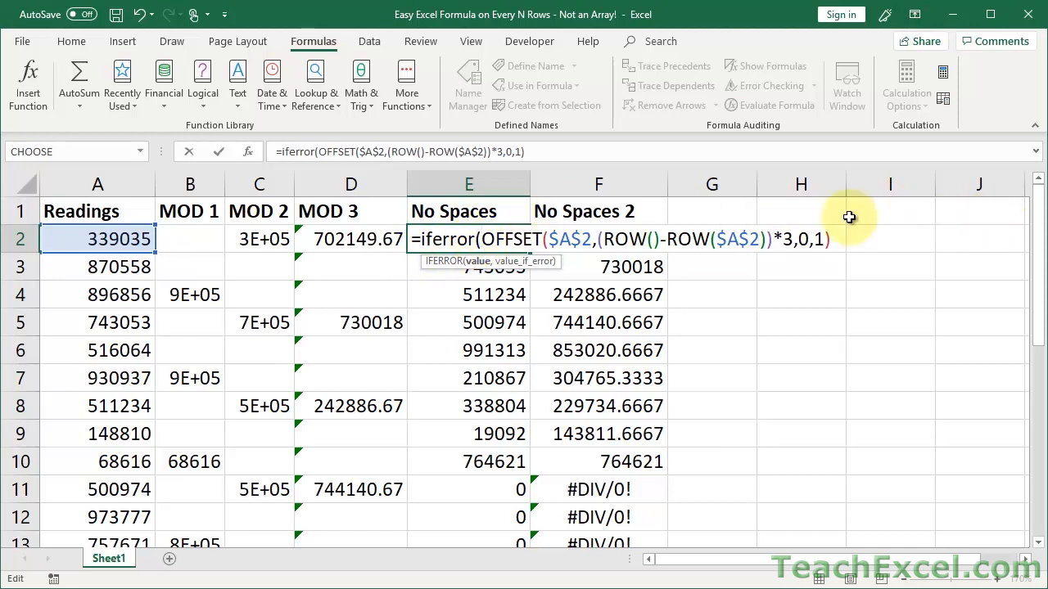
text(,)
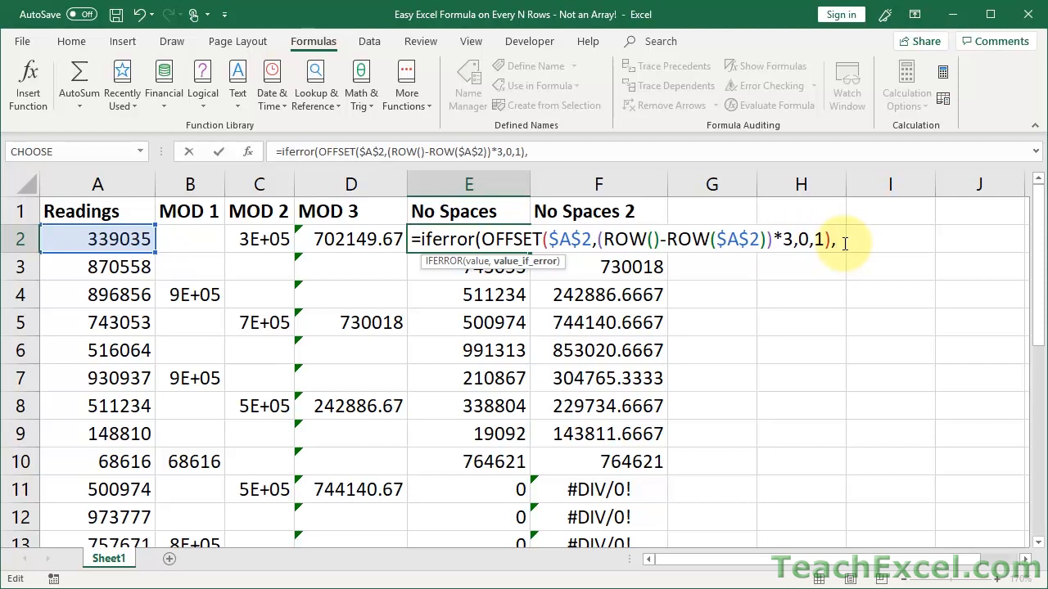
text(""))
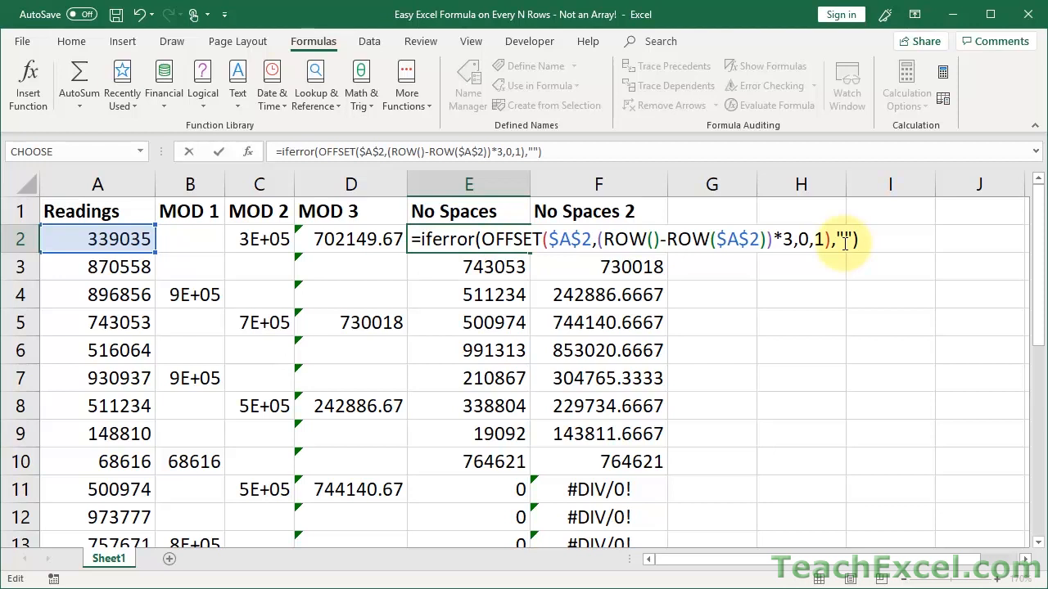
key(ctrl+Return)
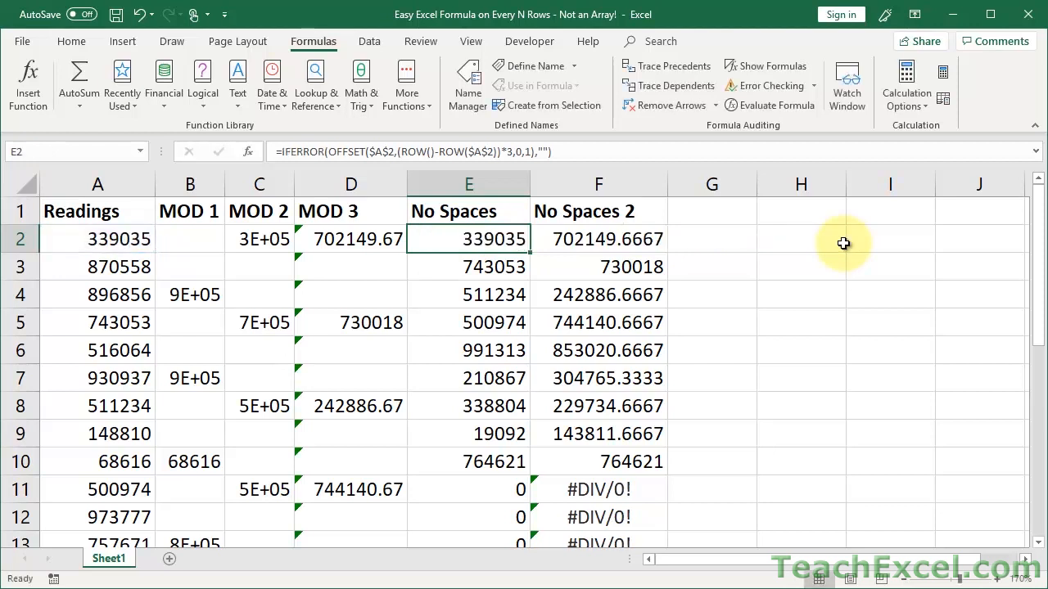
double_click(532, 254)
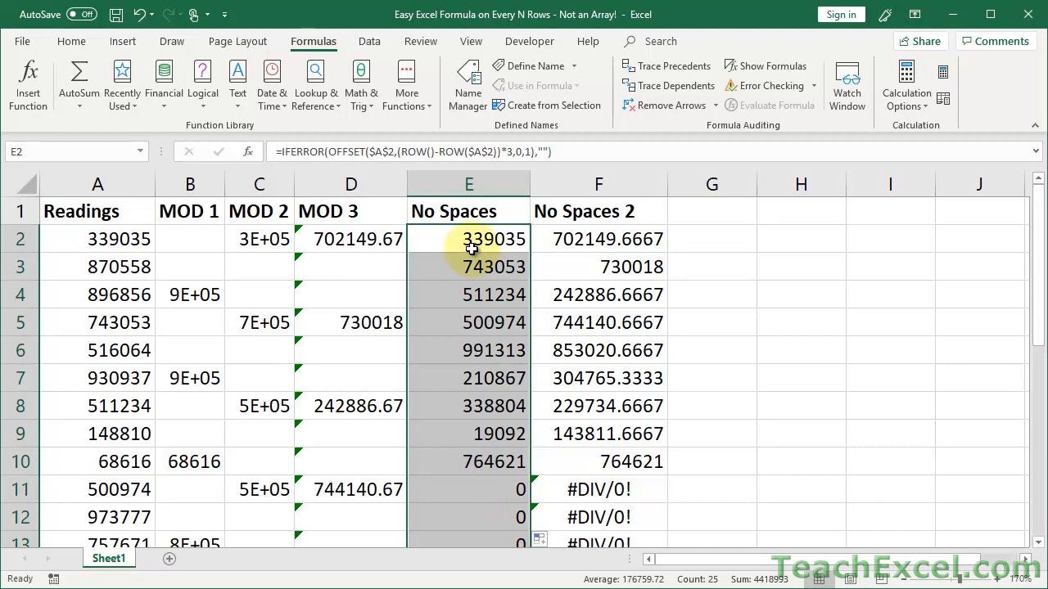
click(567, 243)
Wrap F2's AVERAGE(OFFSET…) formula in IFERROR with a blank "" fallback.
double_click(569, 244)
click(543, 238)
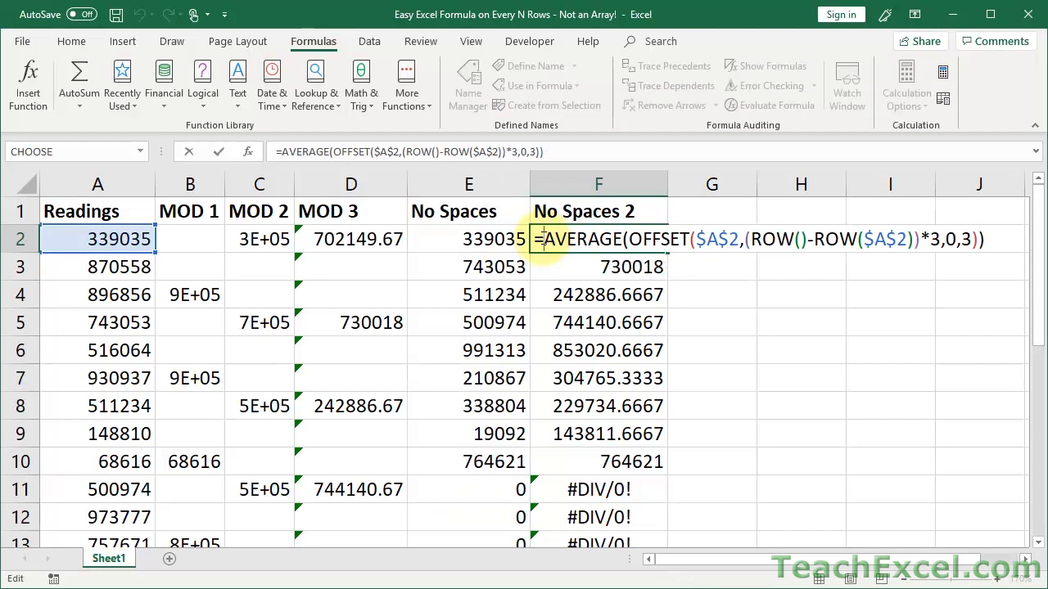
text(IFERROR()
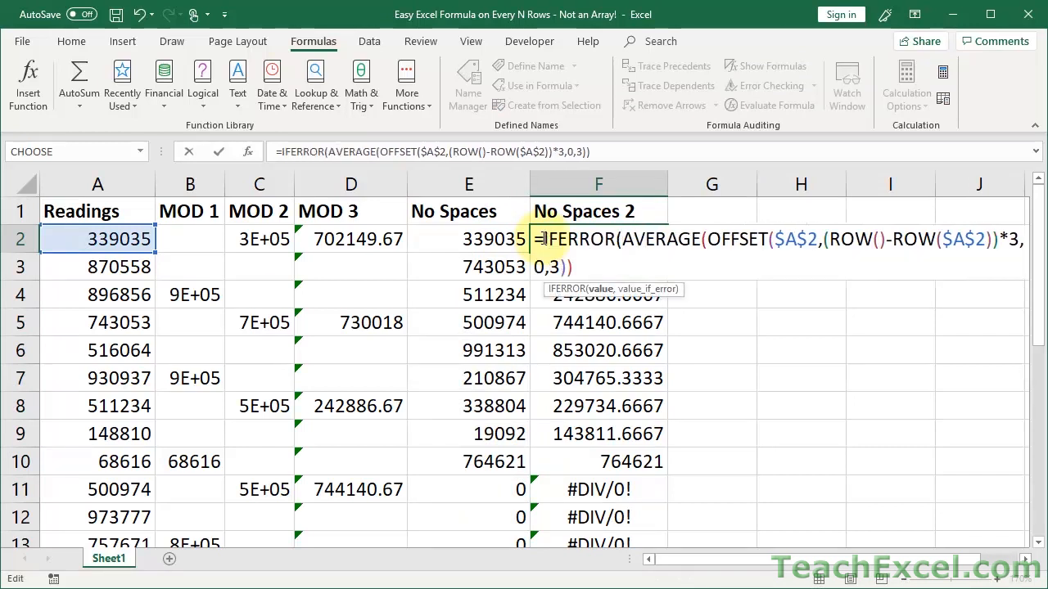
click(614, 273)
text(,""))
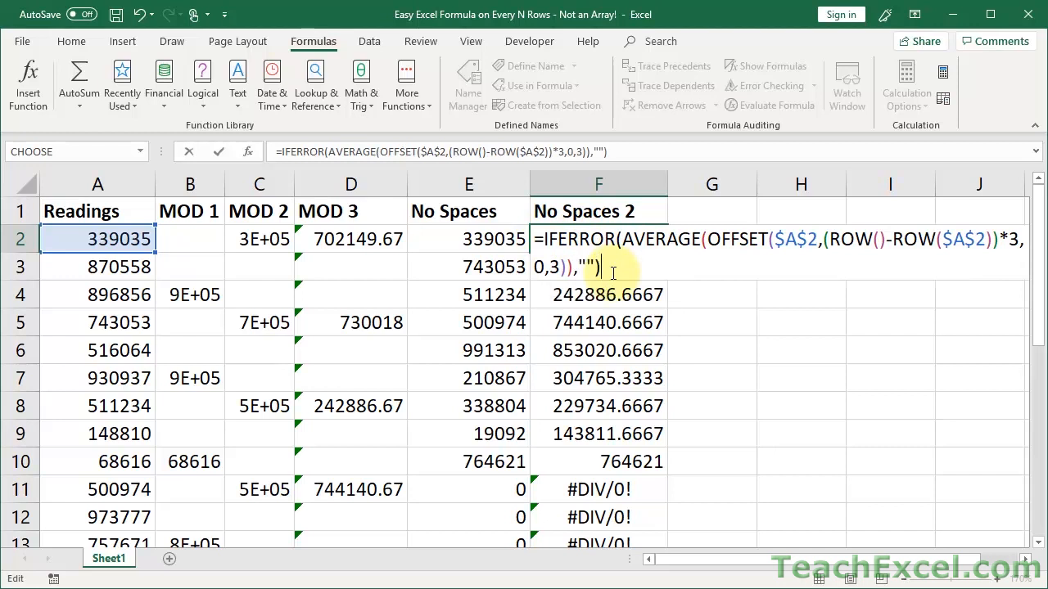
key(Return)
Fill F2's formula down the No Spaces 2 column and widen column C to show full values.
click(659, 240)
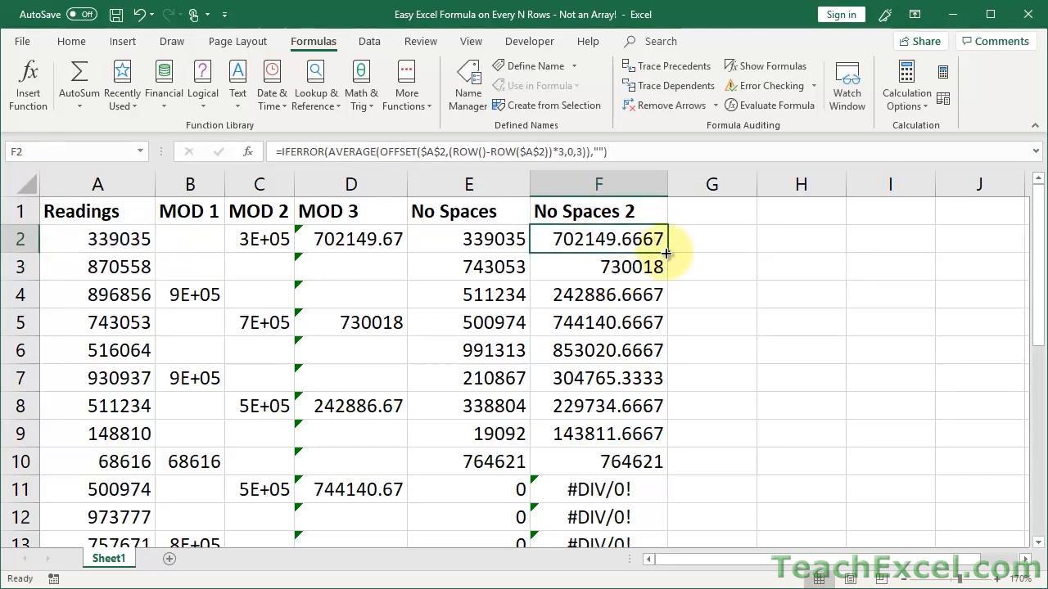
double_click(666, 254)
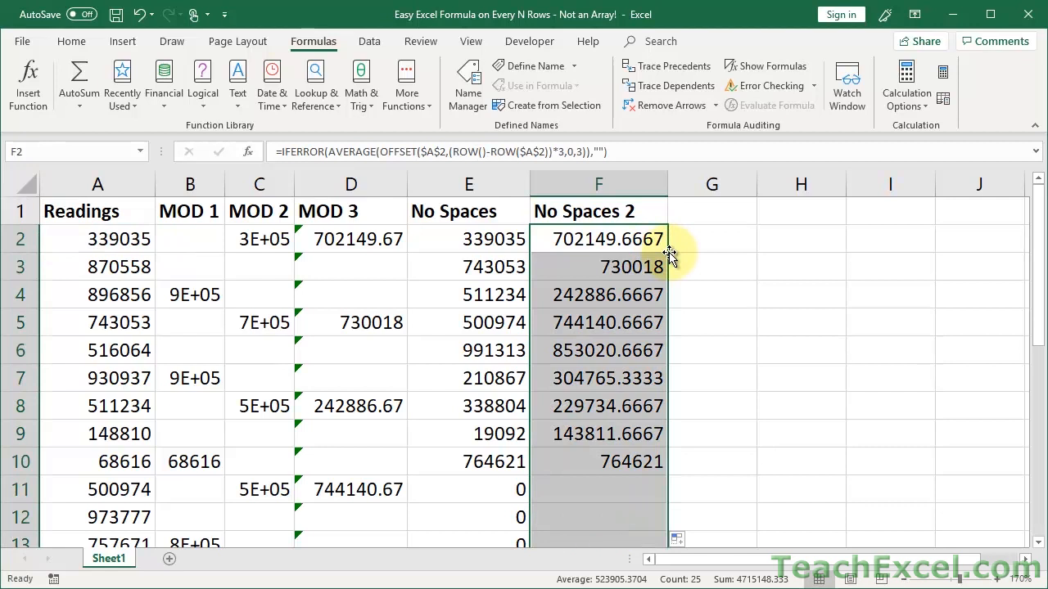
click(586, 236)
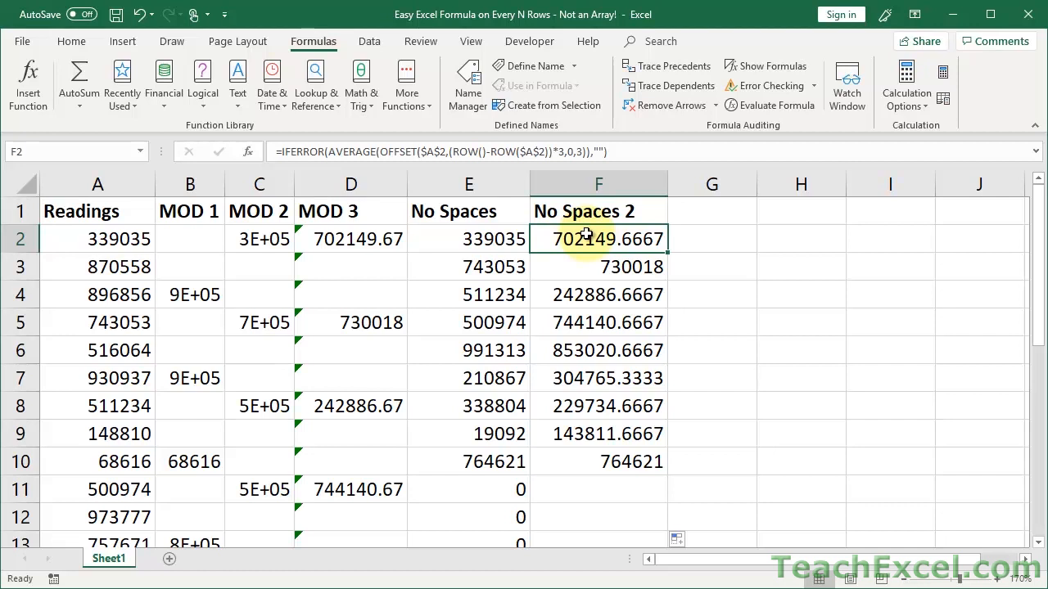
drag(297, 187, 329, 192)
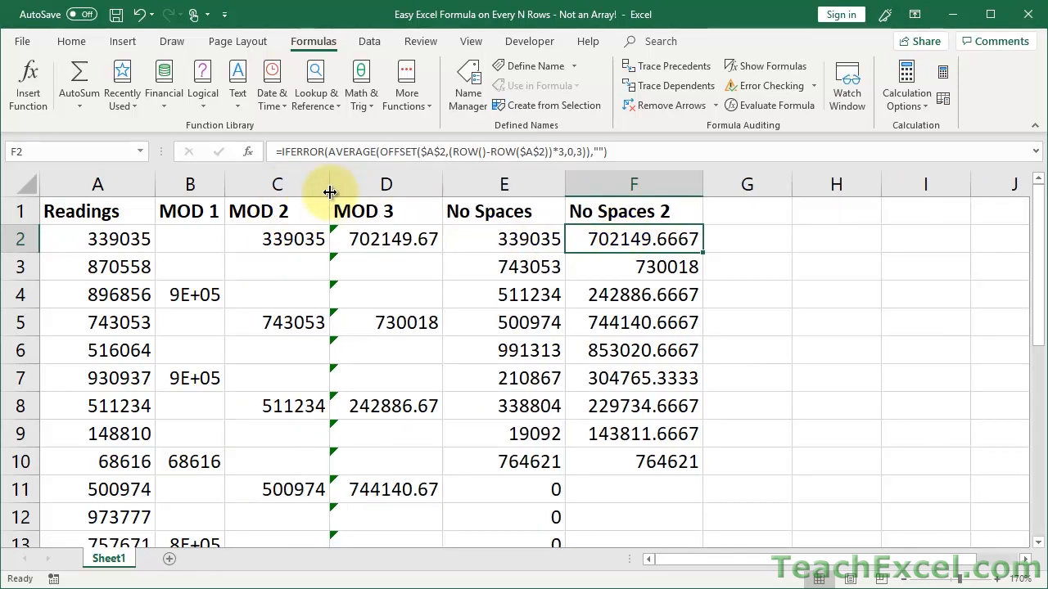